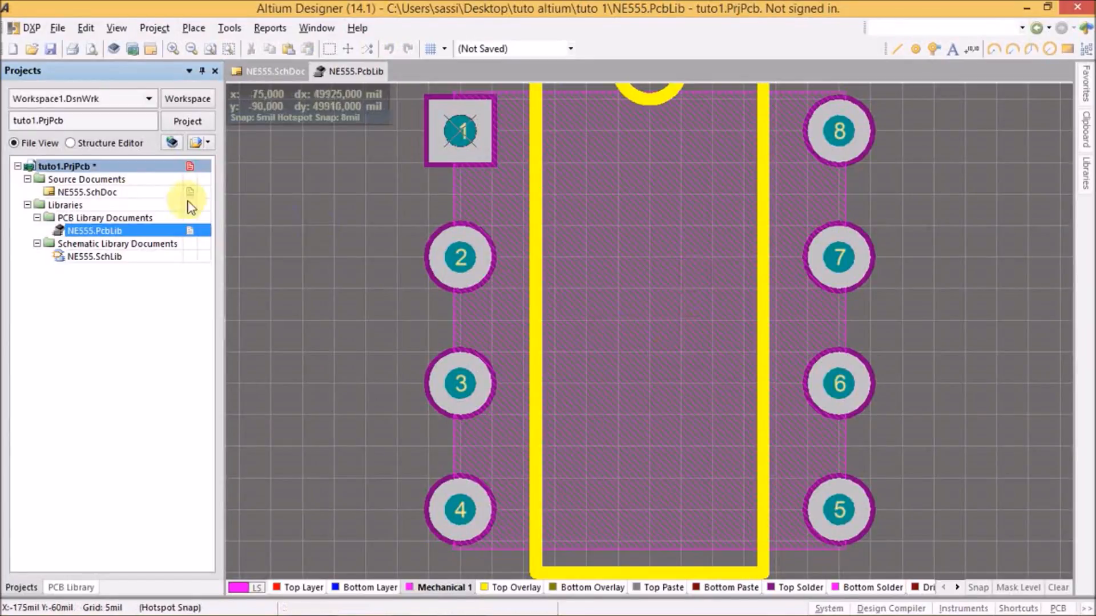
# - Open the NE555 schematic library and NE555.SchDoc, and add a new PCB document to the tuto1.PrjPcb project
pyautogui.doubleClick(110, 257)
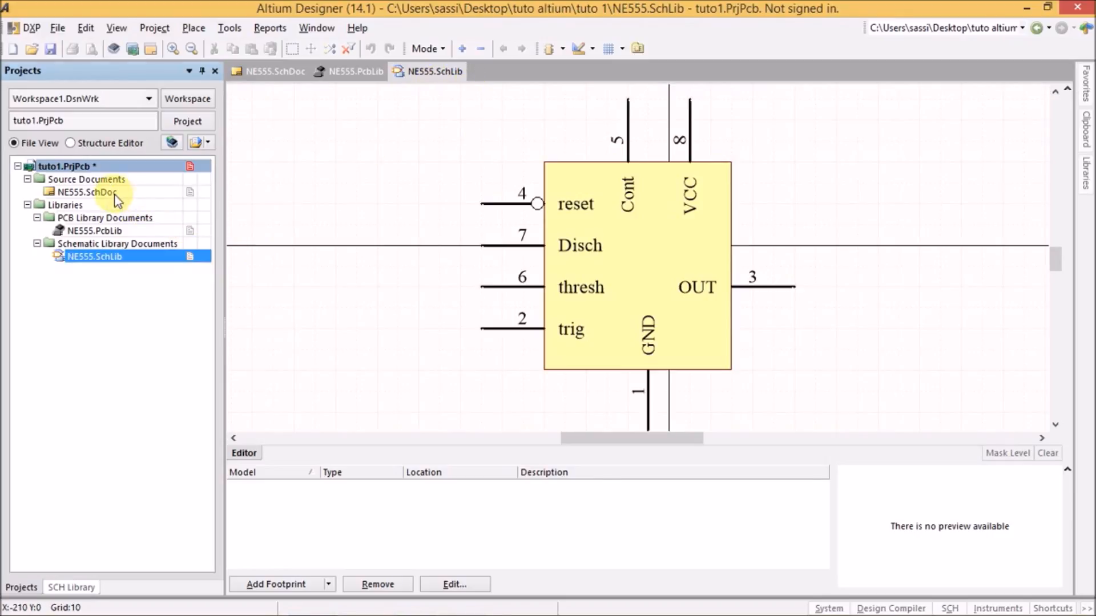
pyautogui.doubleClick(94, 192)
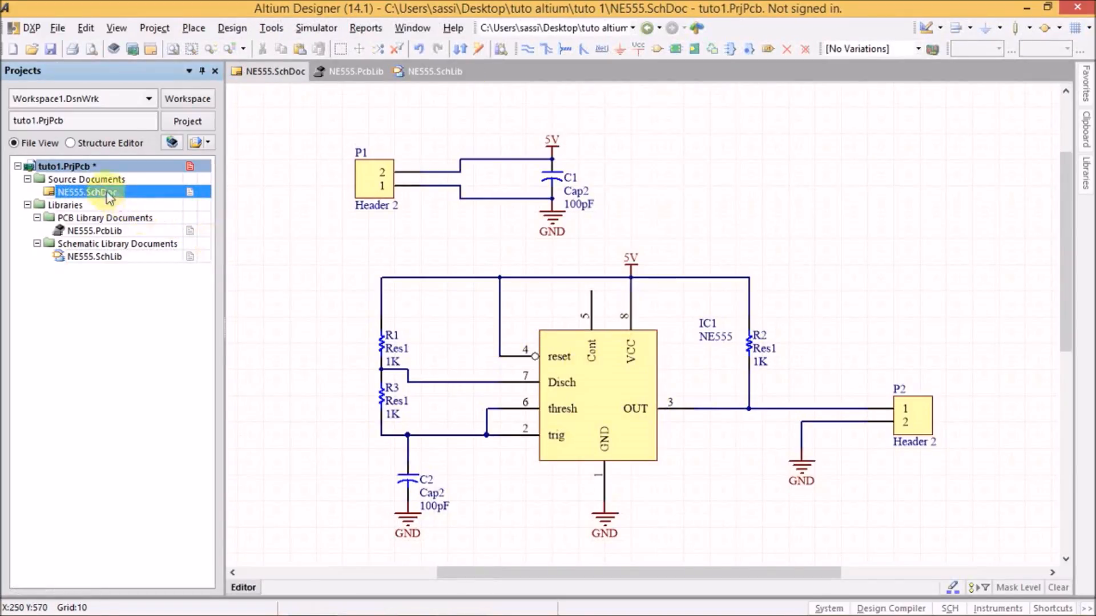
pyautogui.rightClick(83, 165)
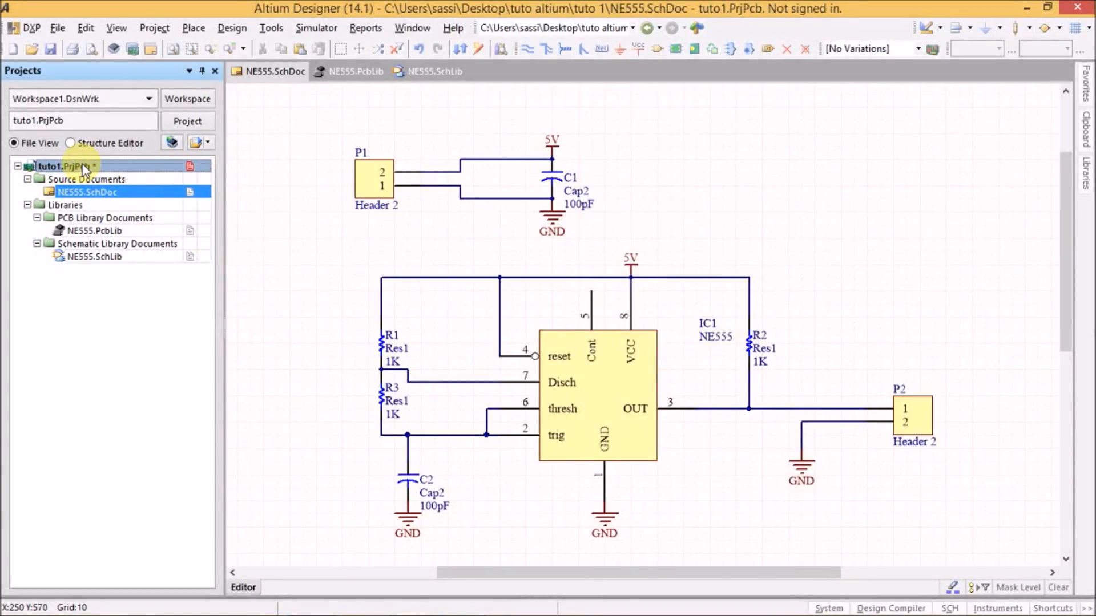
pyautogui.moveTo(134, 202)
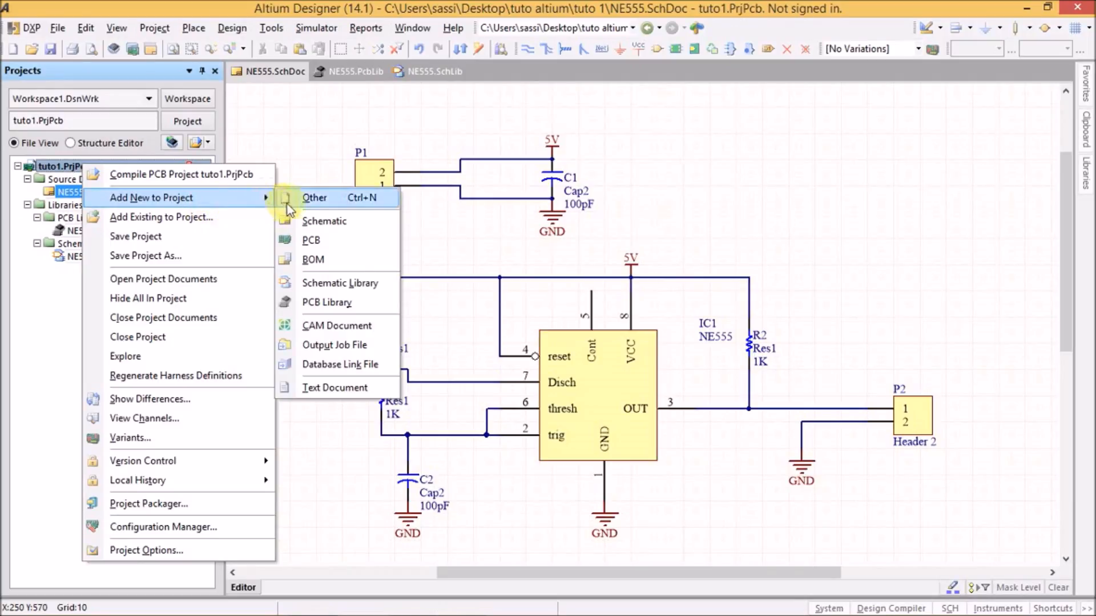
pyautogui.click(324, 241)
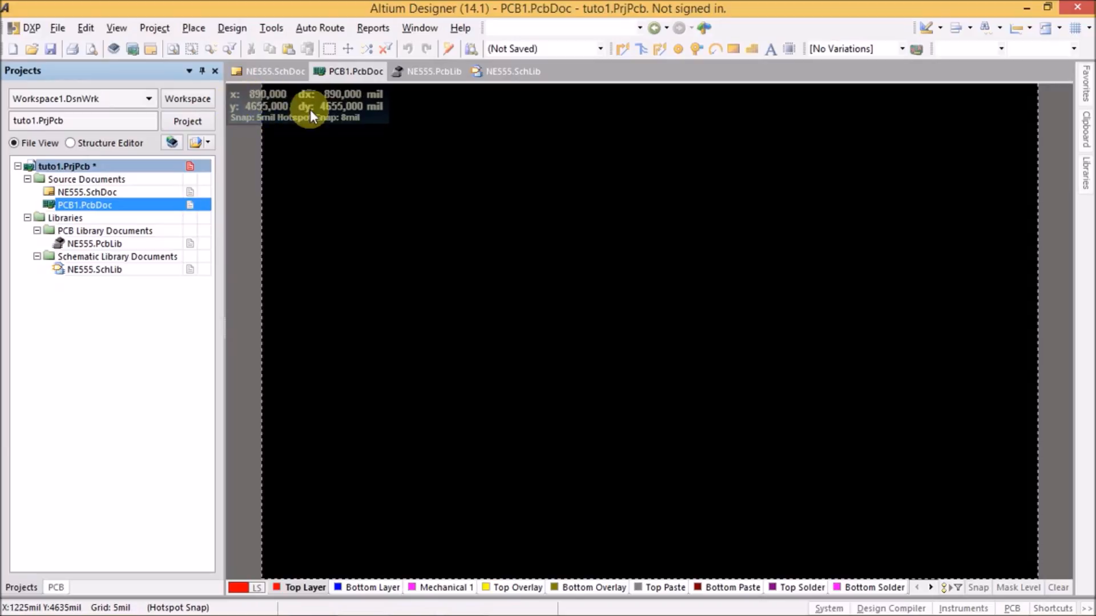
pyautogui.click(562, 231)
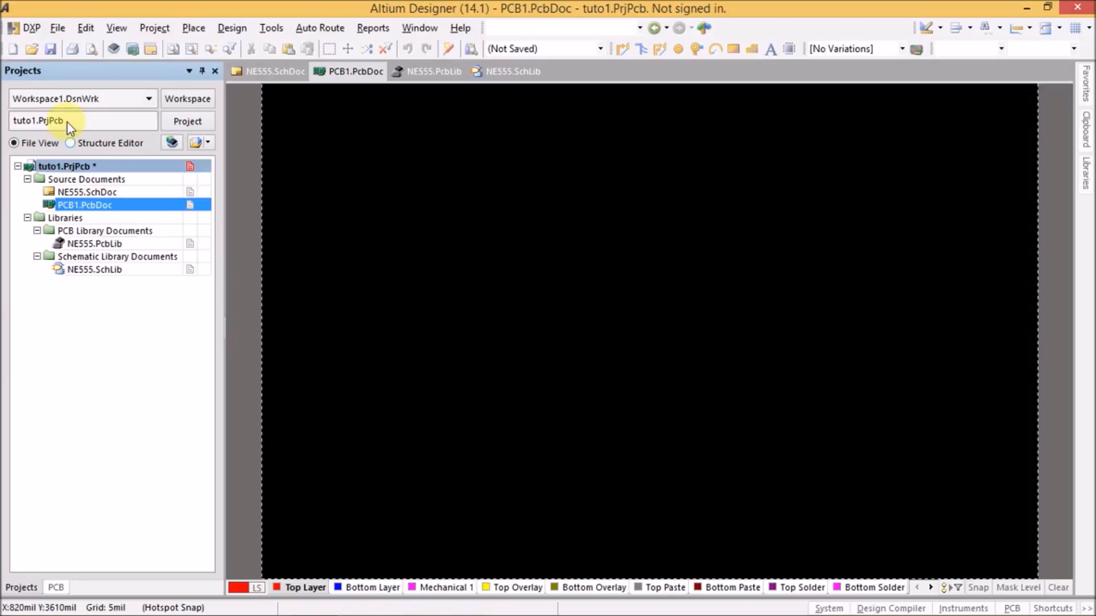
# - Save the new PCB document as NE555.PcbDoc in the tuto 1 folder, replacing the existing file
pyautogui.click(53, 56)
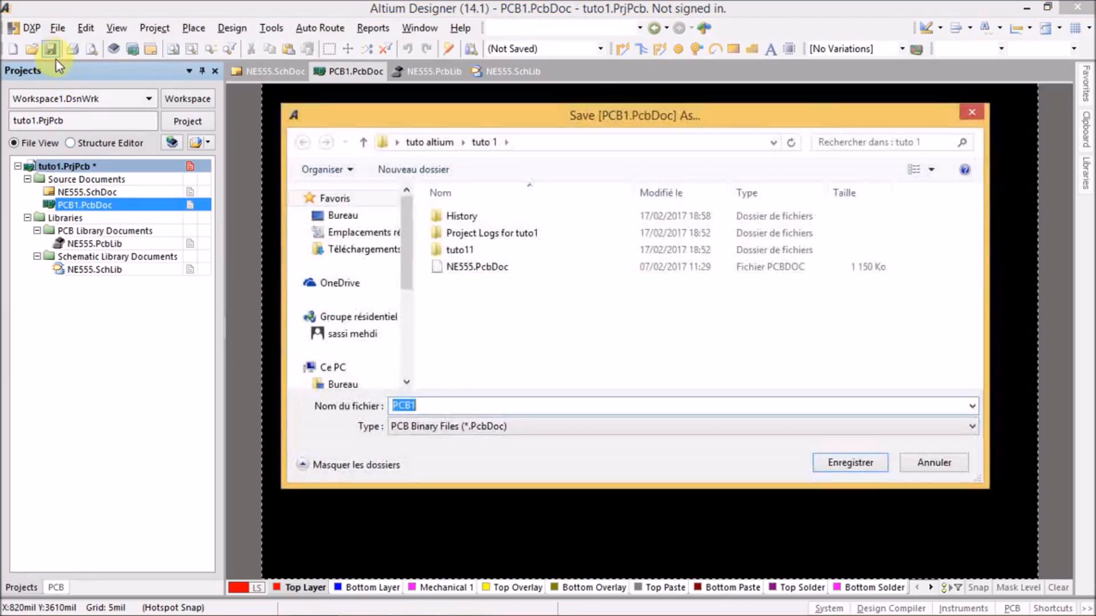
pyautogui.click(482, 268)
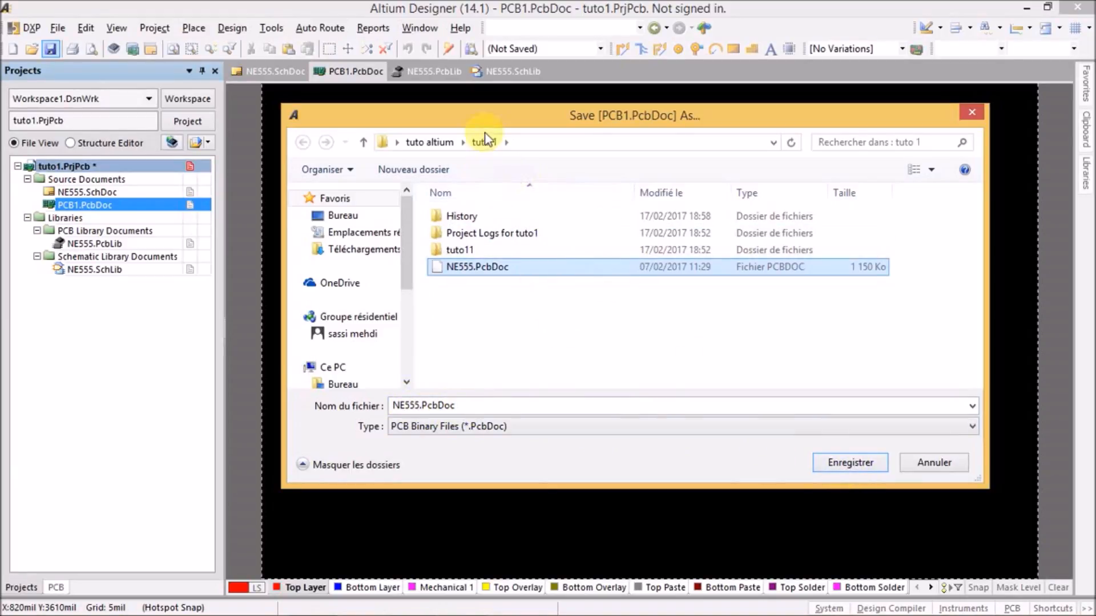
pyautogui.click(833, 465)
pyautogui.click(588, 318)
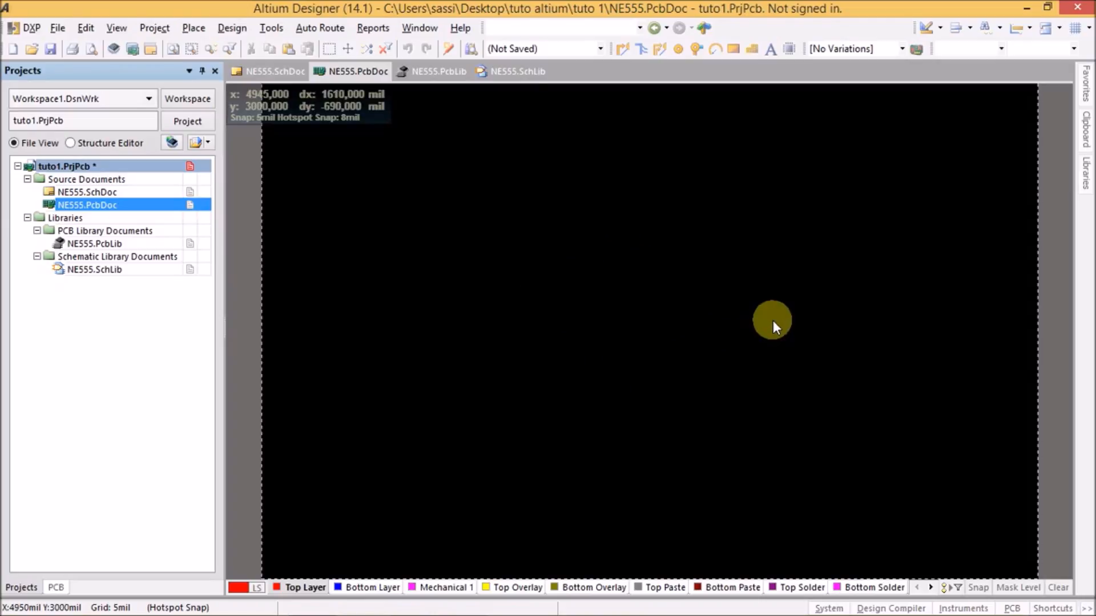
# - Import the changes from tuto1.PrjPcb into NE555.PcbDoc, validating and executing all component, net, component class and room additions
pyautogui.click(251, 71)
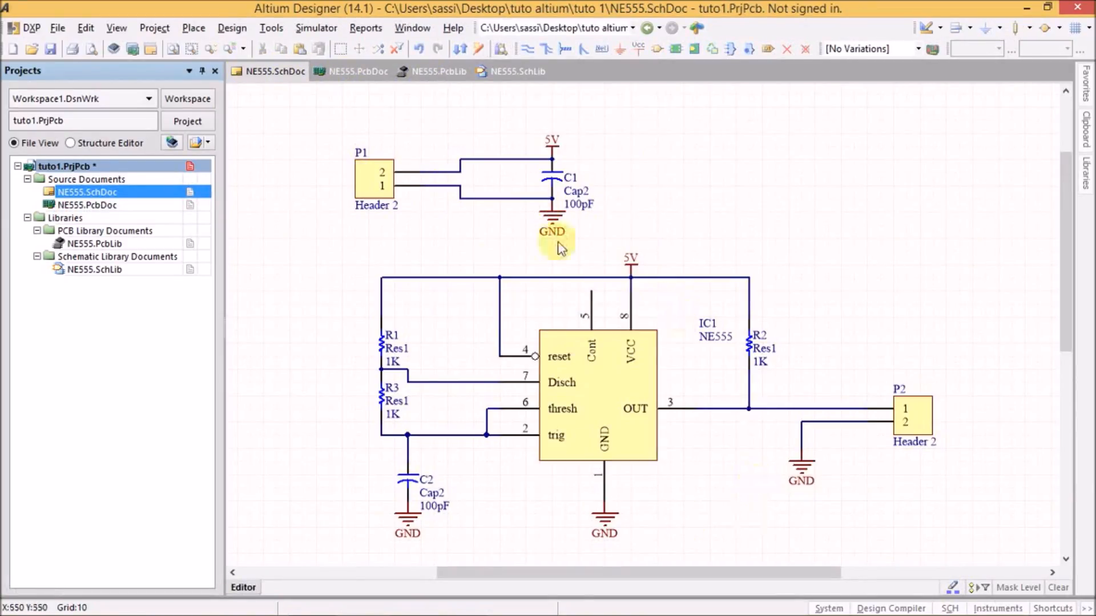
pyautogui.click(348, 72)
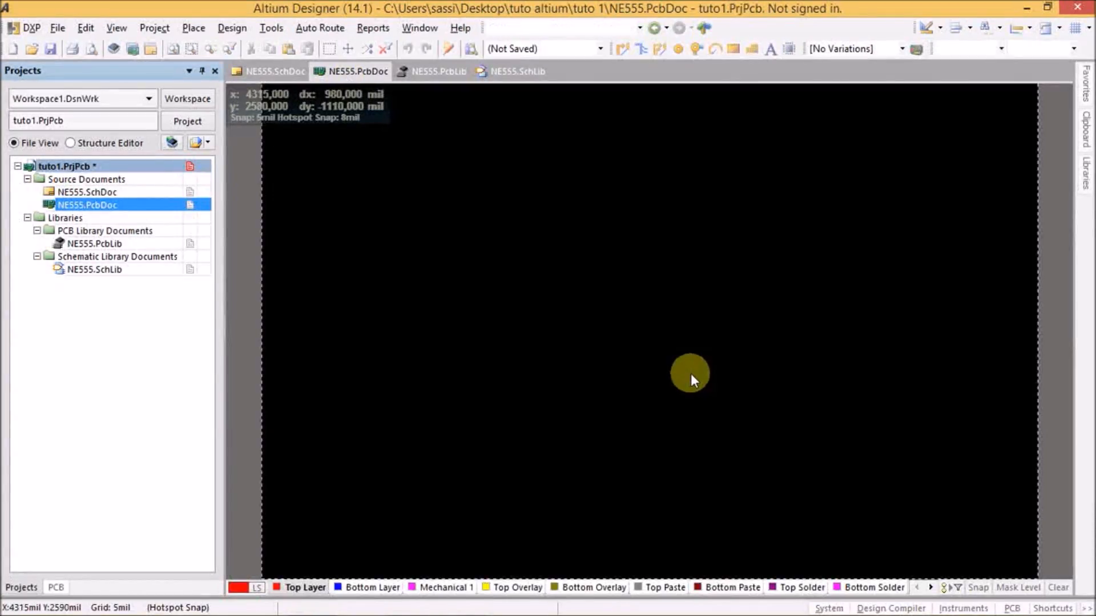
pyautogui.click(234, 28)
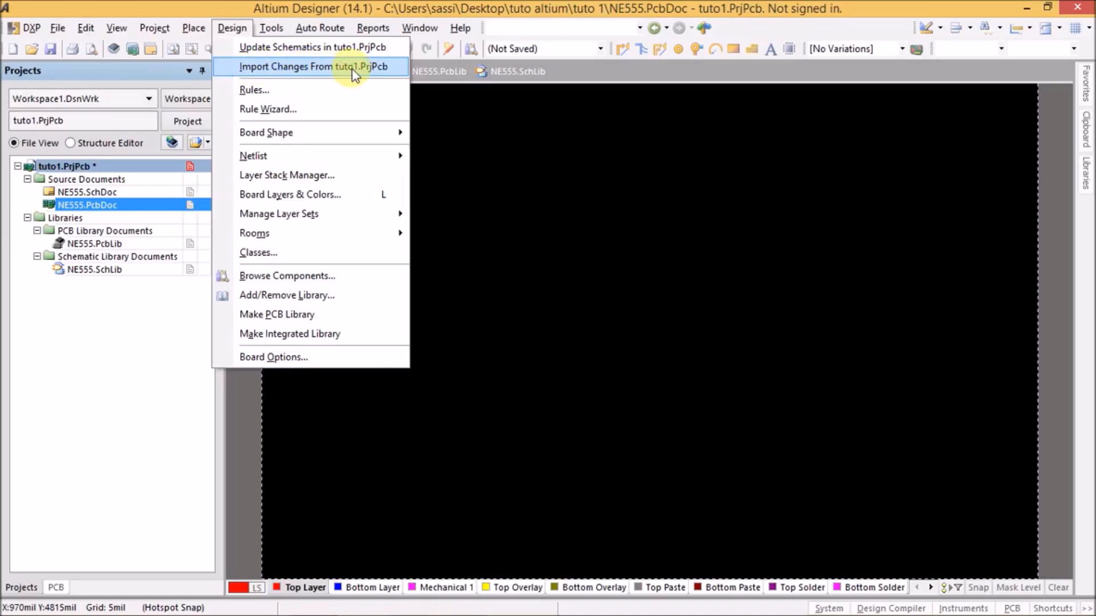
pyautogui.click(300, 66)
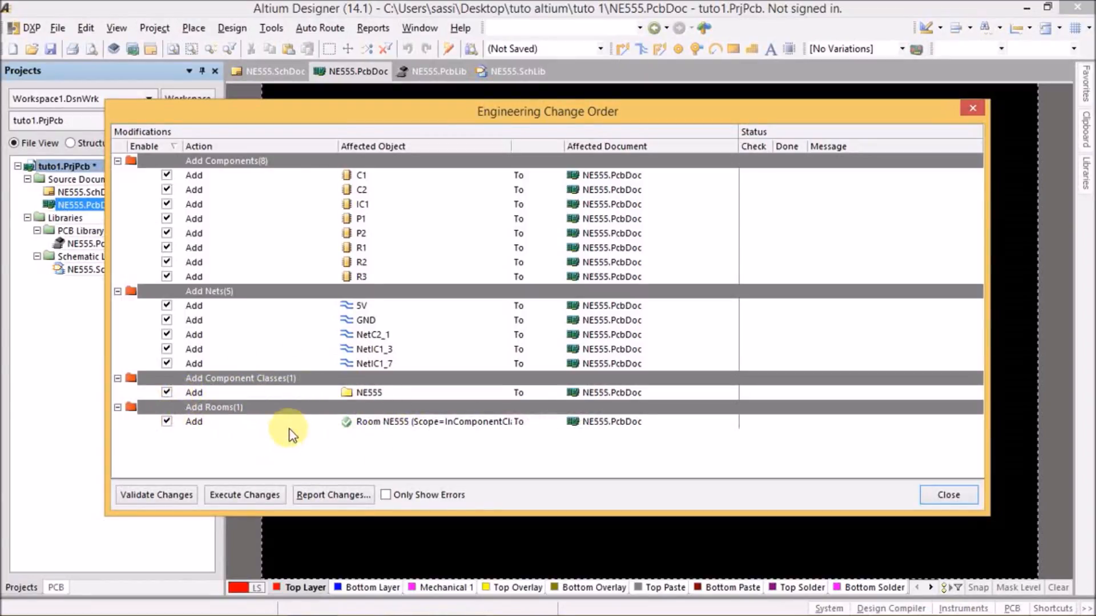
pyautogui.click(167, 421)
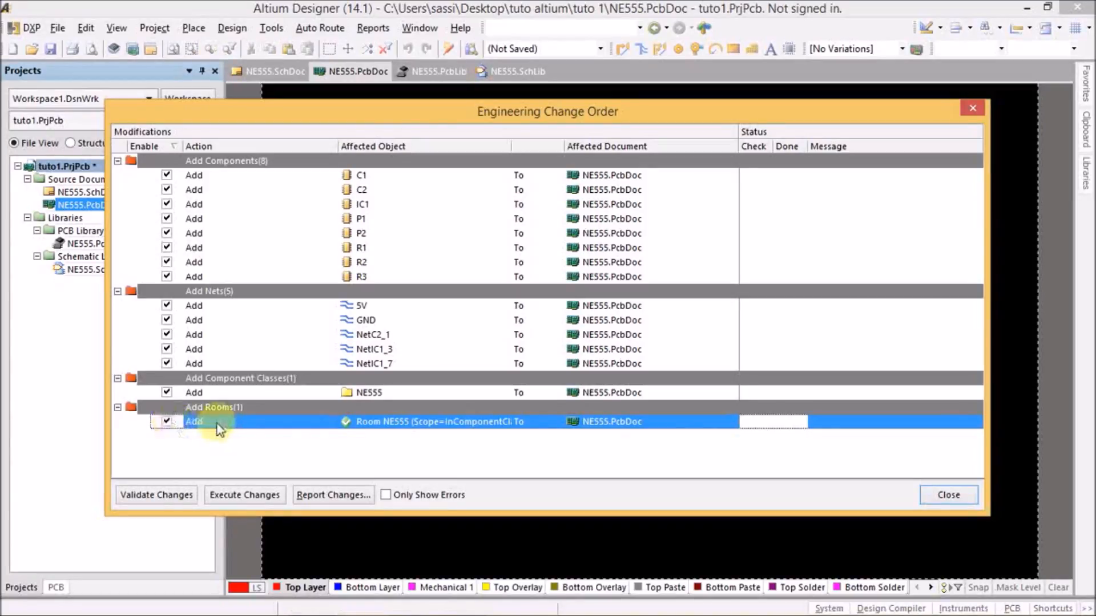
pyautogui.click(167, 422)
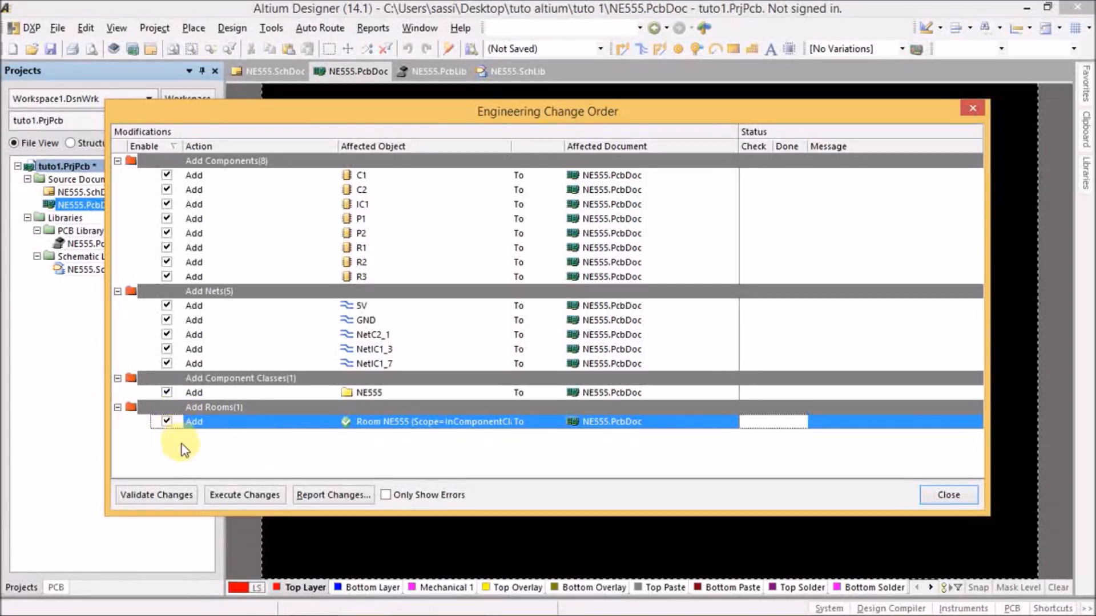
pyautogui.click(182, 493)
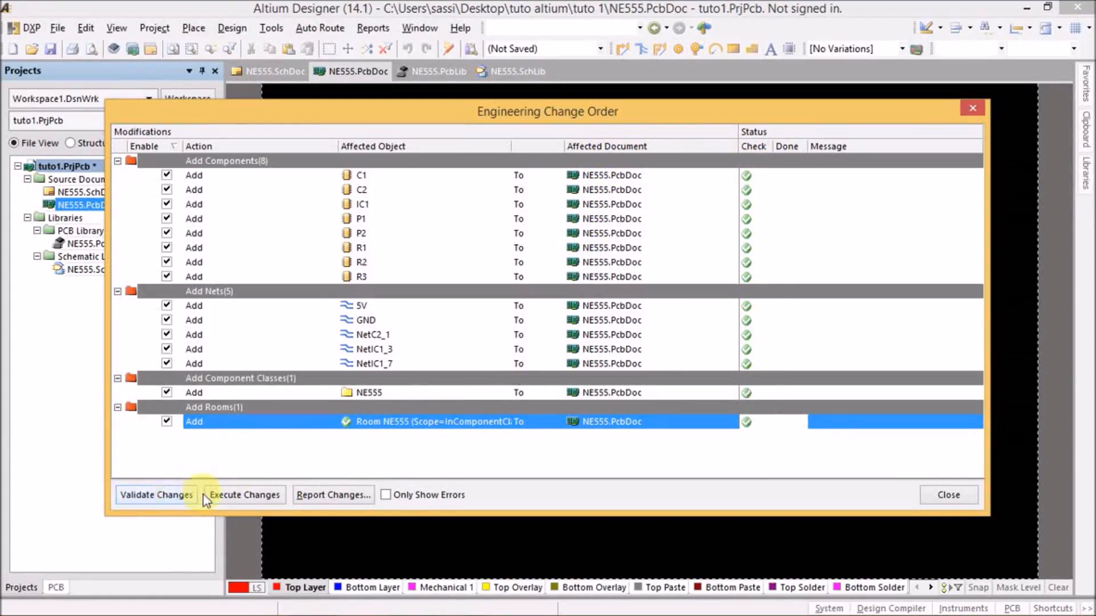
pyautogui.click(240, 495)
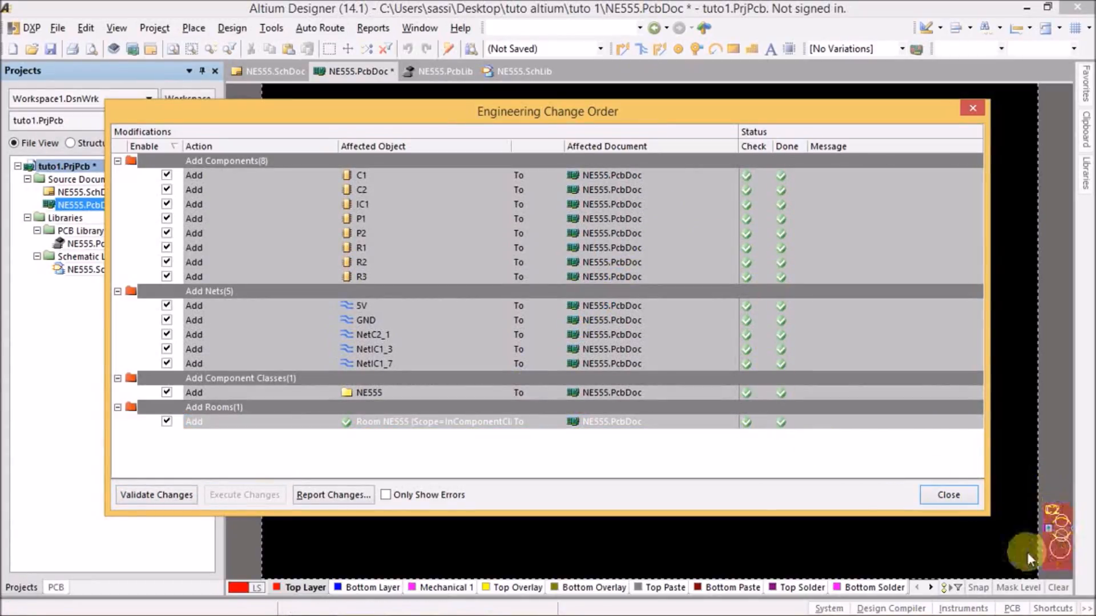
pyautogui.click(933, 497)
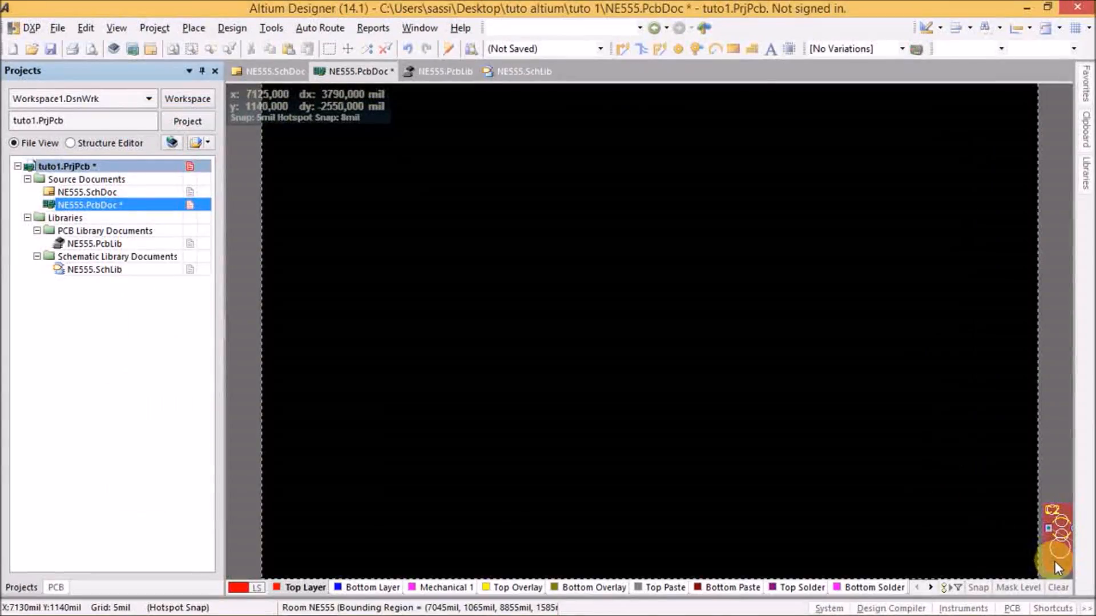
# - Move the NE555 room with all its components from outside the board into the black board area
pyautogui.moveTo(1047, 499); pyautogui.dragTo(587, 338, button='right')
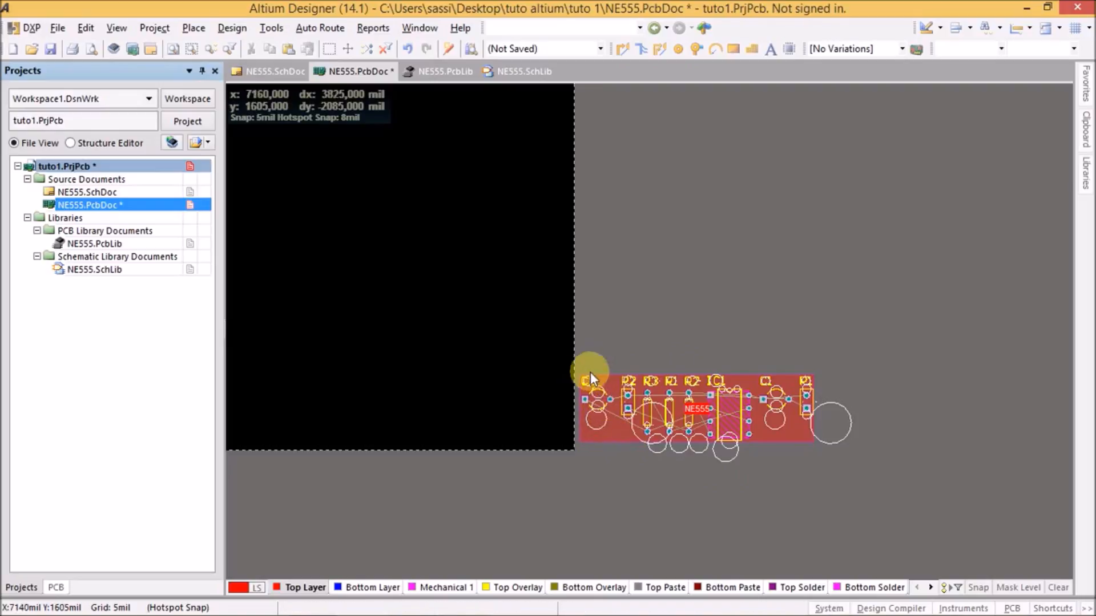
pyautogui.press('shift')
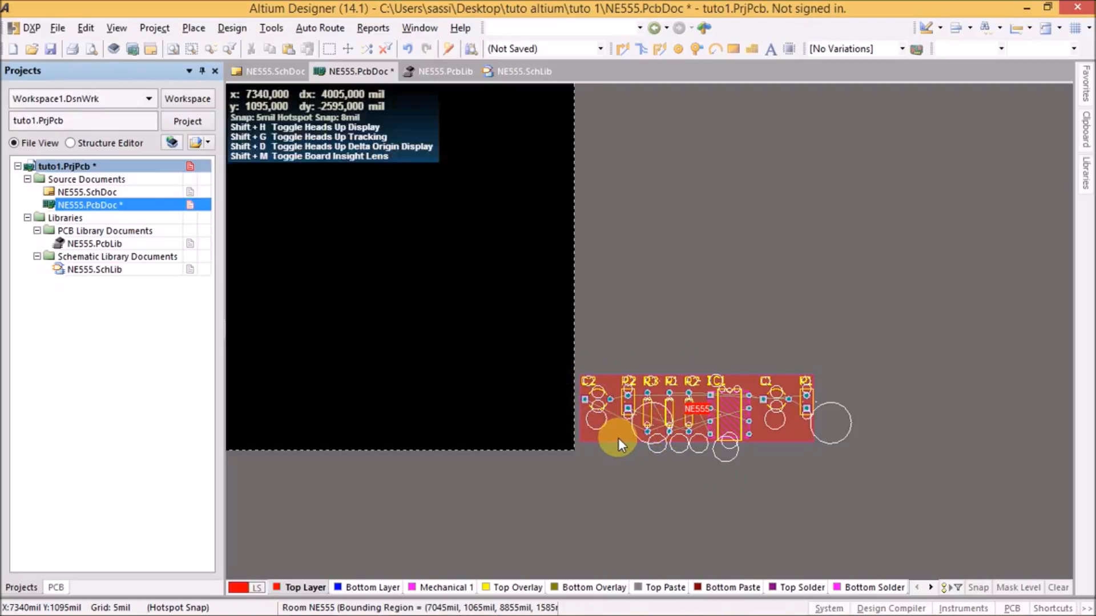
pyautogui.moveTo(617, 437); pyautogui.dragTo(308, 234)
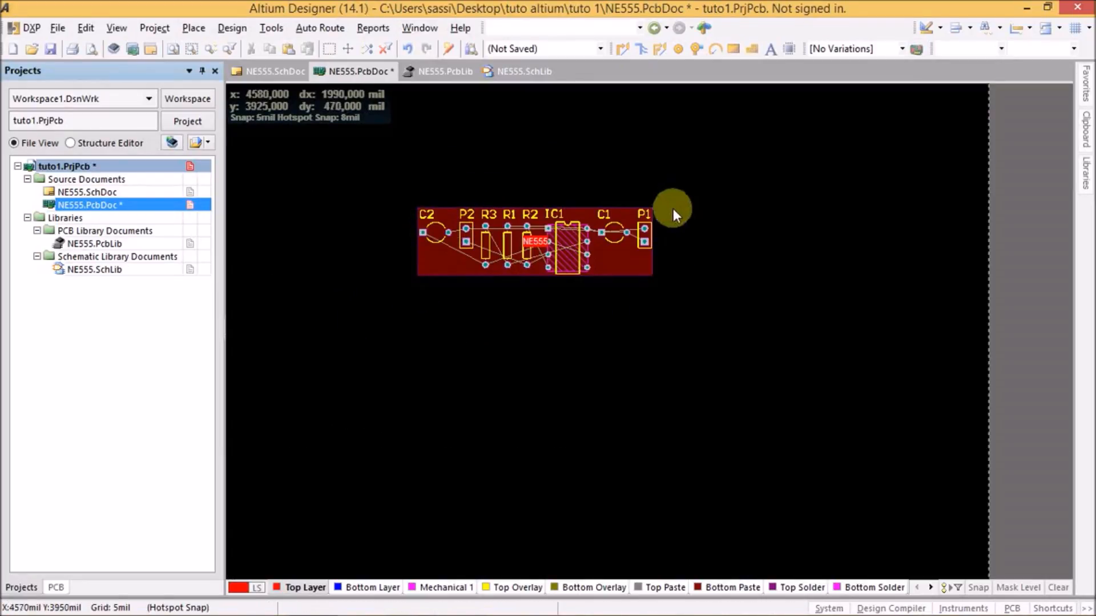
# - Enlarge the NE555 room by its right-hand corners so it extends well beyond the row of components
pyautogui.click(629, 268)
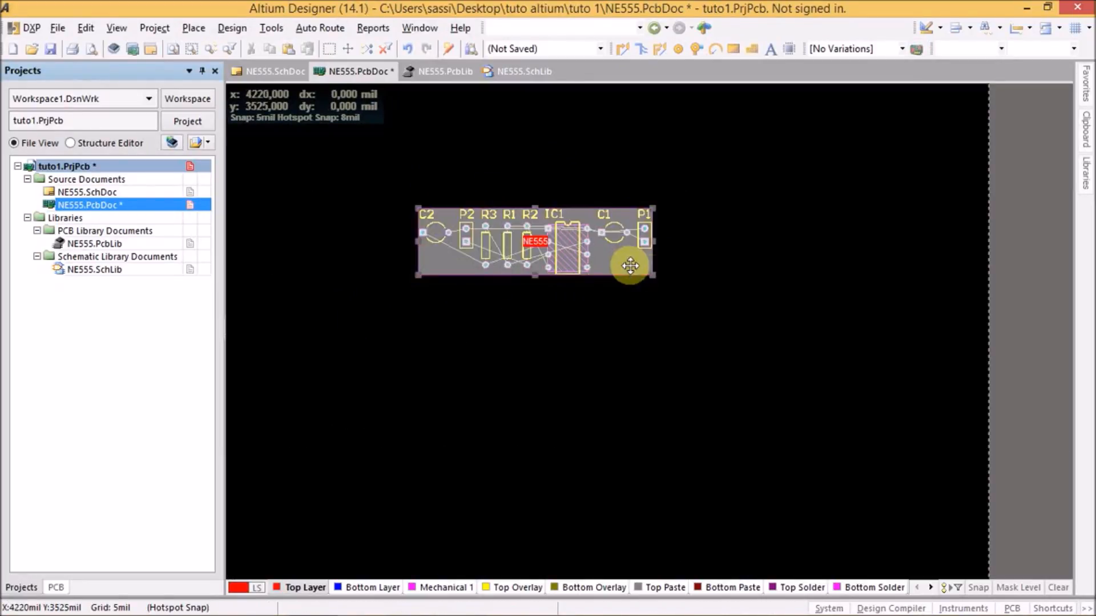
pyautogui.moveTo(652, 276); pyautogui.dragTo(744, 343)
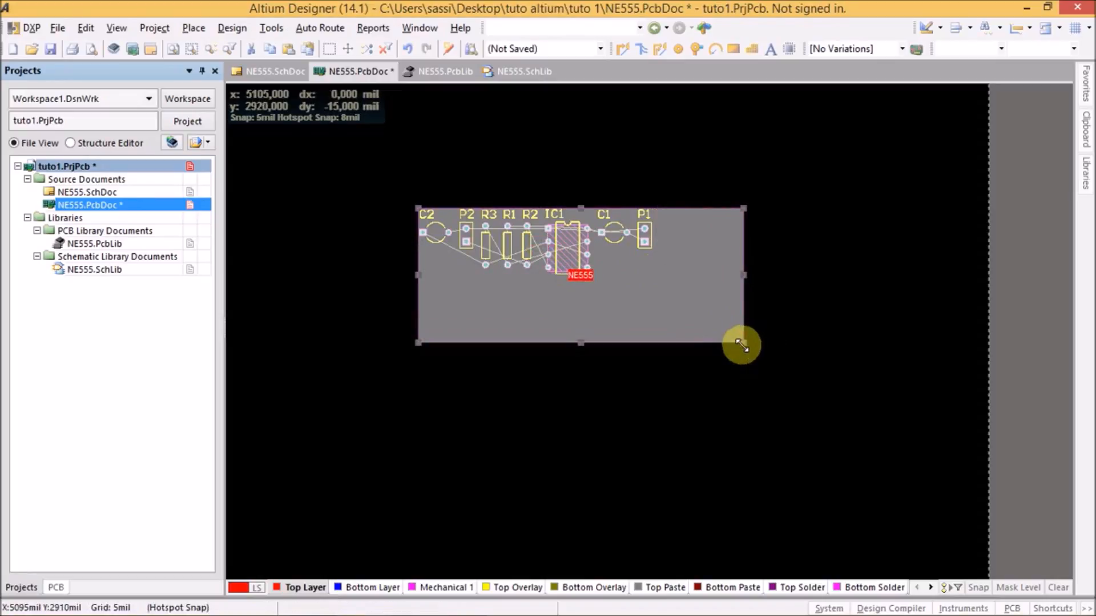
pyautogui.click(693, 360)
pyautogui.click(625, 295)
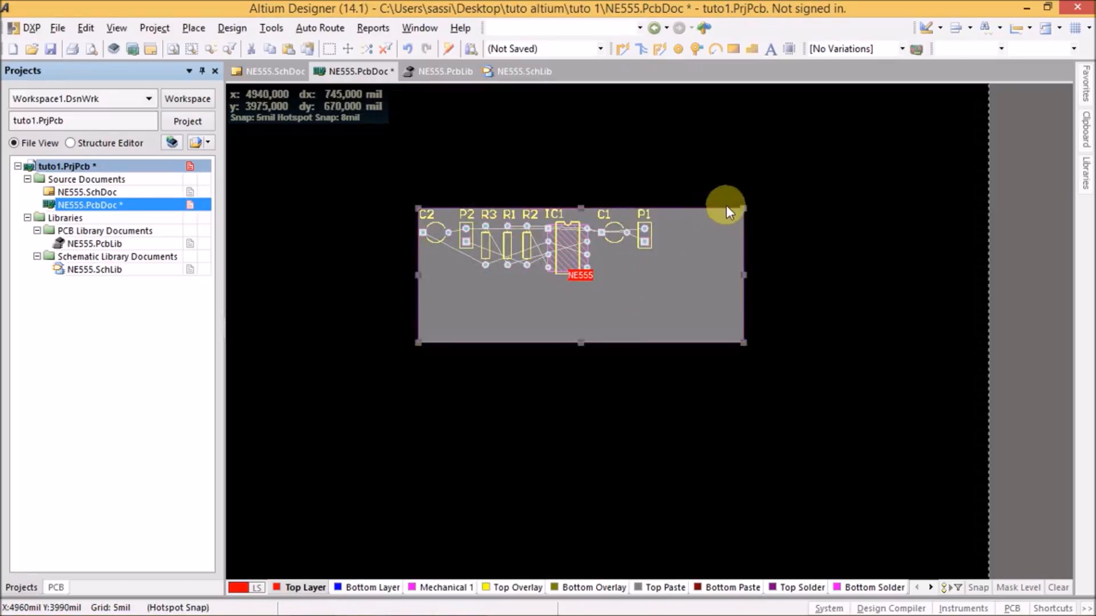
pyautogui.moveTo(742, 207); pyautogui.dragTo(769, 165)
# - Shift the NE555 room and its components up and to the left, and delete the room while keeping the components
pyautogui.moveTo(683, 294); pyautogui.dragTo(590, 235)
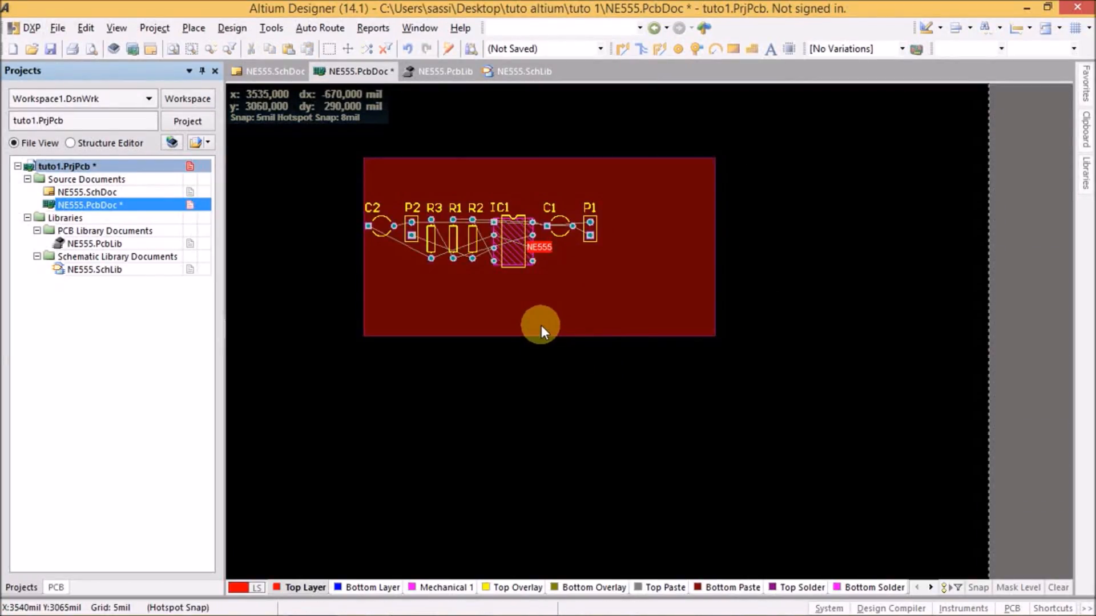
pyautogui.click(555, 314)
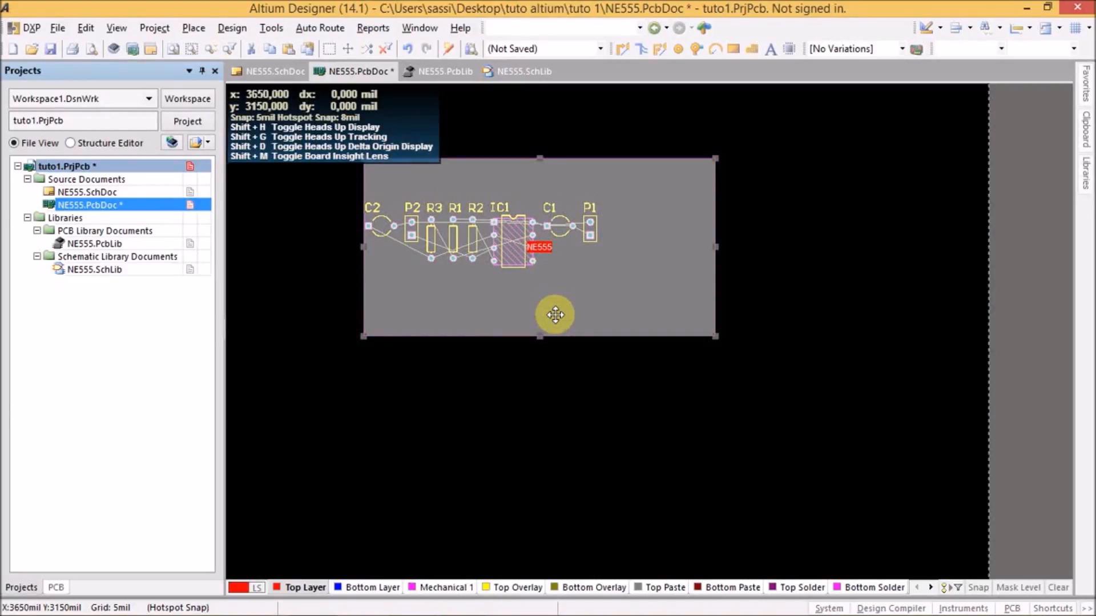
pyautogui.press('Delete')
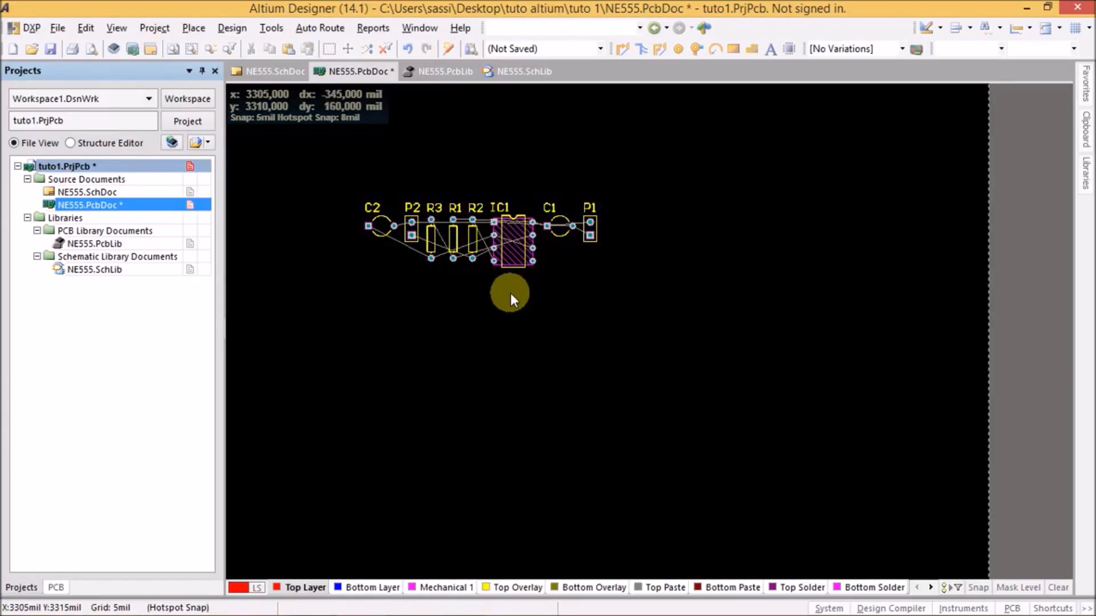
# - Place IC1 below the component row, with C1 just above it and R2 close to its left-hand pins
pyautogui.moveTo(516, 258); pyautogui.dragTo(467, 327)
pyautogui.moveTo(554, 234); pyautogui.dragTo(485, 293)
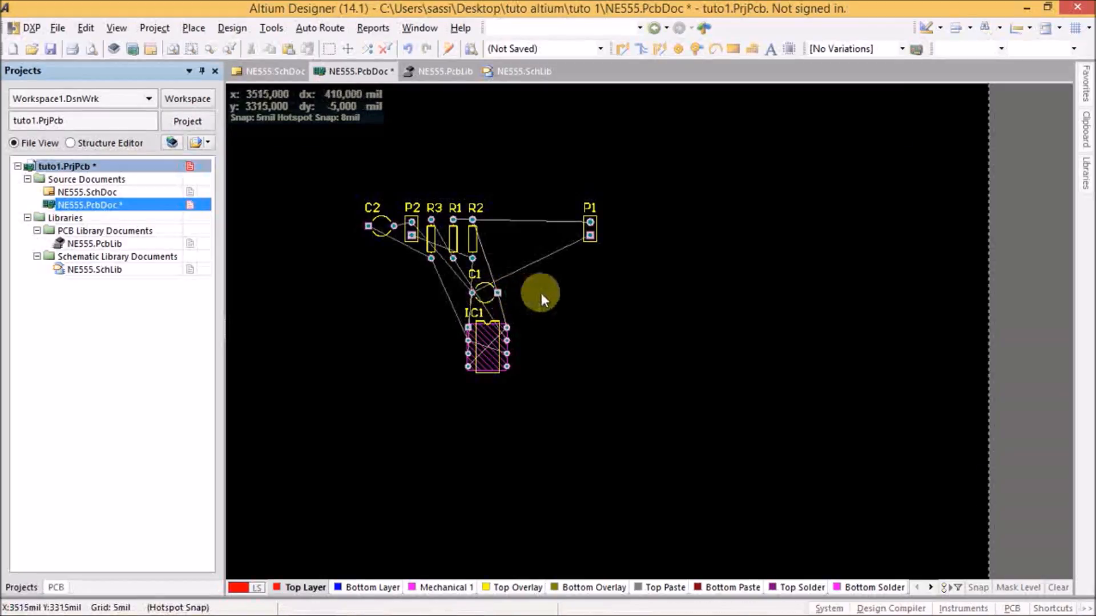
pyautogui.moveTo(473, 235); pyautogui.dragTo(426, 360)
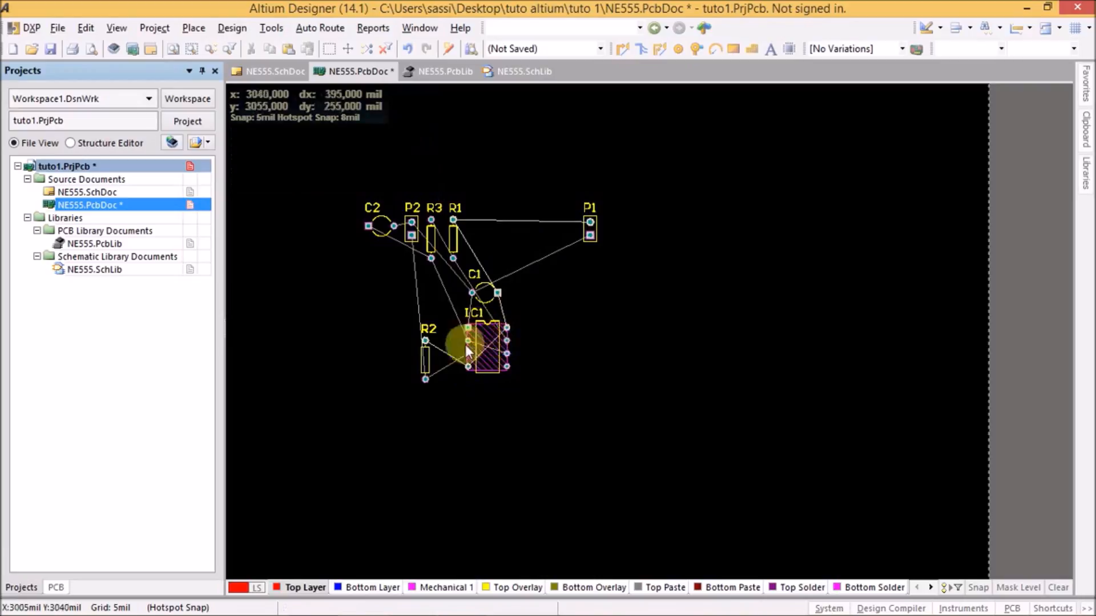
pyautogui.hotkey('ctrl', 'z')
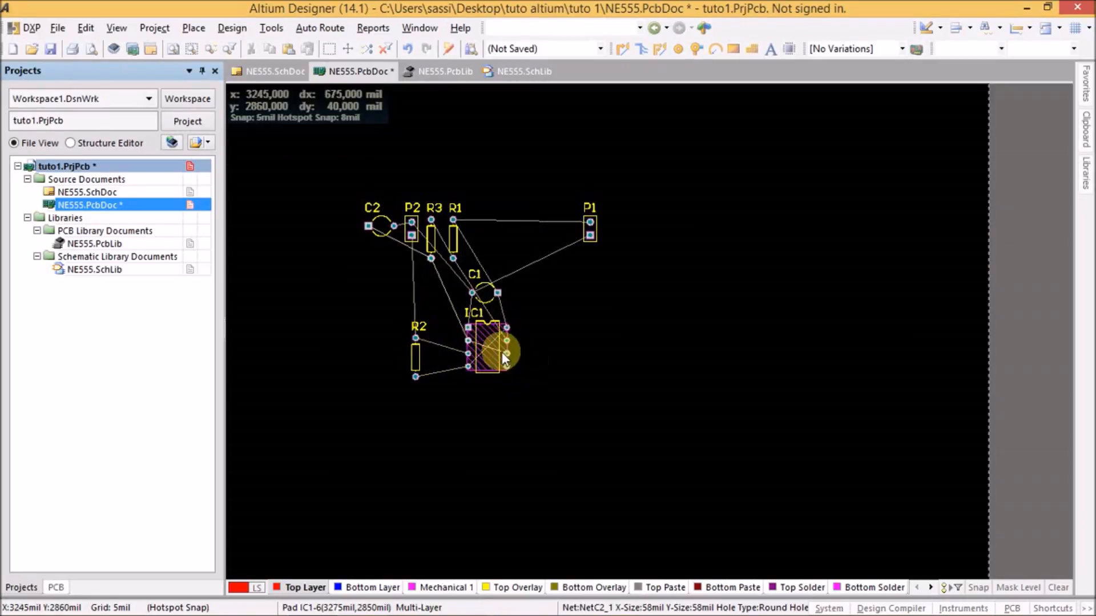
pyautogui.moveTo(414, 355); pyautogui.dragTo(444, 358)
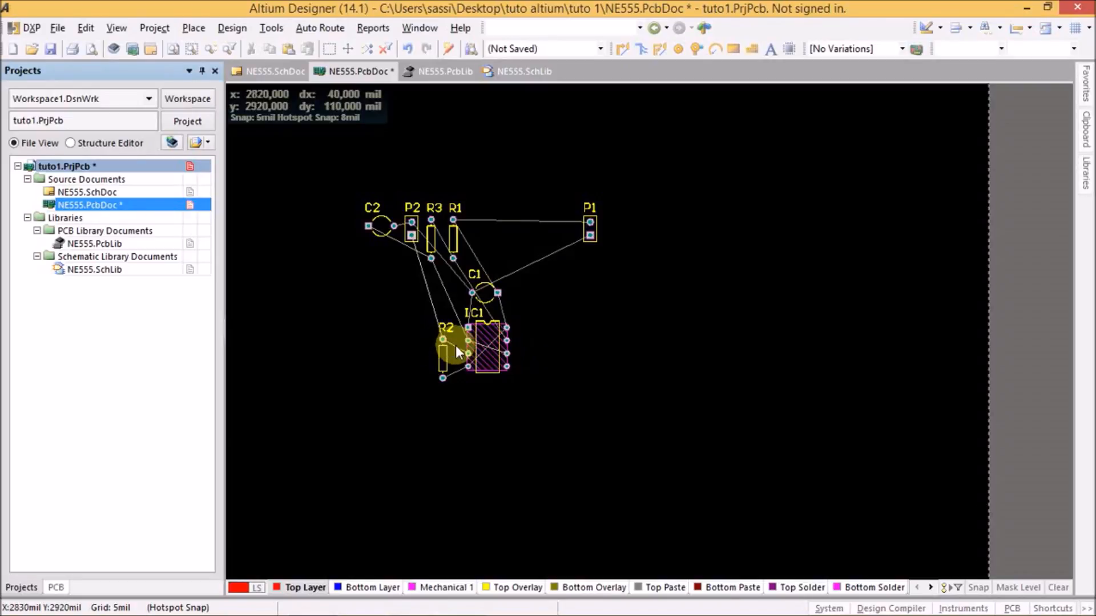
pyautogui.moveTo(487, 289); pyautogui.dragTo(486, 296)
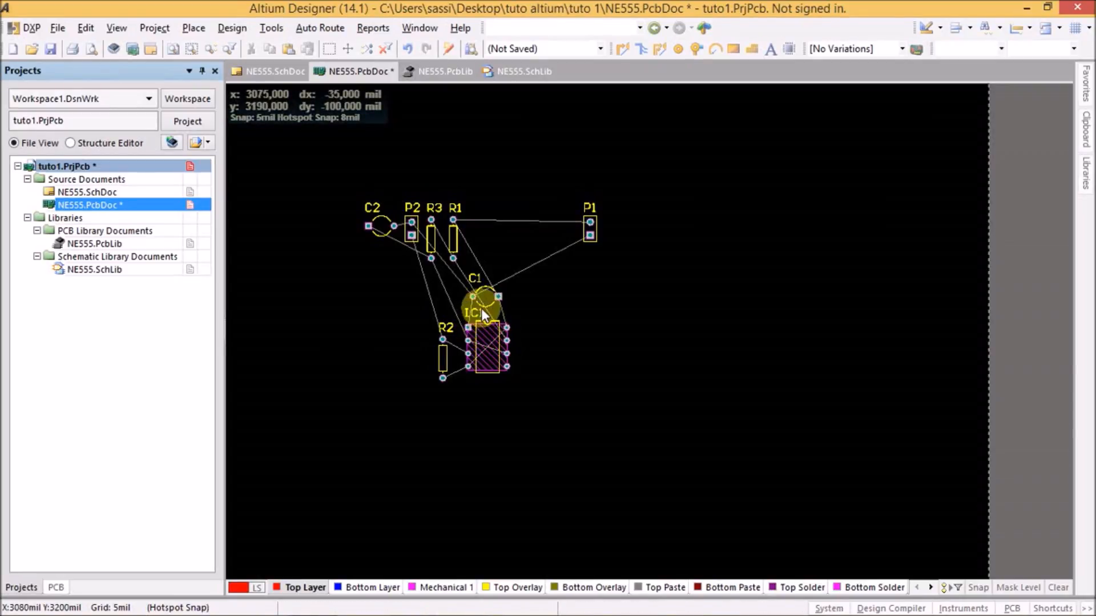
# - Place R1 and R3 staggered on the right side of IC1, and P1 horizontally just above C1
pyautogui.moveTo(594, 222); pyautogui.dragTo(529, 319)
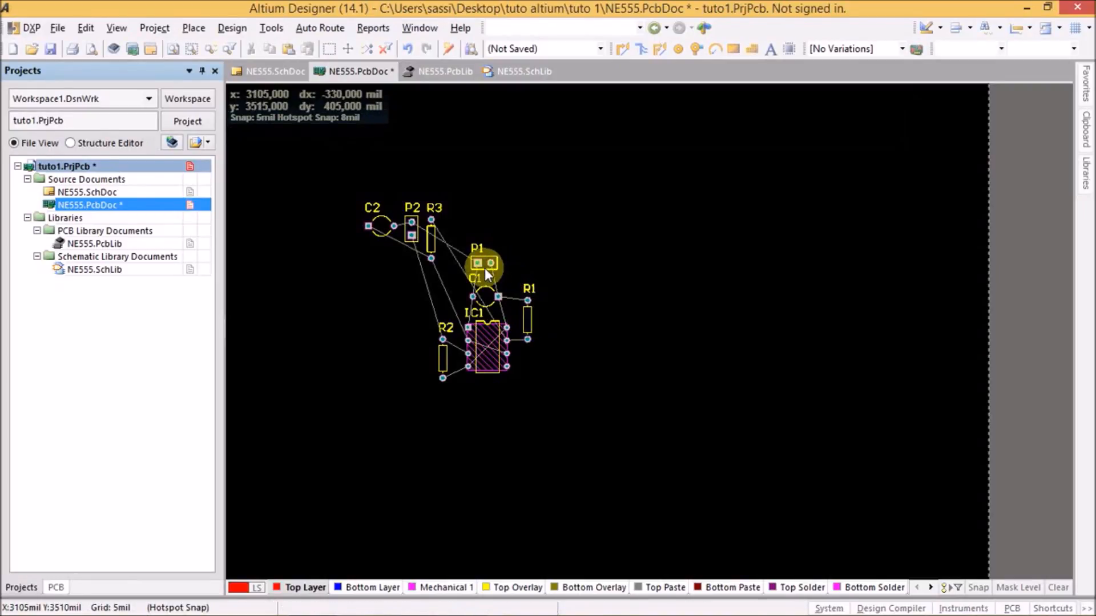
pyautogui.moveTo(431, 235); pyautogui.dragTo(532, 322)
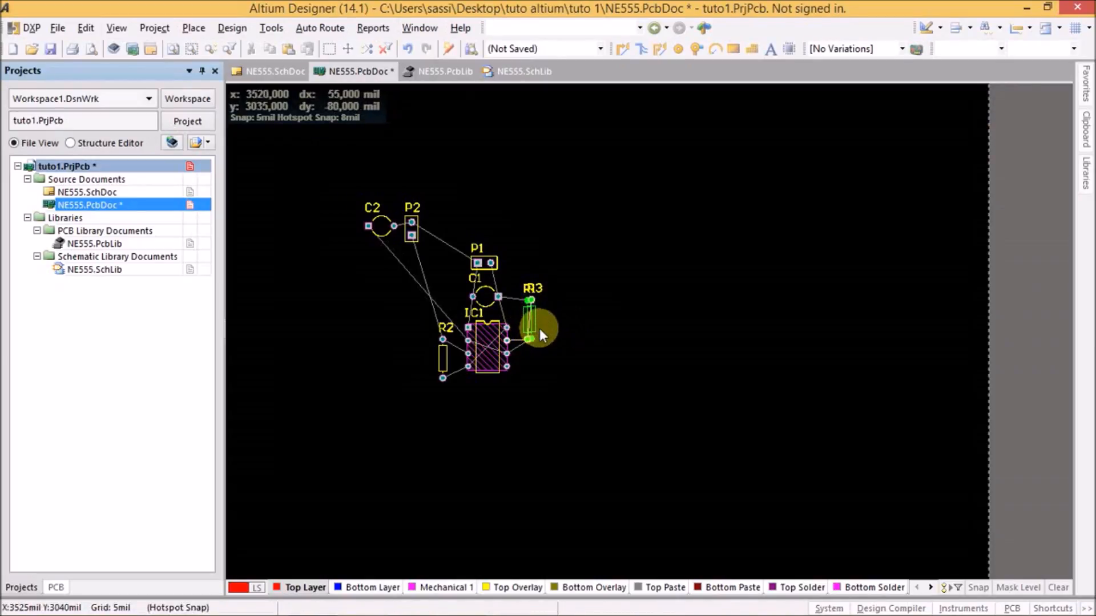
pyautogui.keyDown('ctrl'); pyautogui.scroll(3, 540, 327); pyautogui.keyUp('ctrl')
pyautogui.keyDown('ctrl'); pyautogui.scroll(2, 539, 328); pyautogui.keyUp('ctrl')
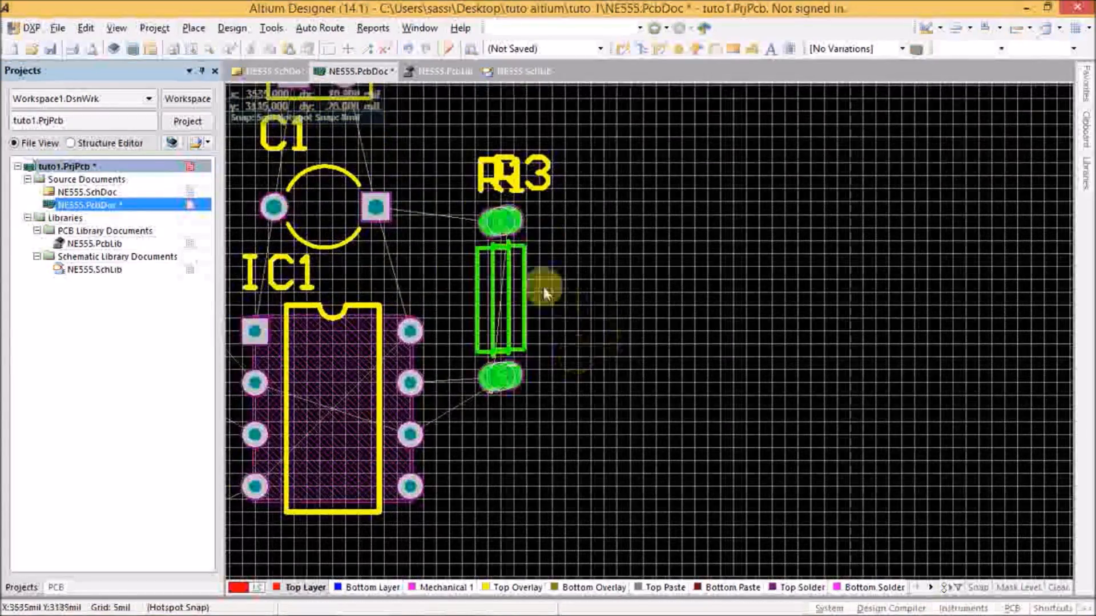
pyautogui.keyDown('ctrl'); pyautogui.scroll(-2, 562, 292); pyautogui.keyUp('ctrl')
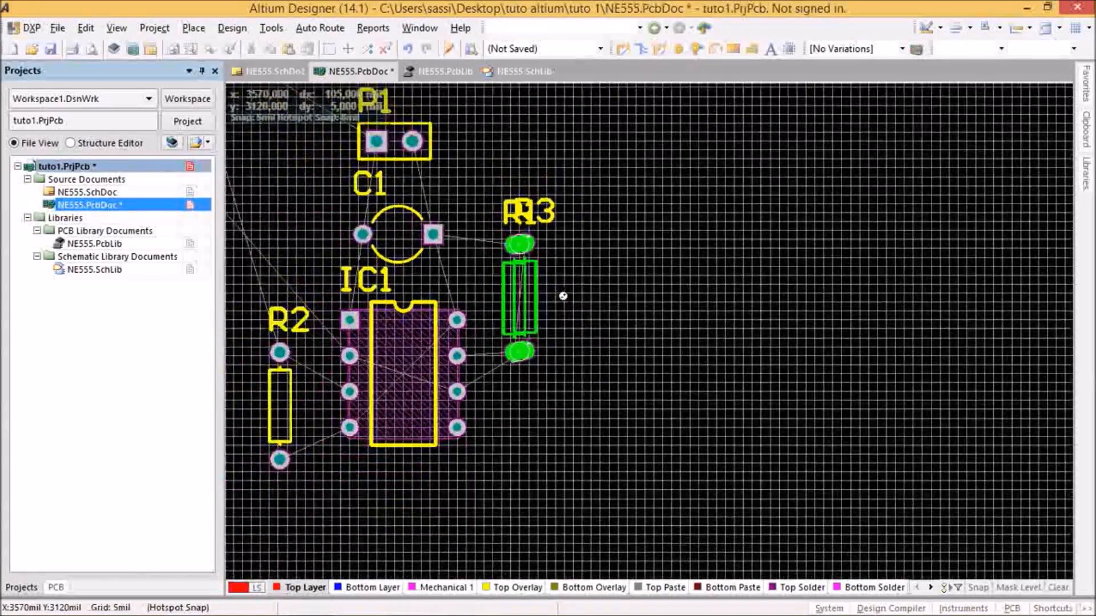
pyautogui.moveTo(542, 300); pyautogui.dragTo(551, 384)
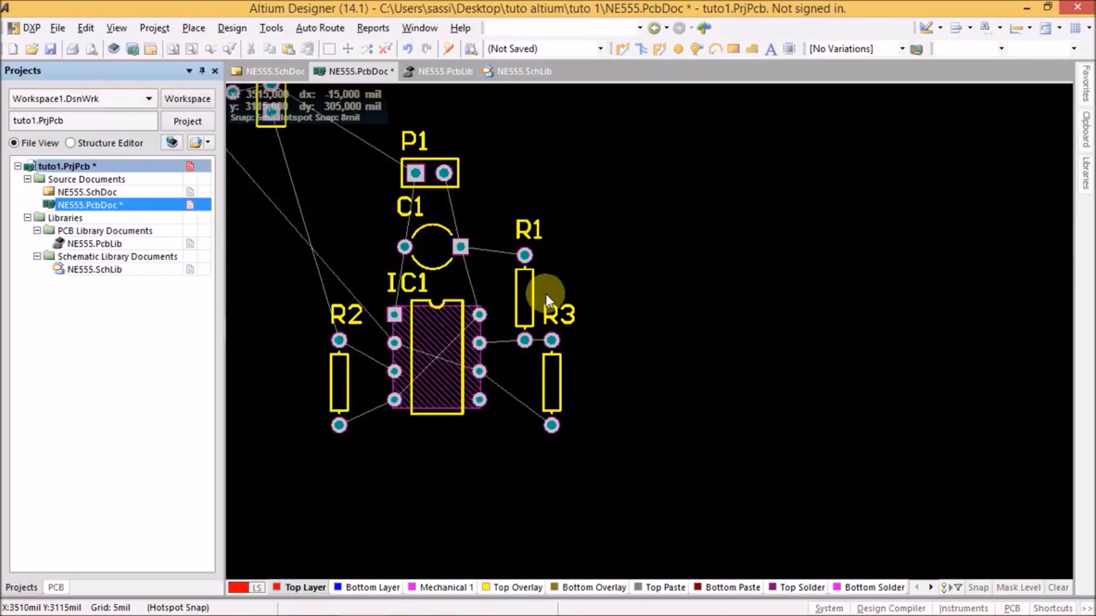
# - Place P2 to the left of R2 and C2 to the left of C1, and bring R1 and R3 closer to IC1
pyautogui.keyDown('ctrl'); pyautogui.scroll(-2, 495, 247); pyautogui.keyUp('ctrl')
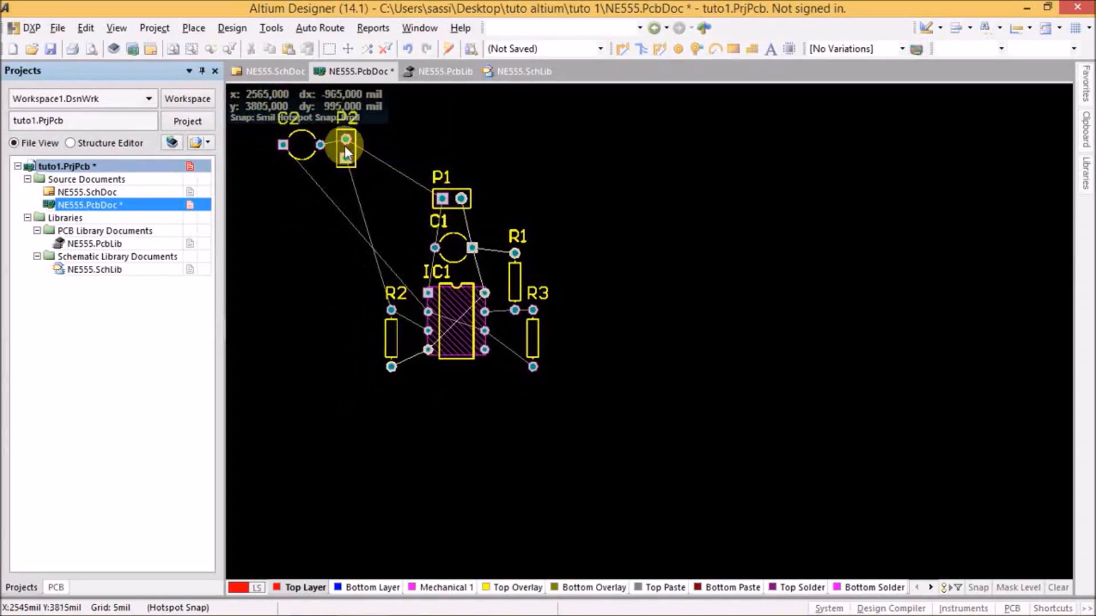
pyautogui.moveTo(355, 145); pyautogui.dragTo(362, 310)
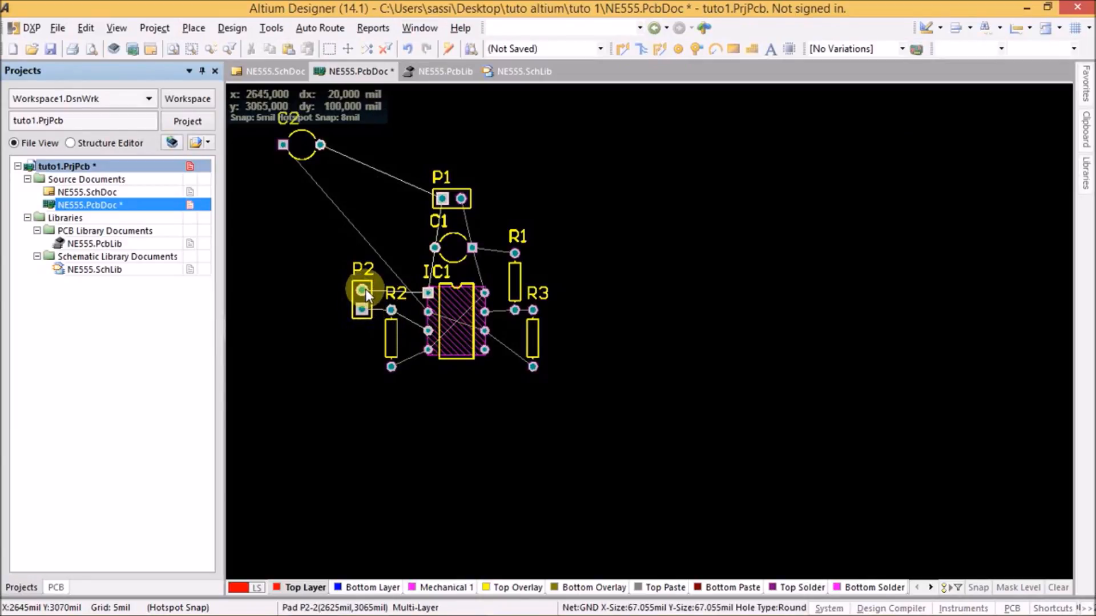
pyautogui.moveTo(318, 148); pyautogui.dragTo(403, 253)
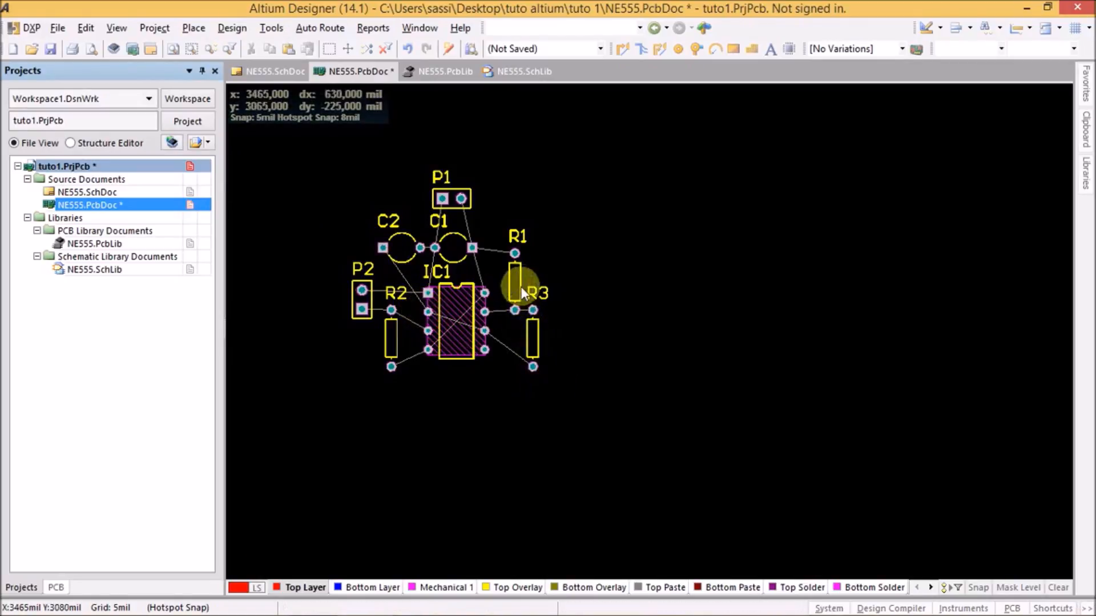
pyautogui.moveTo(519, 279); pyautogui.dragTo(502, 284)
pyautogui.moveTo(521, 331)
pyautogui.mouseDown()
pyautogui.moveTo(532, 345)
pyautogui.moveTo(519, 340)
pyautogui.mouseUp()
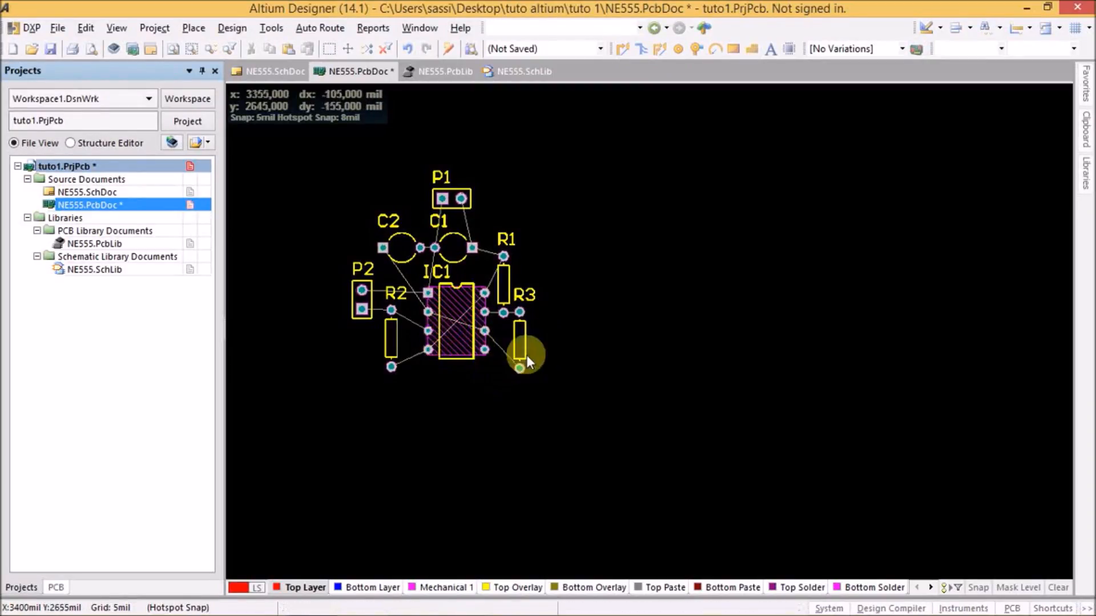
# - Fine-adjust P2 beside R2, and settle P1 above C1 after trying it between C1 and IC1
pyautogui.moveTo(553, 303); pyautogui.dragTo(704, 341, button='right')
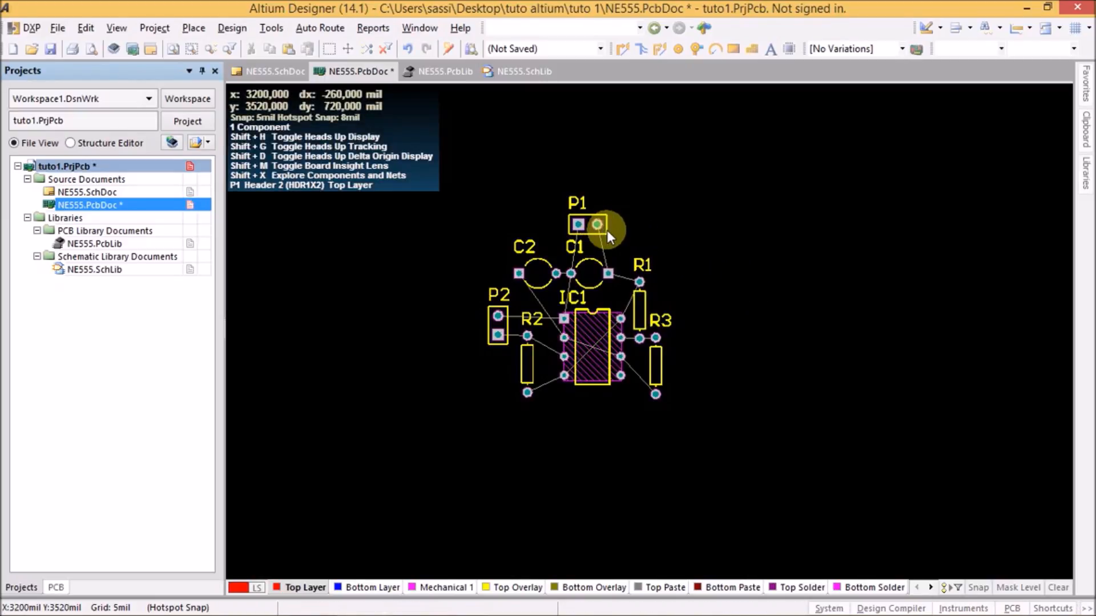
pyautogui.moveTo(606, 230); pyautogui.dragTo(579, 221)
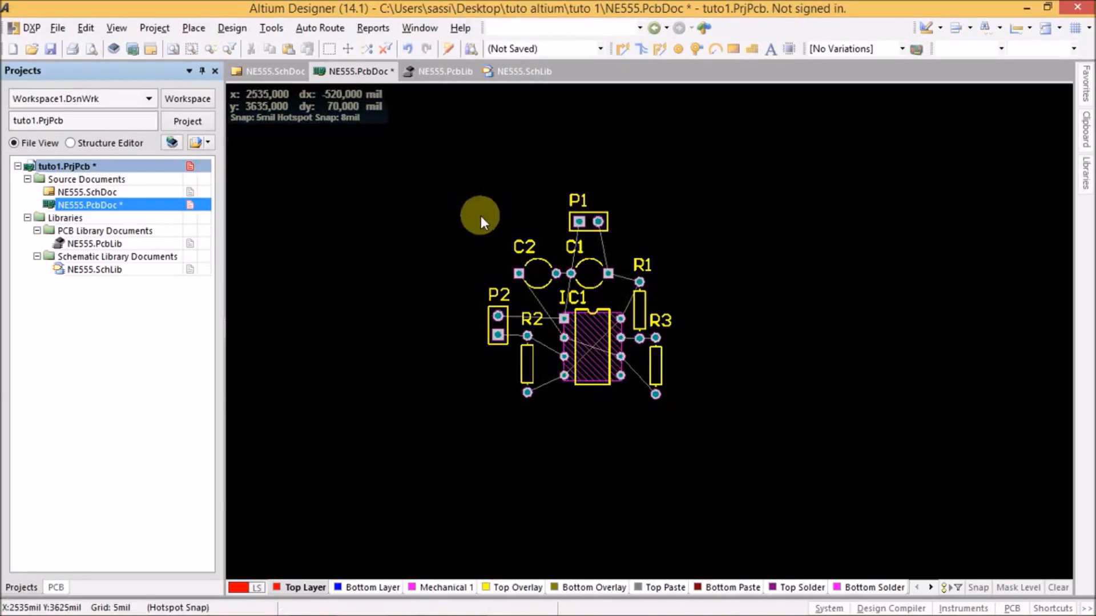
pyautogui.moveTo(486, 326)
pyautogui.mouseDown()
pyautogui.moveTo(437, 317)
pyautogui.moveTo(498, 335)
pyautogui.mouseUp()
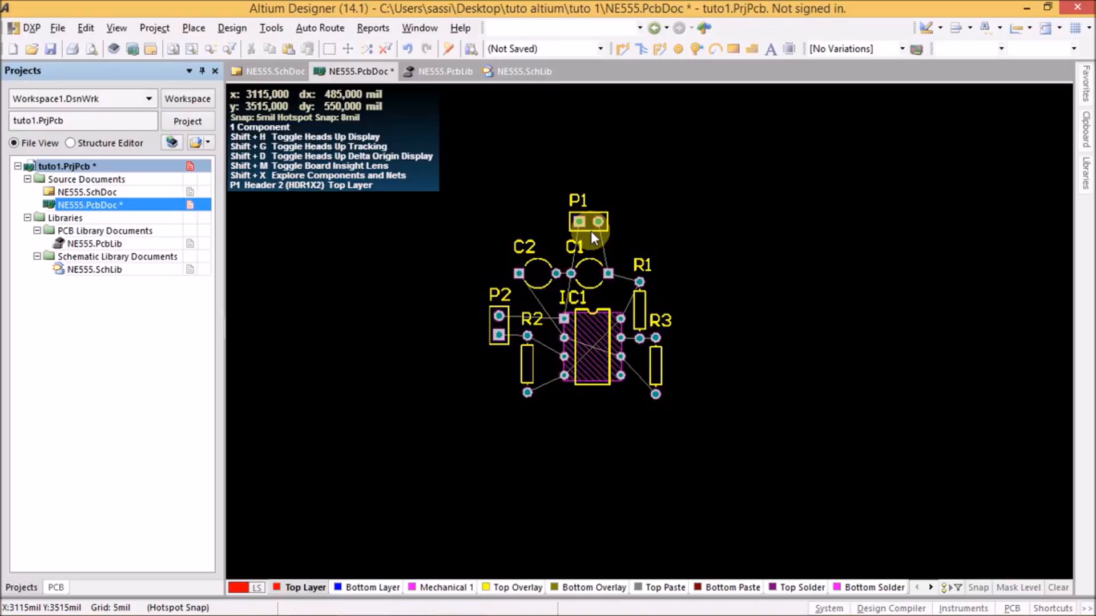
pyautogui.moveTo(591, 231); pyautogui.dragTo(580, 298)
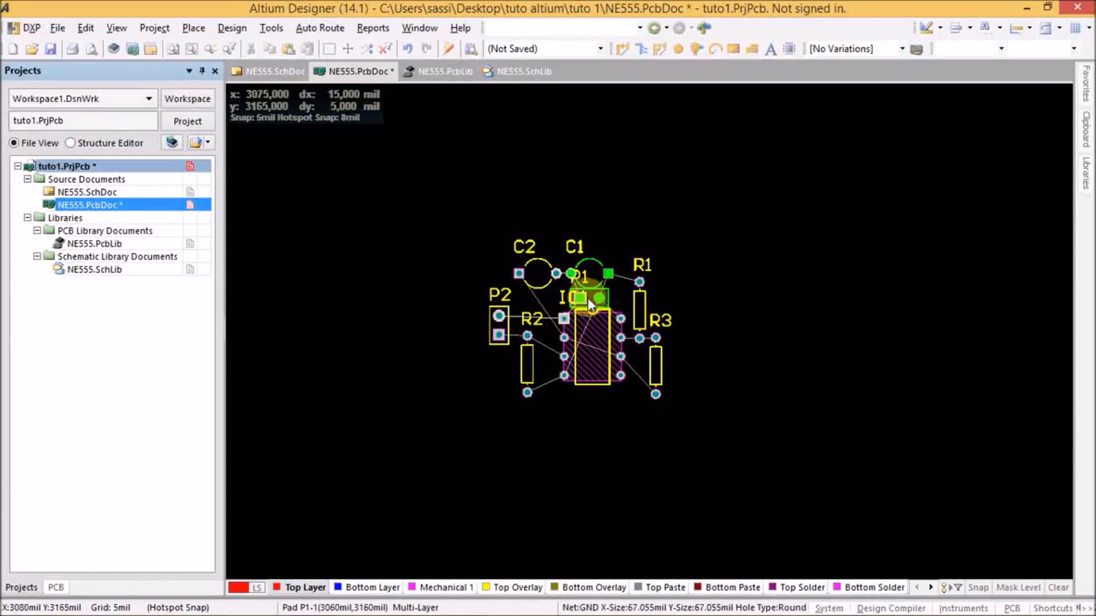
pyautogui.moveTo(608, 296); pyautogui.dragTo(581, 225)
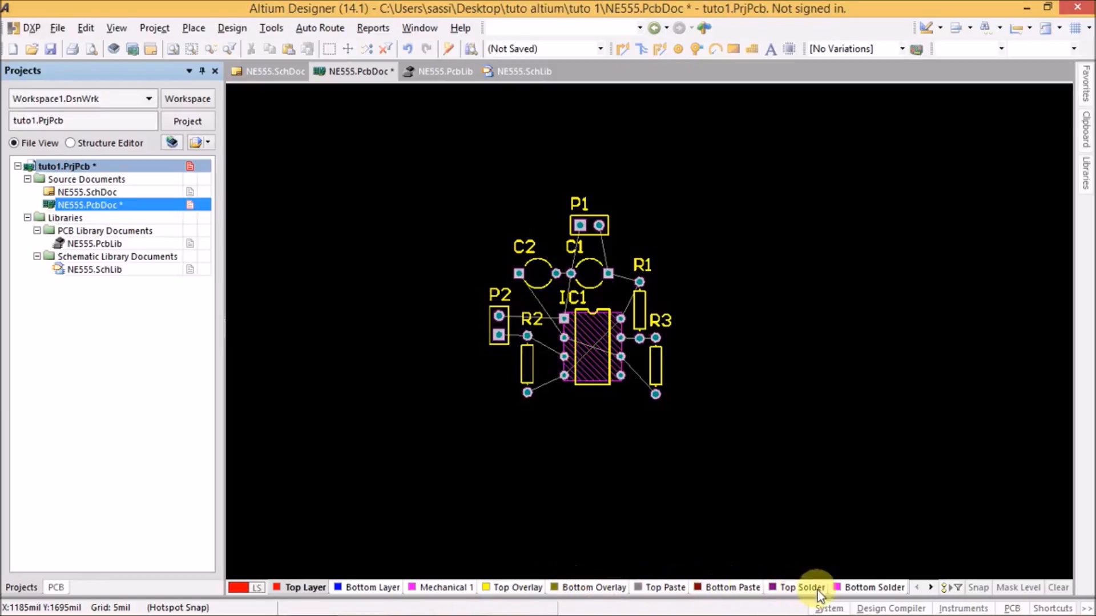
# - Go through the Bottom Layer, Mechanical 1, Top Overlay, Bottom Overlay and Top Paste layers, ending on Top Overlay
pyautogui.click(359, 587)
pyautogui.click(438, 588)
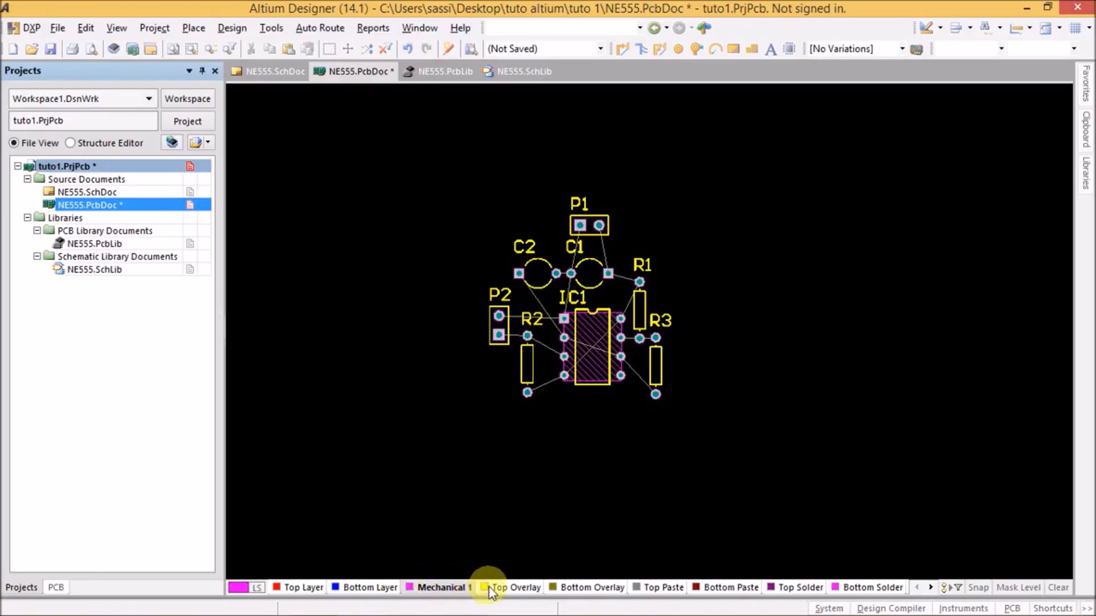
pyautogui.click(505, 589)
pyautogui.click(584, 590)
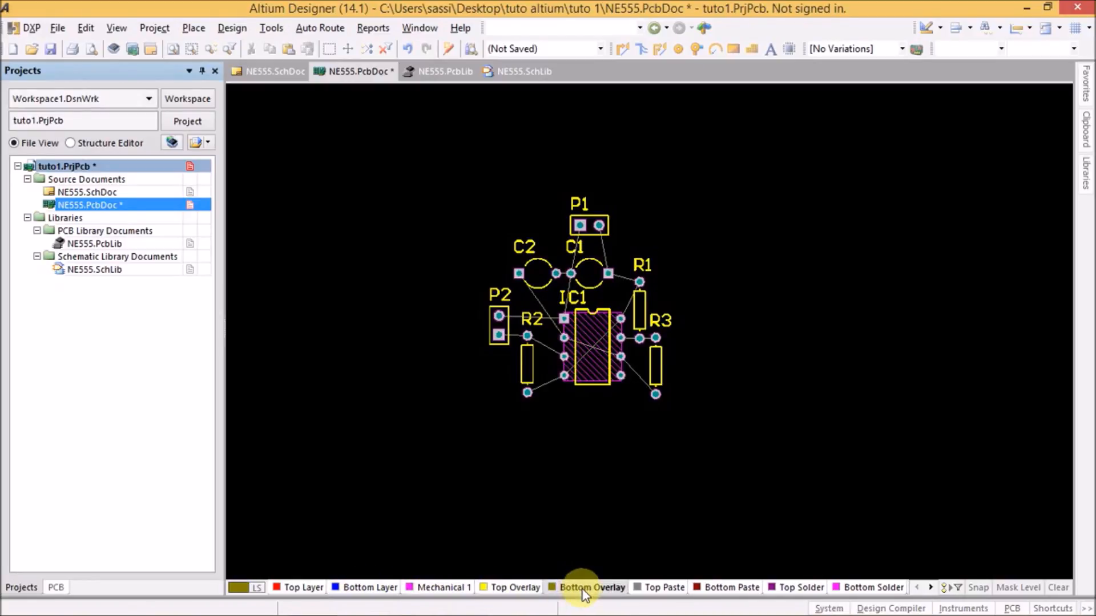
pyautogui.click(640, 592)
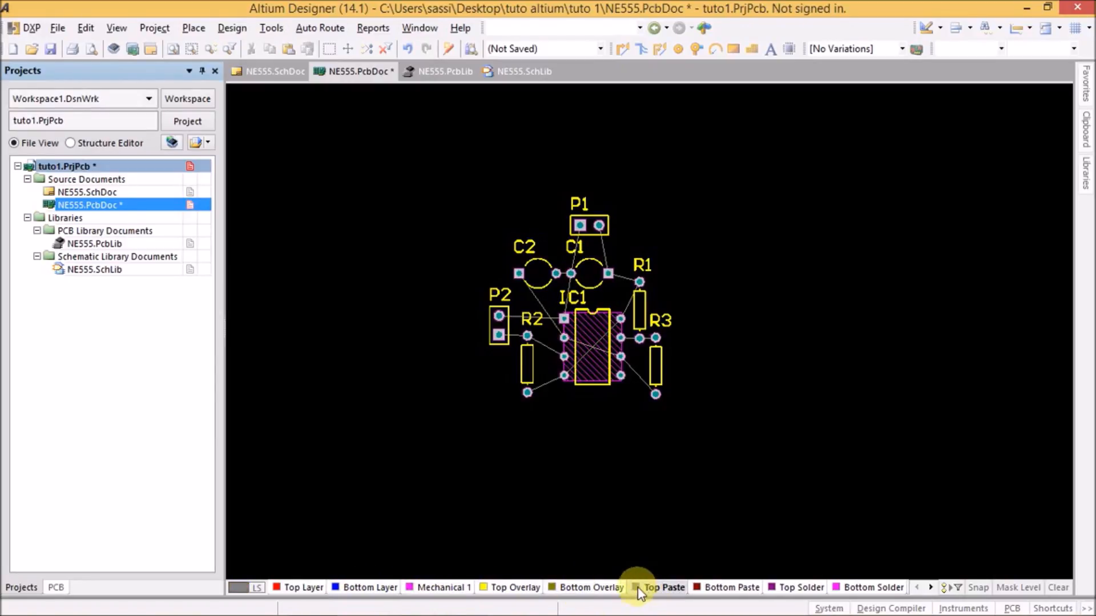
pyautogui.click(490, 587)
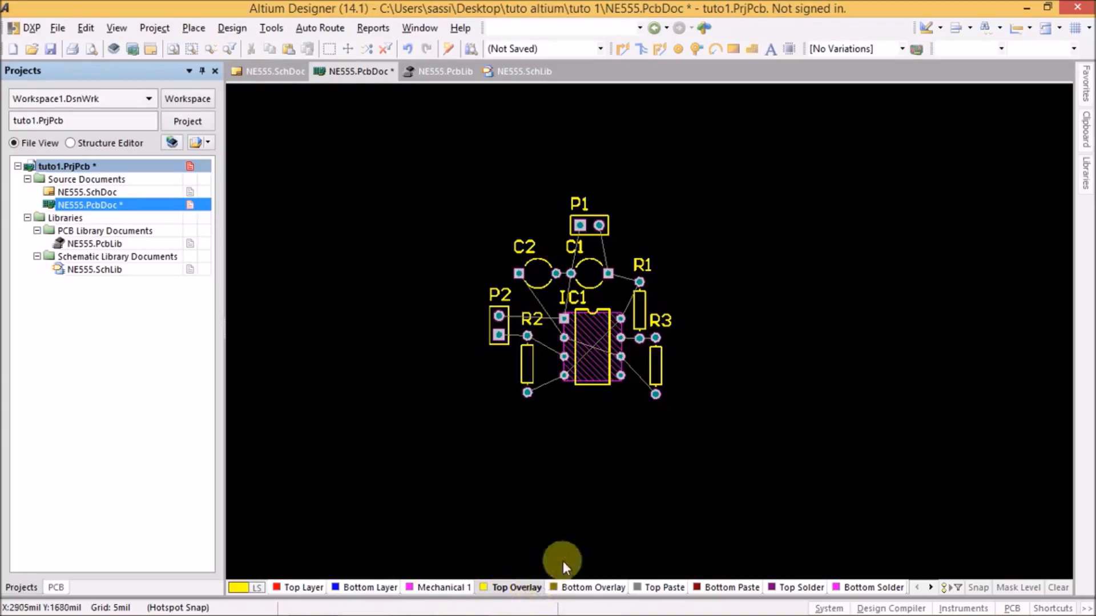
pyautogui.moveTo(608, 324)
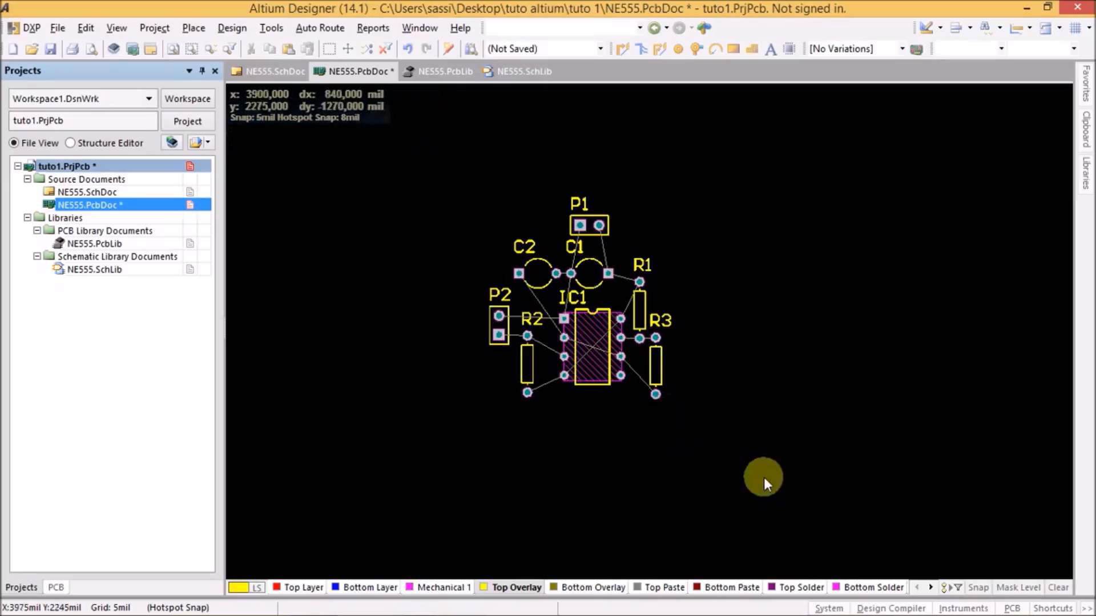
# - Make the Keep-Out Layer the active layer of the board
pyautogui.click(930, 588)
pyautogui.click(930, 588)
pyautogui.click(930, 588)
pyautogui.click(930, 587)
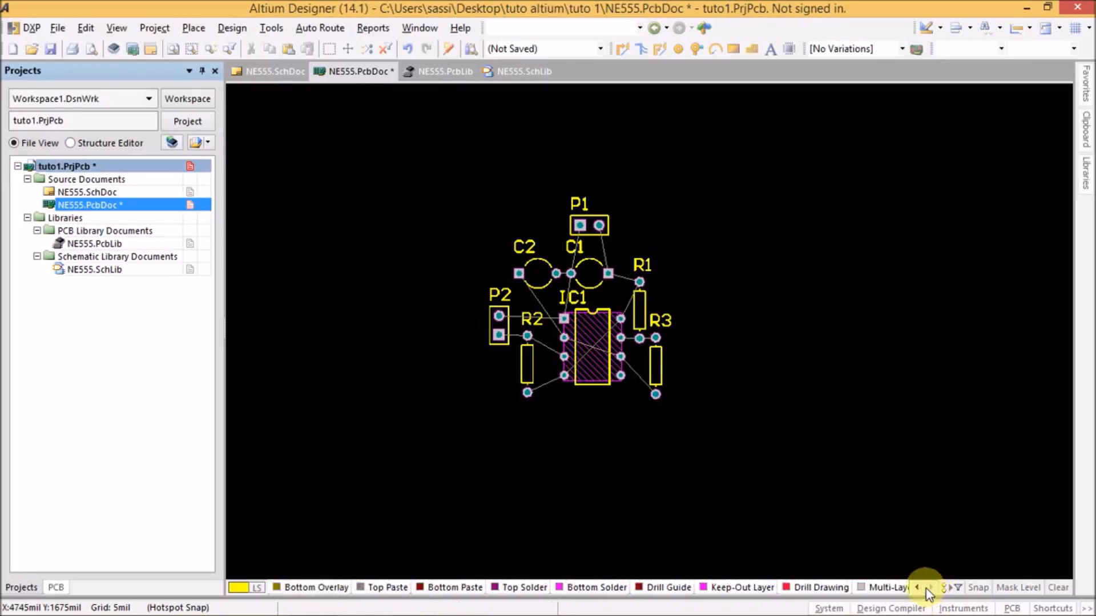
pyautogui.click(725, 589)
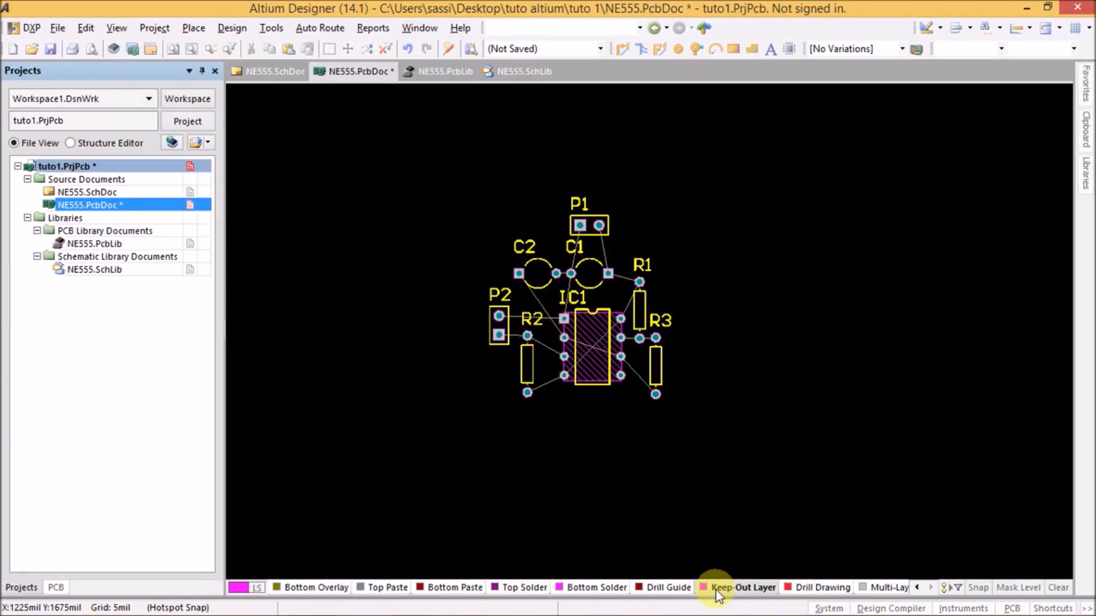
# - Draw keep-out lines above the components and down their right side, with chamfered upper-right and lower-right corners
pyautogui.click(189, 33)
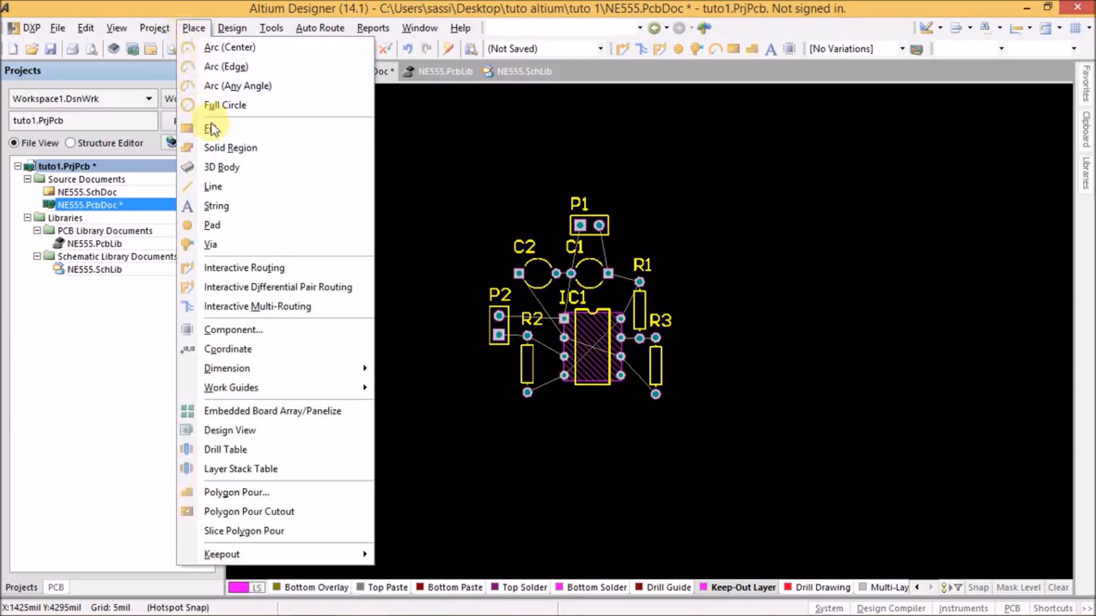
pyautogui.click(213, 188)
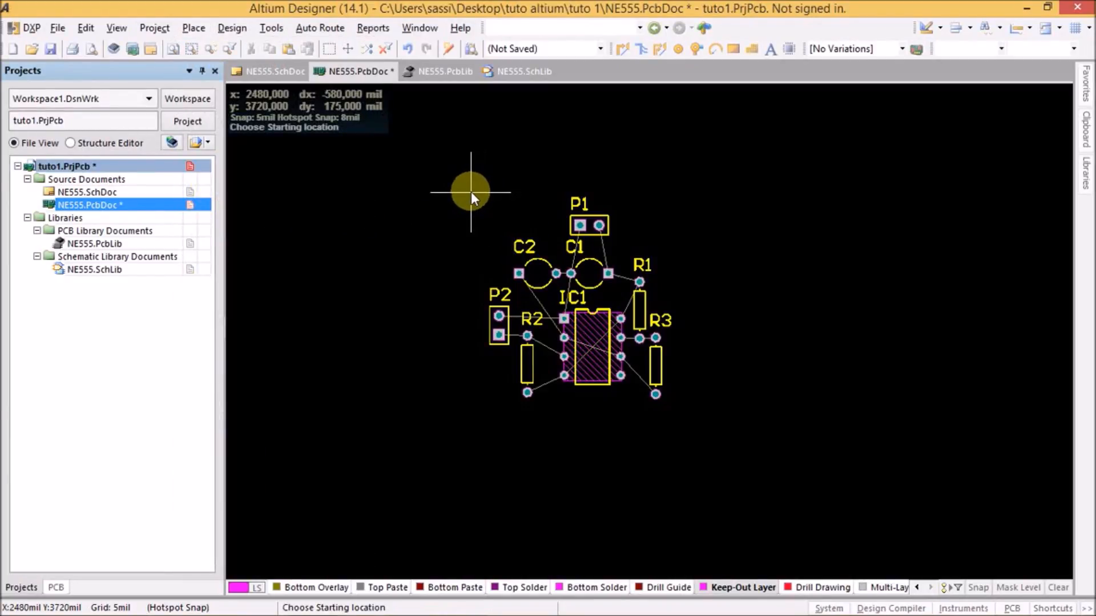
pyautogui.click(470, 191)
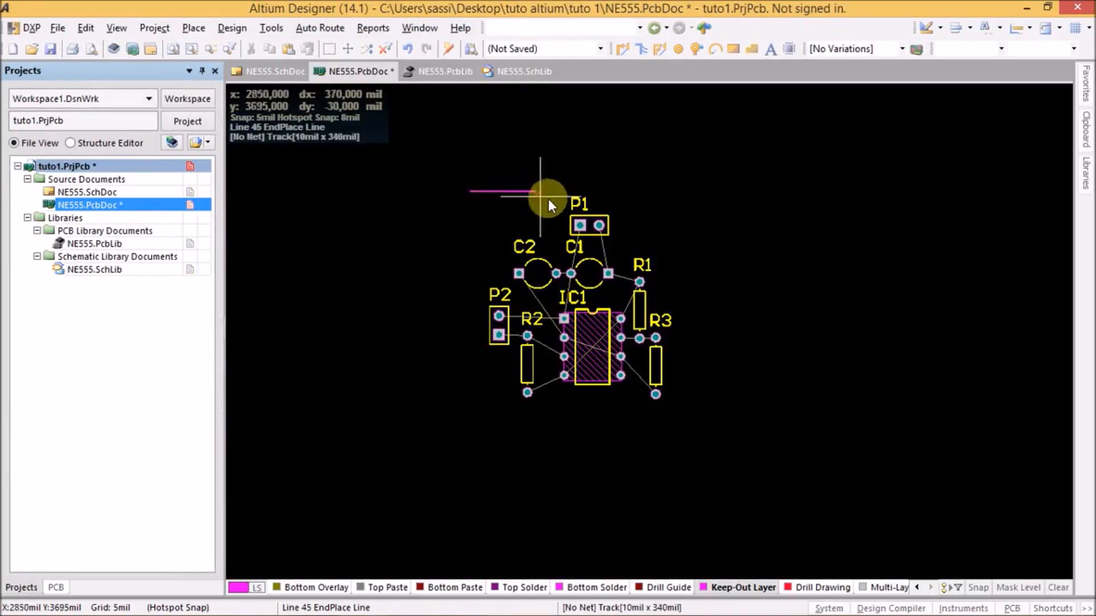
pyautogui.click(679, 212)
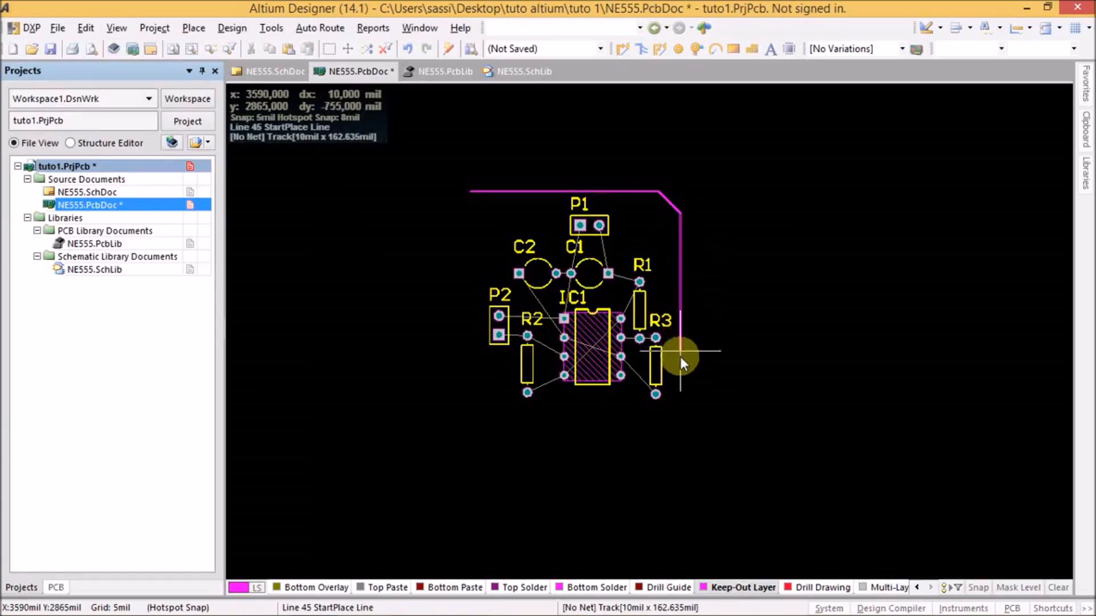
pyautogui.click(679, 394)
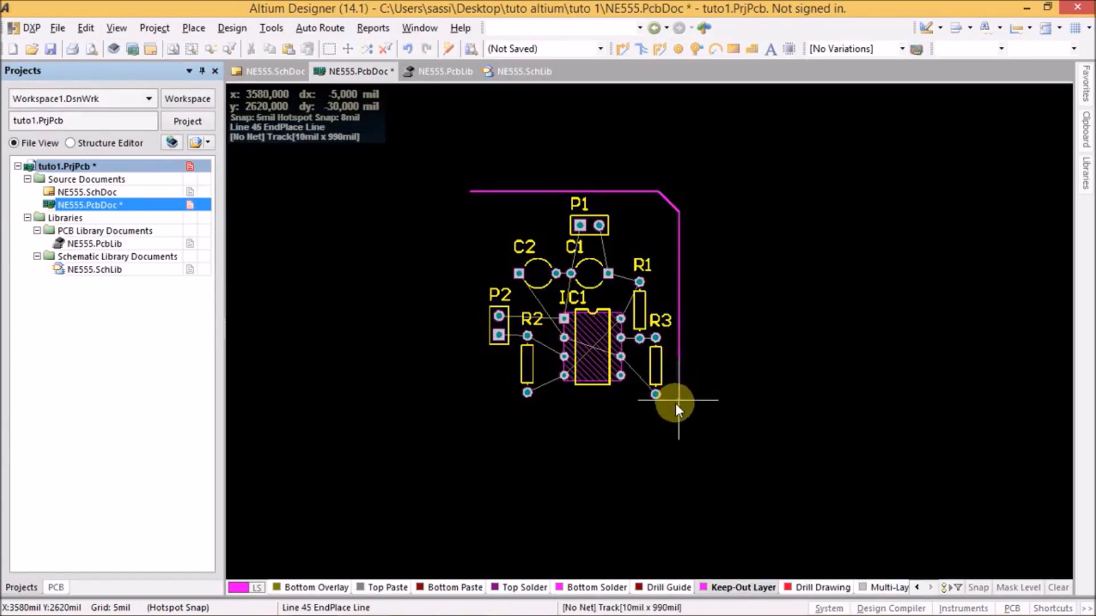
pyautogui.click(667, 411)
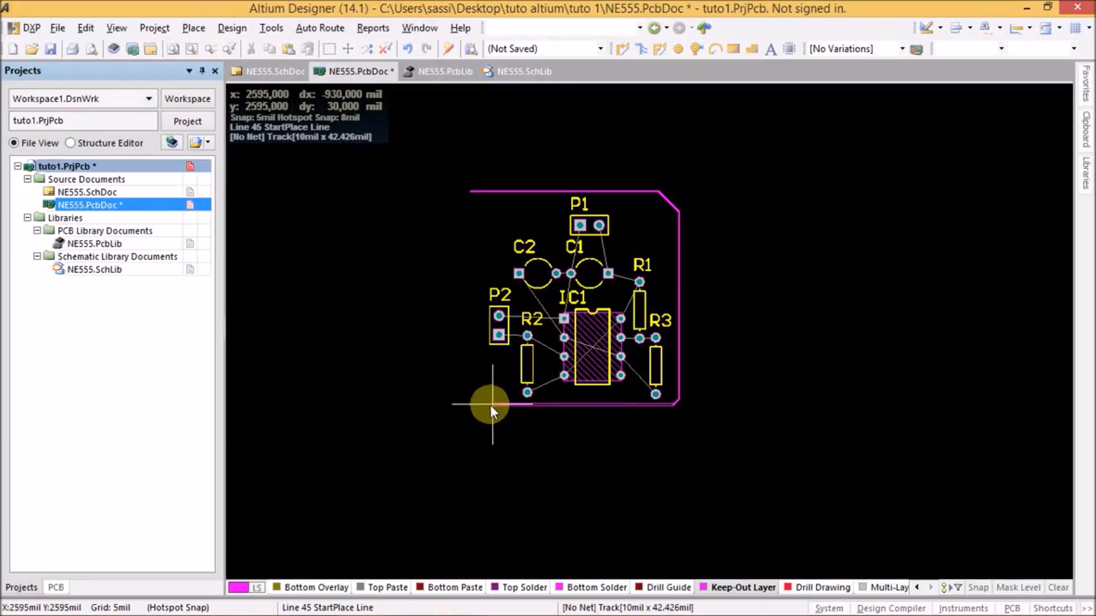
# - Continue the keep-out outline below the components, chamfer its lower-left corner, and close it up the left side to the upper line
pyautogui.click(487, 406)
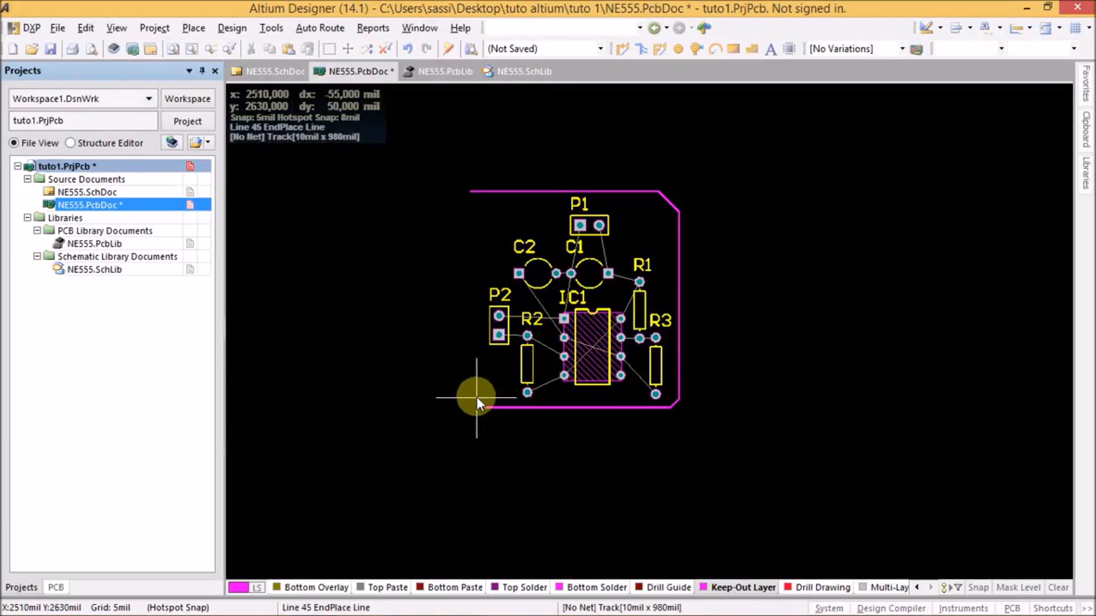
pyautogui.click(475, 396)
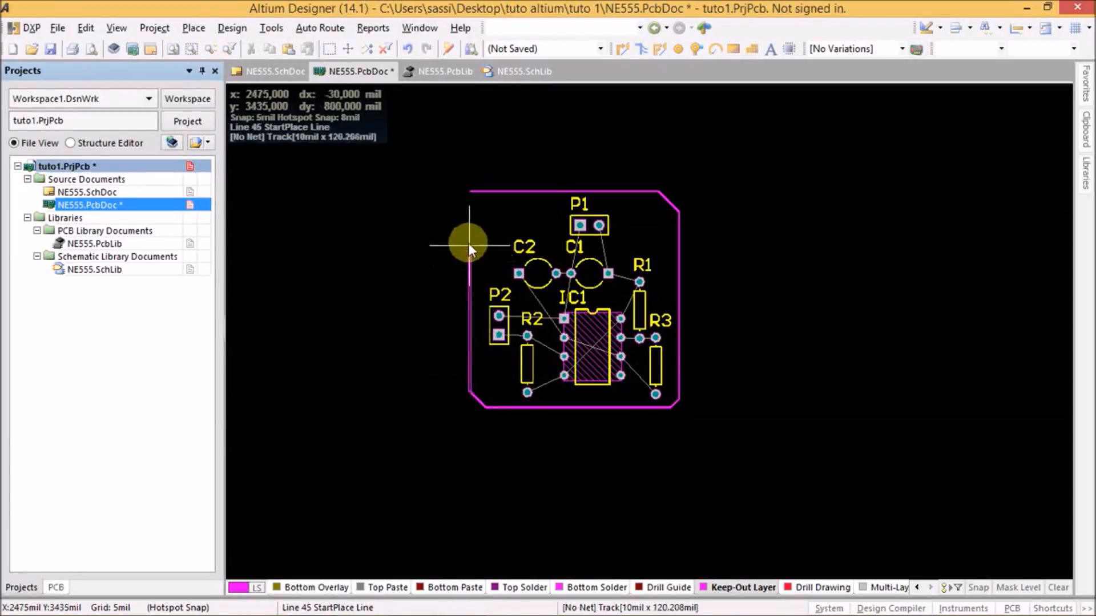
pyautogui.keyDown('ctrl'); pyautogui.scroll(1, 465, 222); pyautogui.keyUp('ctrl')
pyautogui.keyDown('ctrl'); pyautogui.scroll(4, 465, 223); pyautogui.keyUp('ctrl')
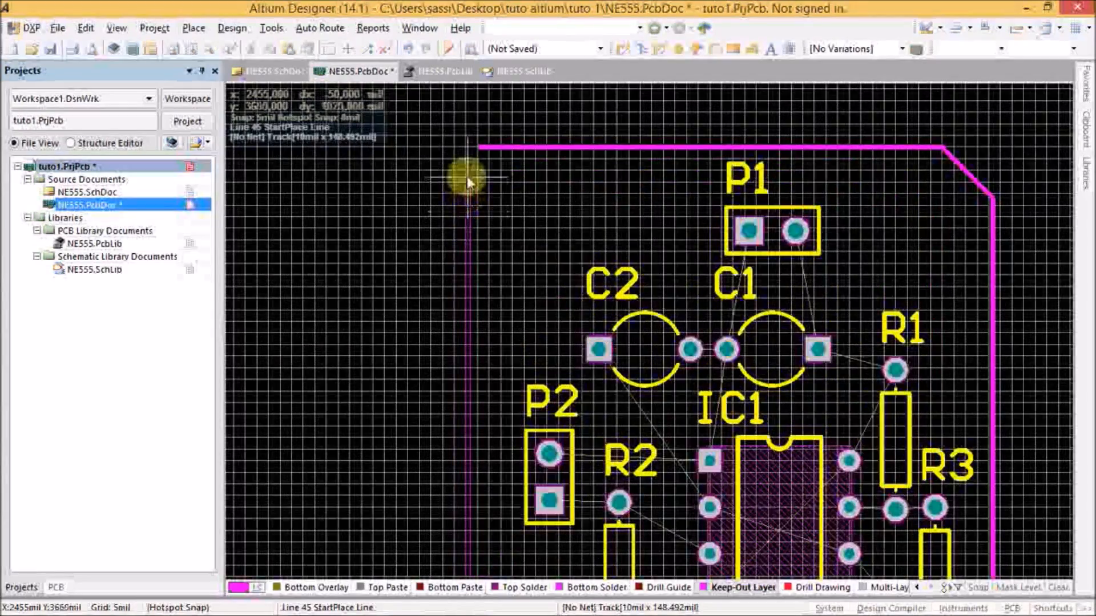
pyautogui.keyDown('ctrl'); pyautogui.scroll(1, 461, 171); pyautogui.keyUp('ctrl')
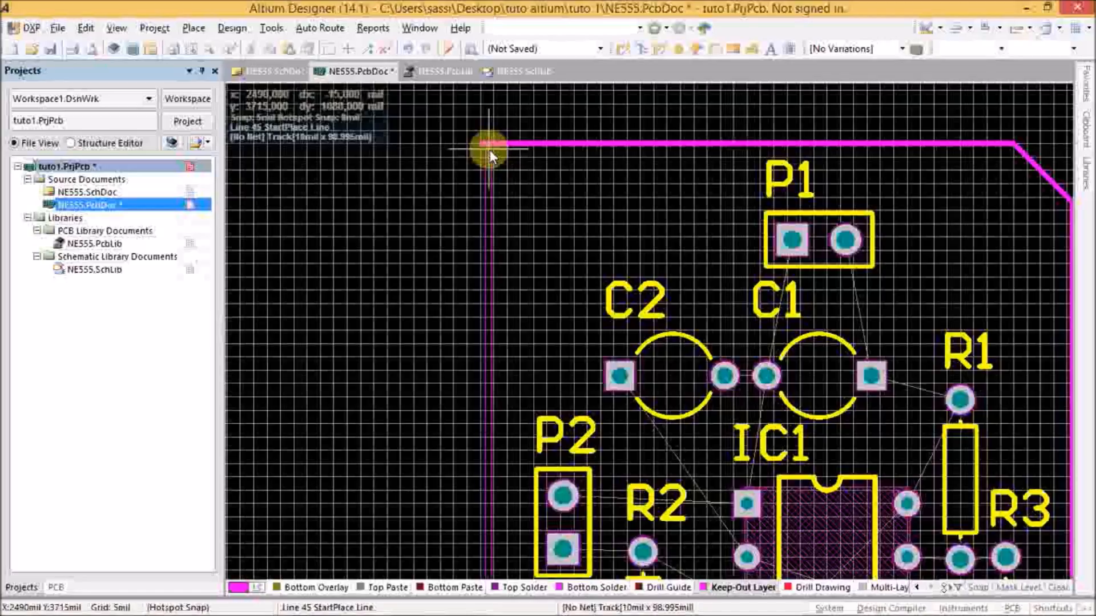
pyautogui.keyDown('ctrl'); pyautogui.scroll(1, 491, 150); pyautogui.keyUp('ctrl')
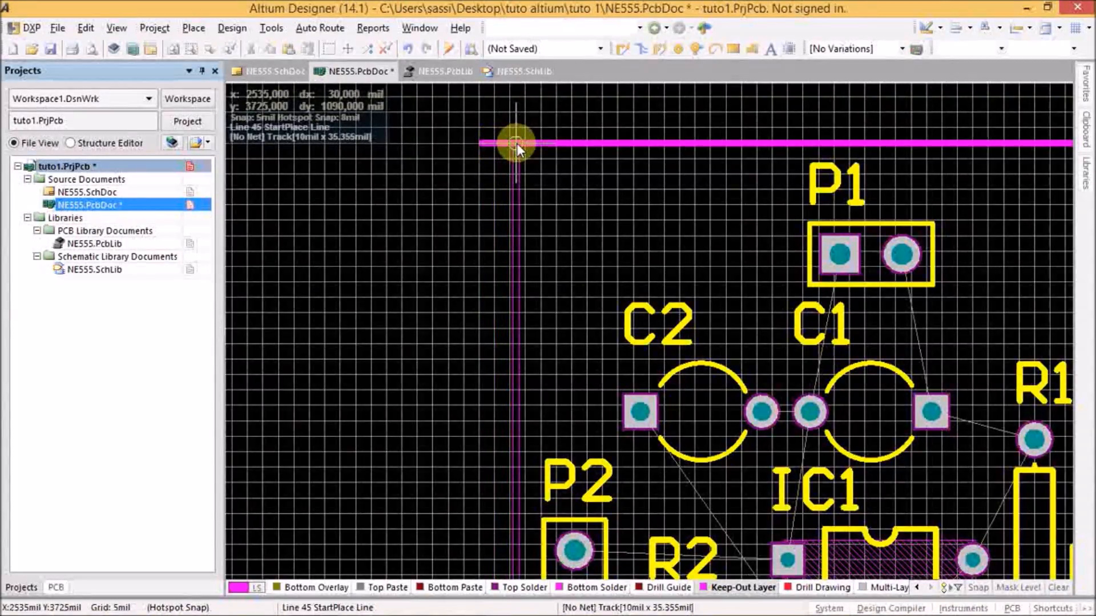
pyautogui.click(516, 142)
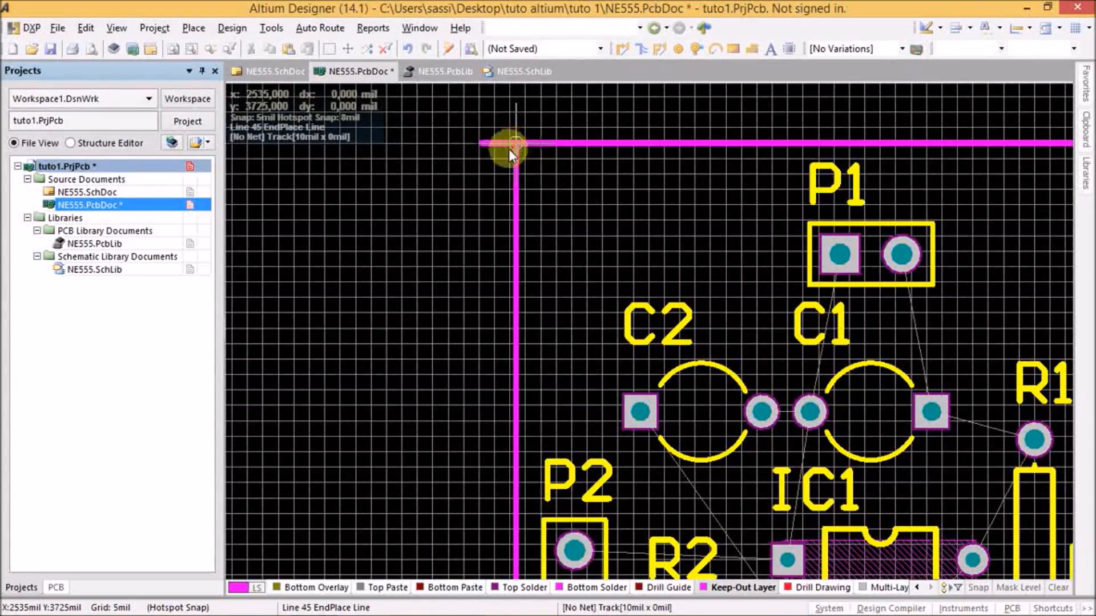
pyautogui.rightClick(474, 186)
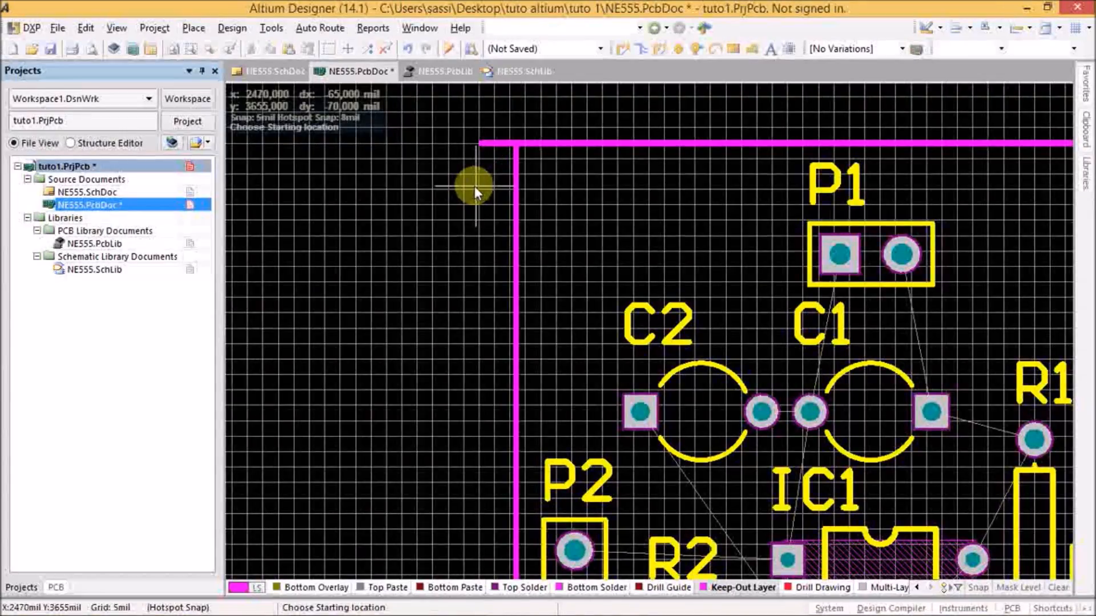
pyautogui.rightClick(475, 188)
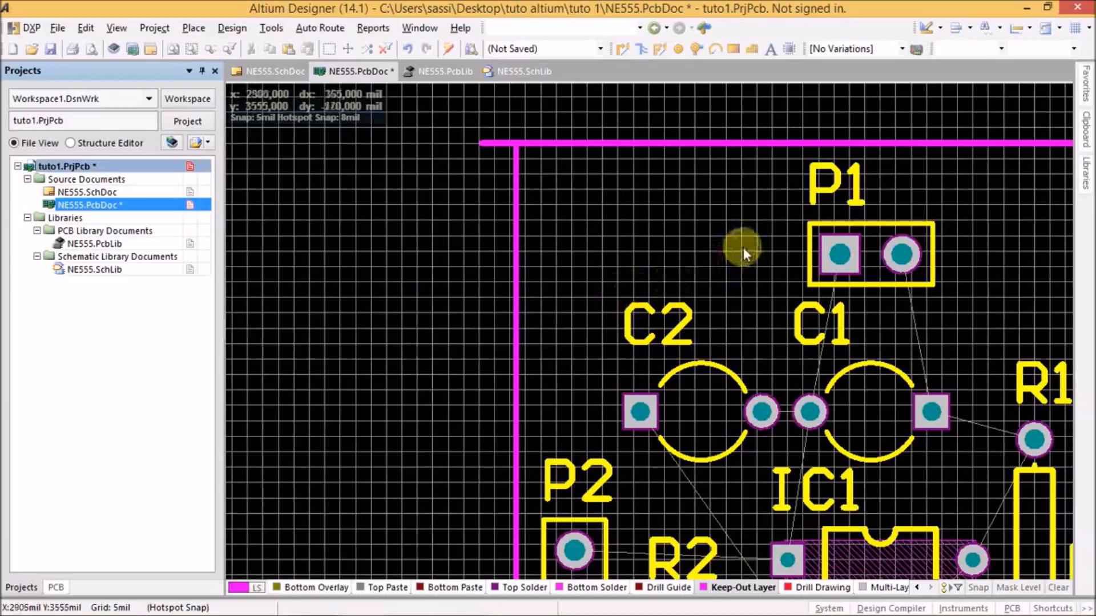
# - Shorten the upper keep-out line so its overhanging end meets the outline's left side in a clean corner
pyautogui.keyDown('ctrl'); pyautogui.scroll(-7, 743, 249); pyautogui.keyUp('ctrl')
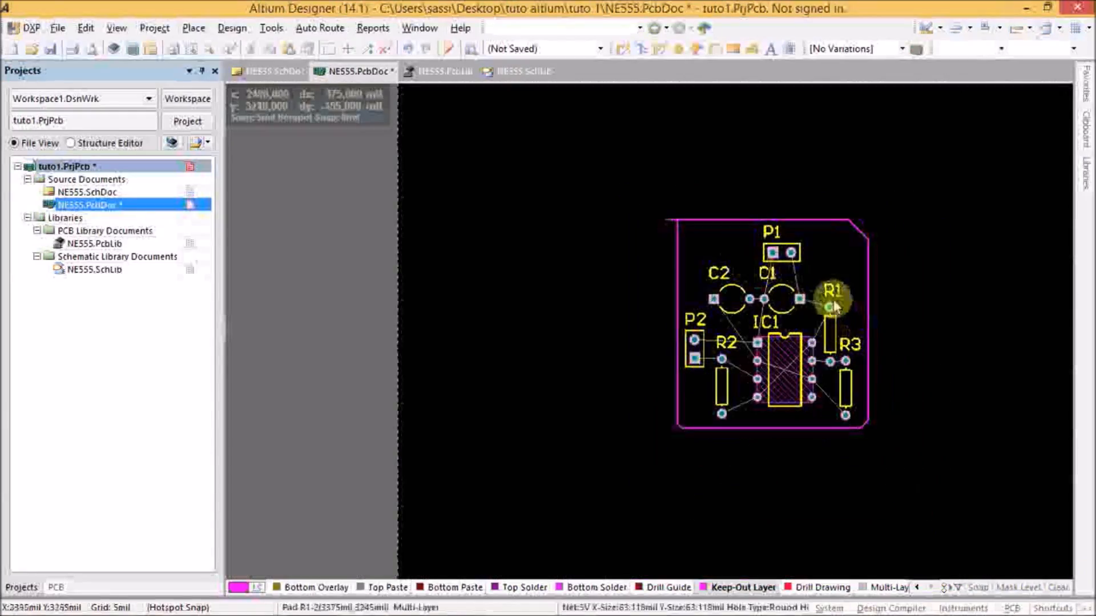
pyautogui.moveTo(831, 309); pyautogui.dragTo(720, 305, button='right')
pyautogui.keyDown('ctrl'); pyautogui.scroll(3, 675, 307); pyautogui.keyUp('ctrl')
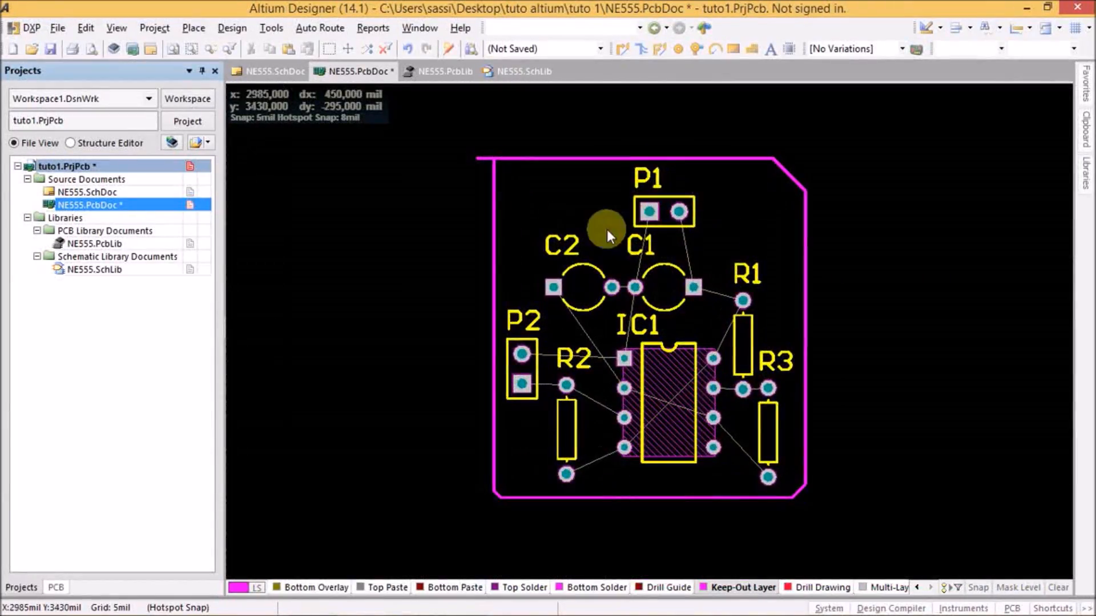
pyautogui.click(173, 46)
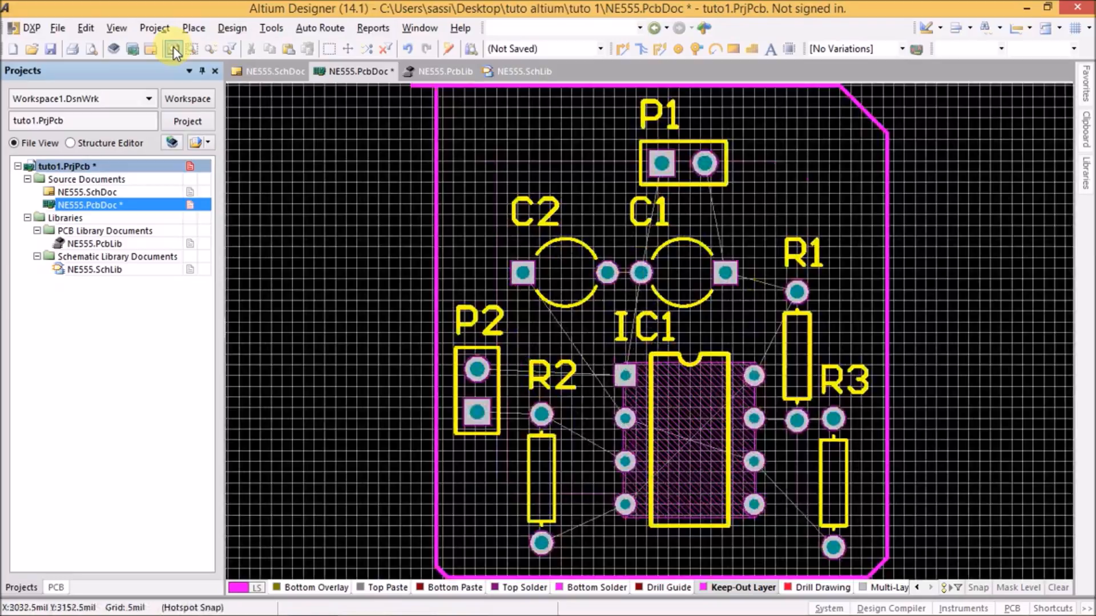
pyautogui.click(421, 84)
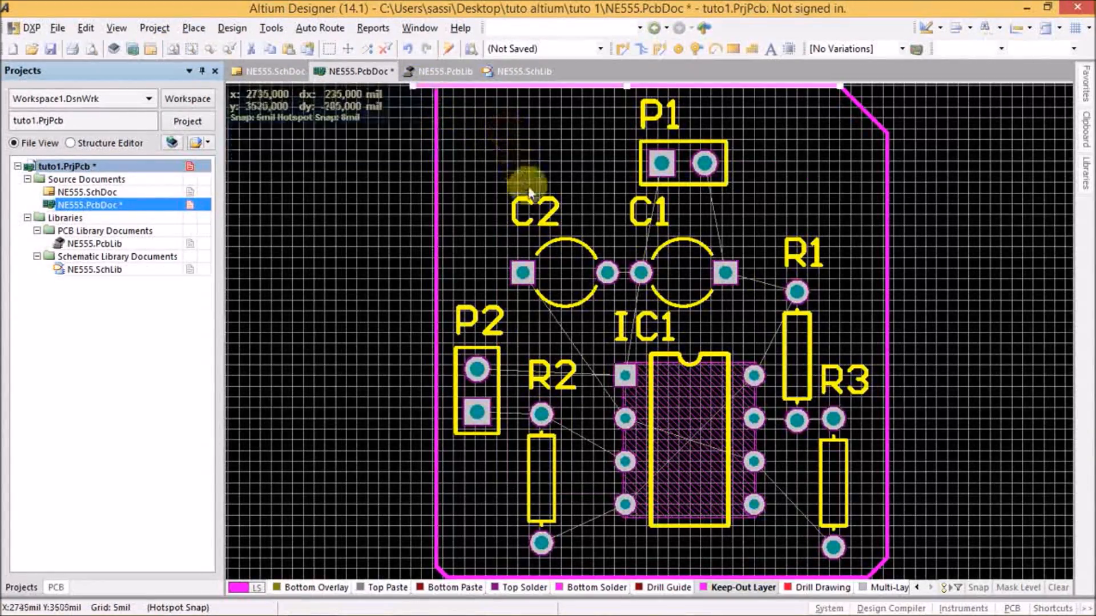
pyautogui.moveTo(502, 137); pyautogui.dragTo(550, 203, button='right')
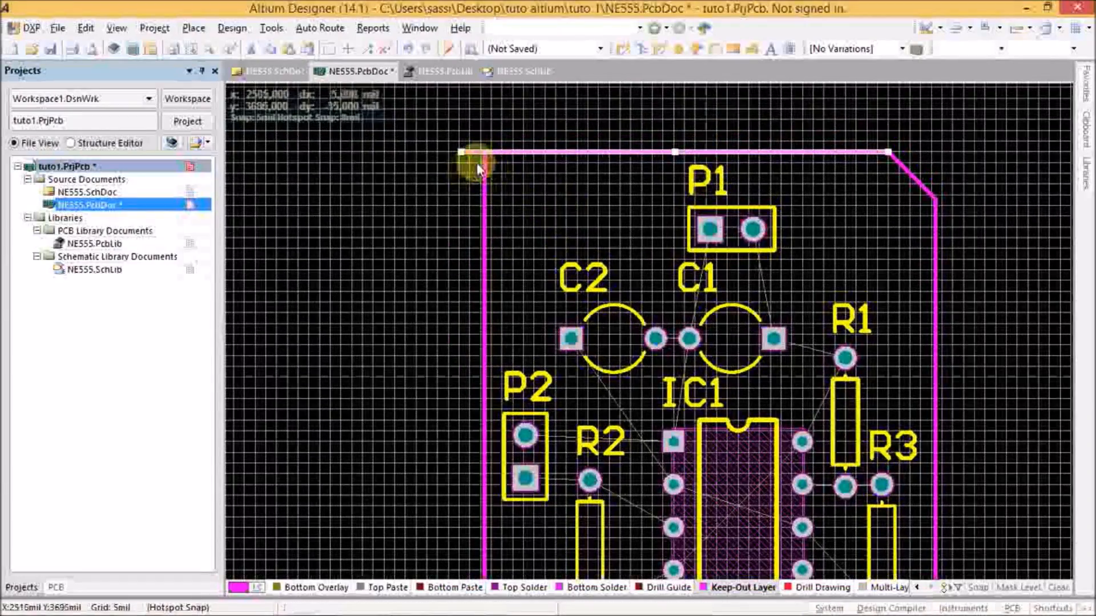
pyautogui.keyDown('ctrl'); pyautogui.scroll(3, 482, 159); pyautogui.keyUp('ctrl')
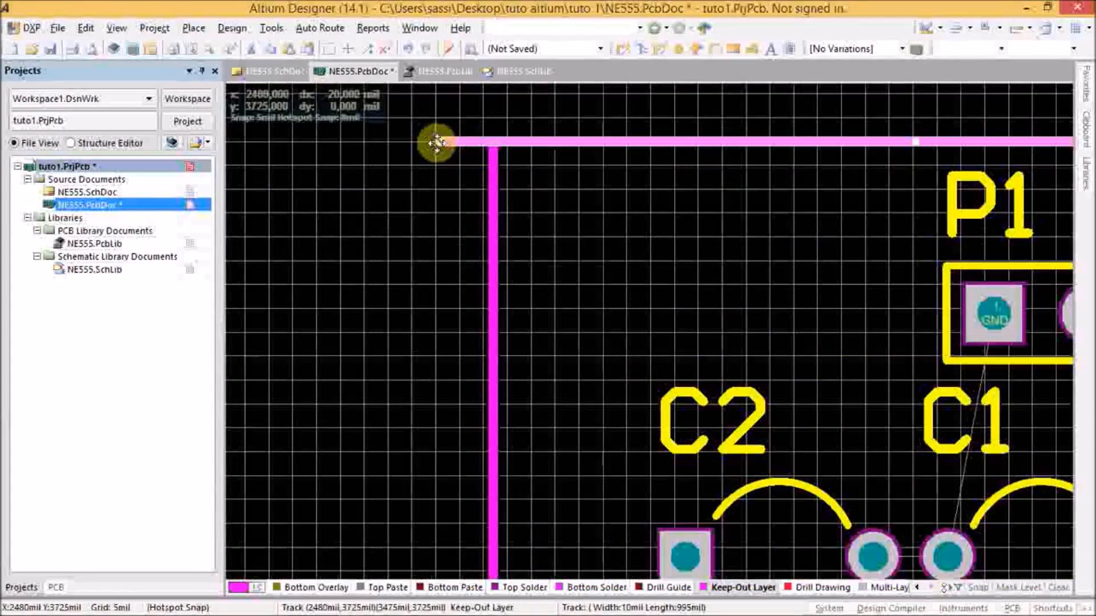
pyautogui.moveTo(439, 142); pyautogui.dragTo(489, 144)
pyautogui.click(600, 204)
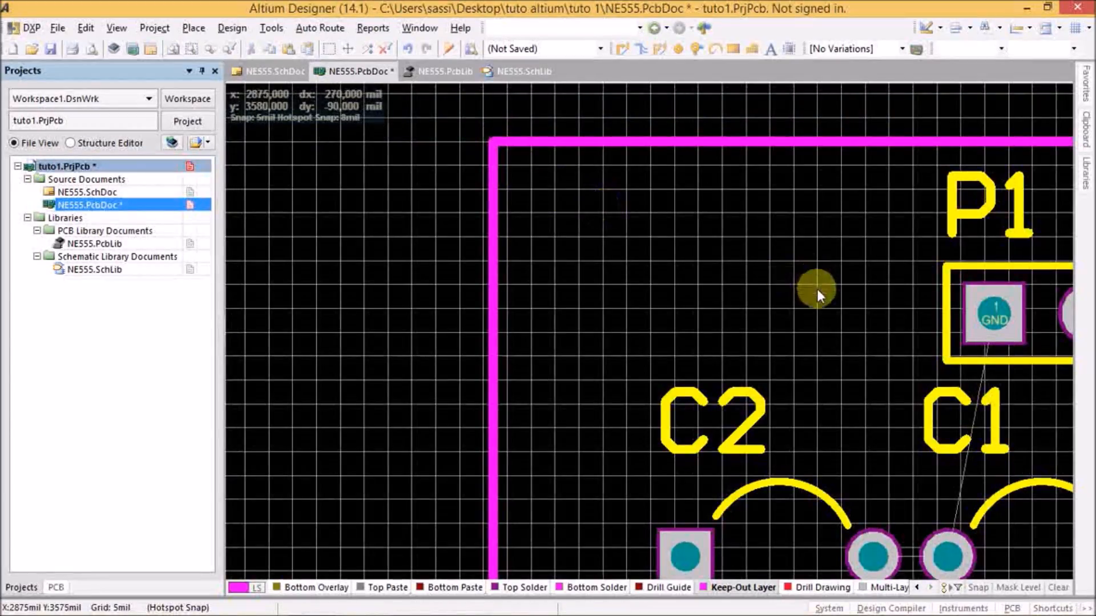
# - Move the upper-right chamfer segment of the keep-out outline outward to make that corner square
pyautogui.keyDown('ctrl'); pyautogui.scroll(-3, 817, 279); pyautogui.keyUp('ctrl')
pyautogui.moveTo(848, 262); pyautogui.dragTo(838, 197, button='right')
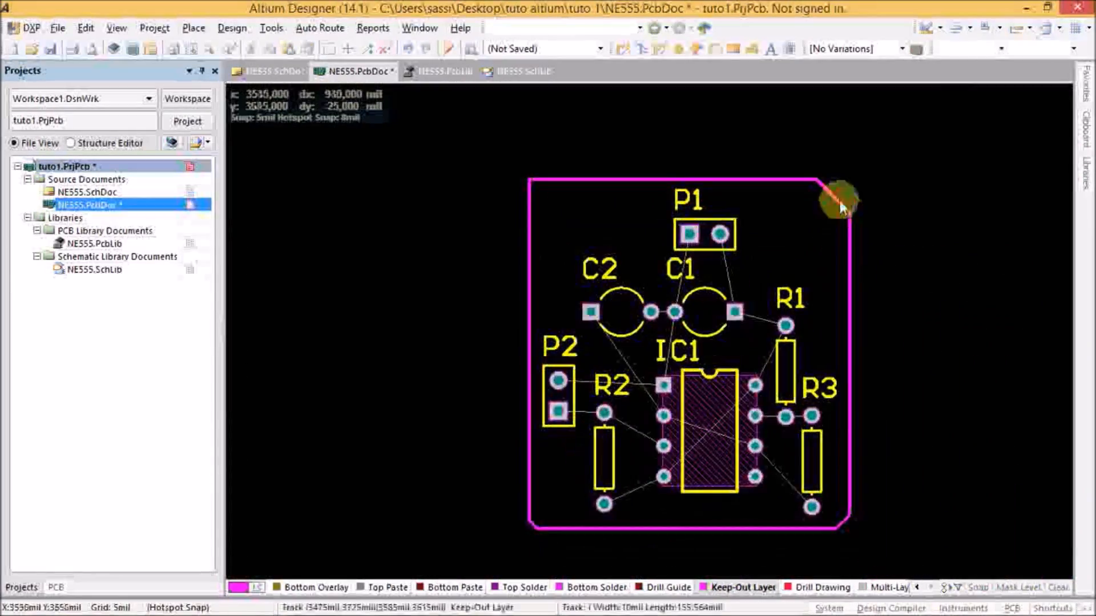
pyautogui.click(837, 201)
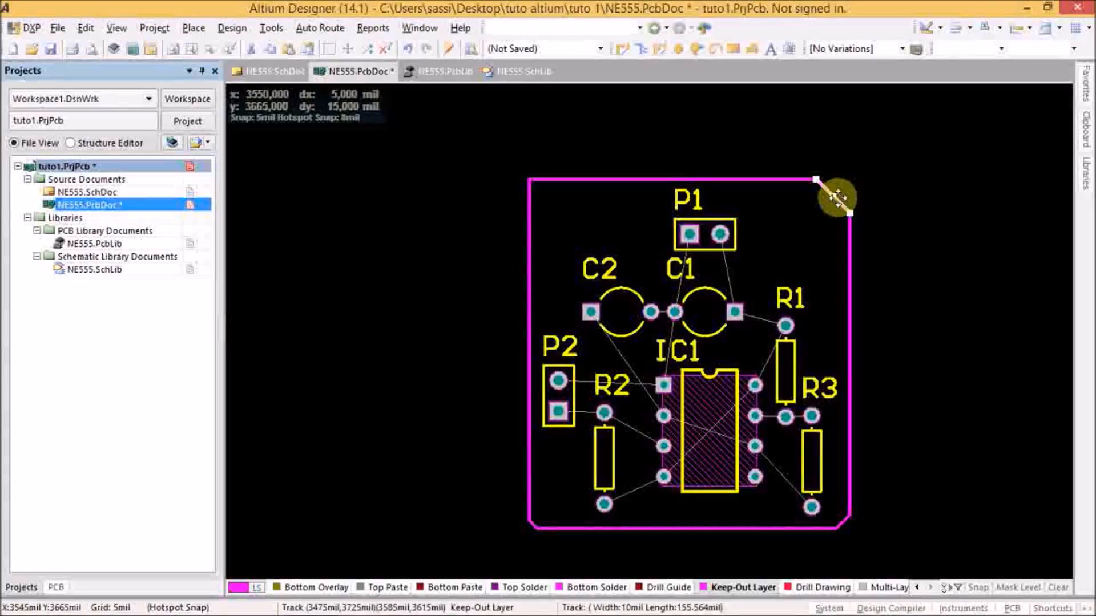
pyautogui.moveTo(837, 201); pyautogui.dragTo(859, 181)
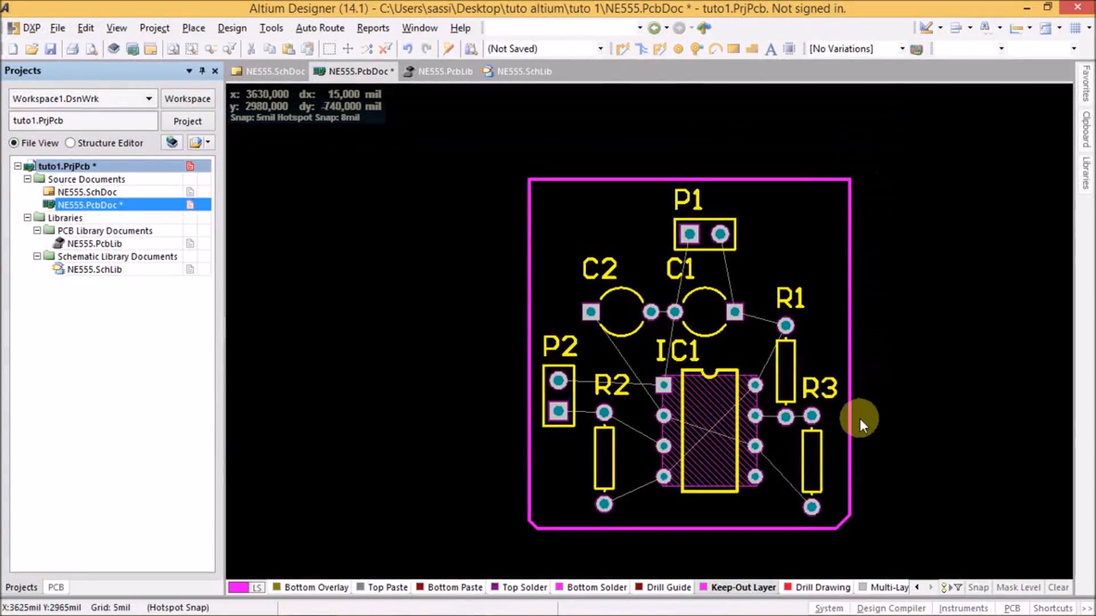
# - Square off the lower-right and lower-left corners of the keep-out outline by pulling their chamfer segments outward
pyautogui.click(847, 519)
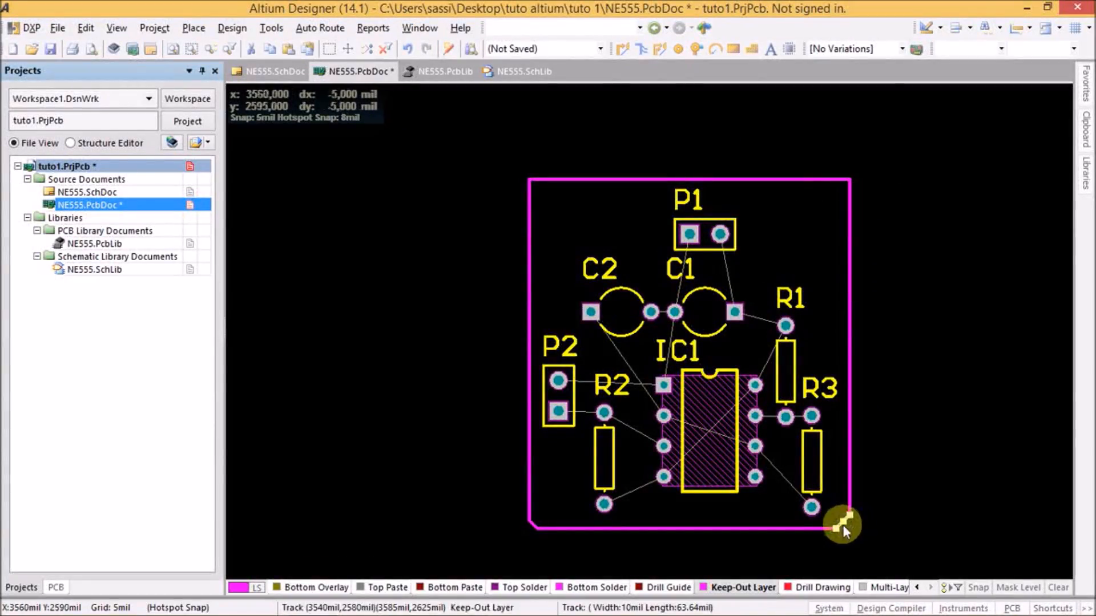
pyautogui.keyDown('ctrl'); pyautogui.scroll(5, 847, 522); pyautogui.keyUp('ctrl')
pyautogui.moveTo(831, 525); pyautogui.dragTo(848, 553)
pyautogui.moveTo(538, 471); pyautogui.dragTo(1039, 358, button='right')
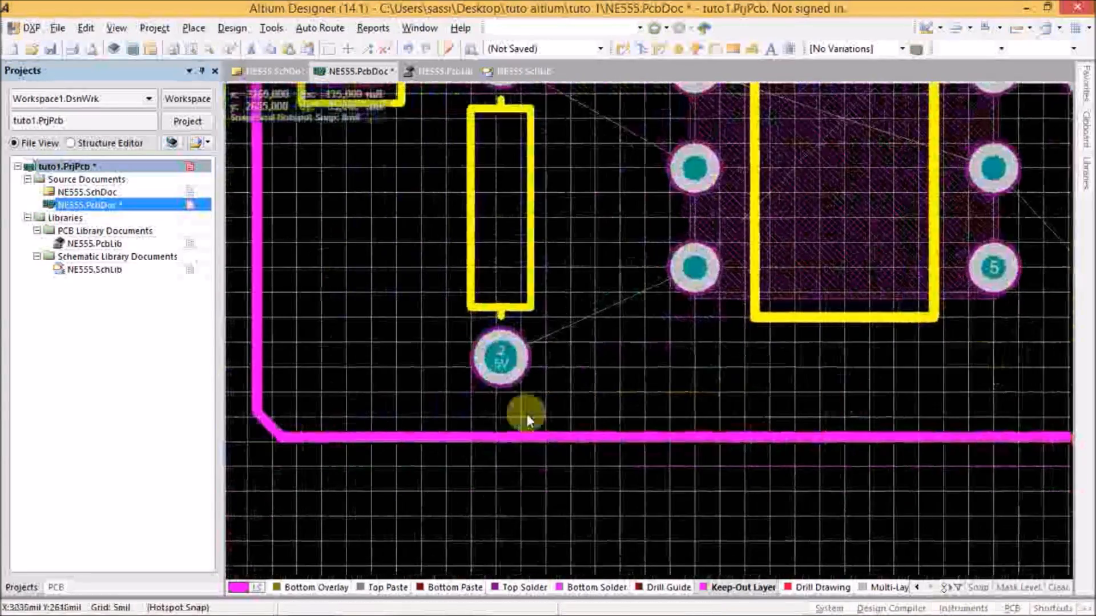
pyautogui.moveTo(271, 428); pyautogui.dragTo(245, 442)
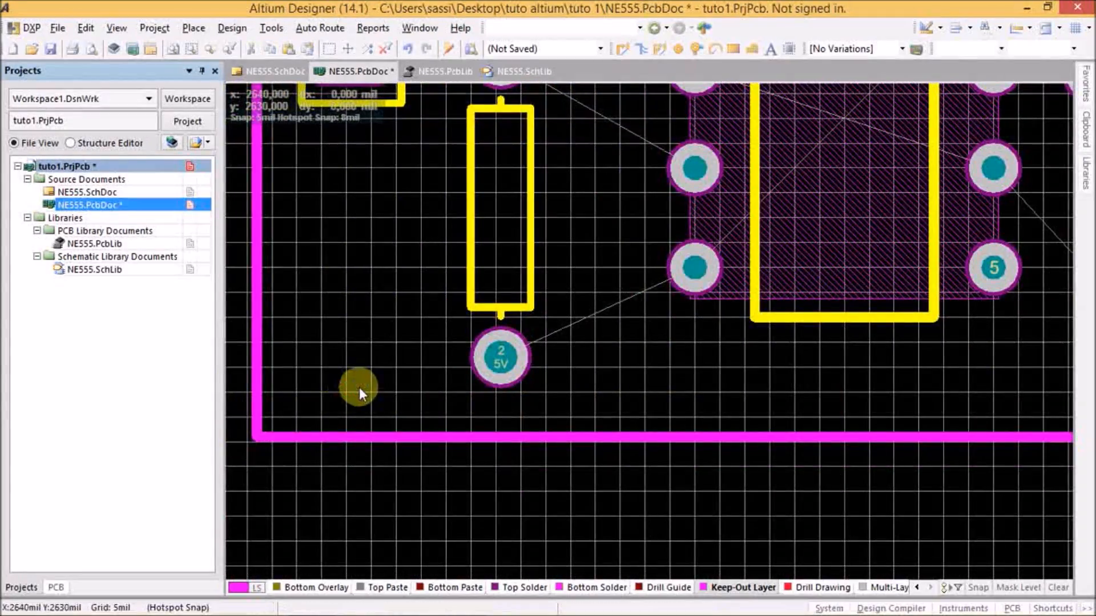
pyautogui.keyDown('ctrl'); pyautogui.scroll(-4, 378, 374); pyautogui.keyUp('ctrl')
pyautogui.scroll(3, 379, 295)
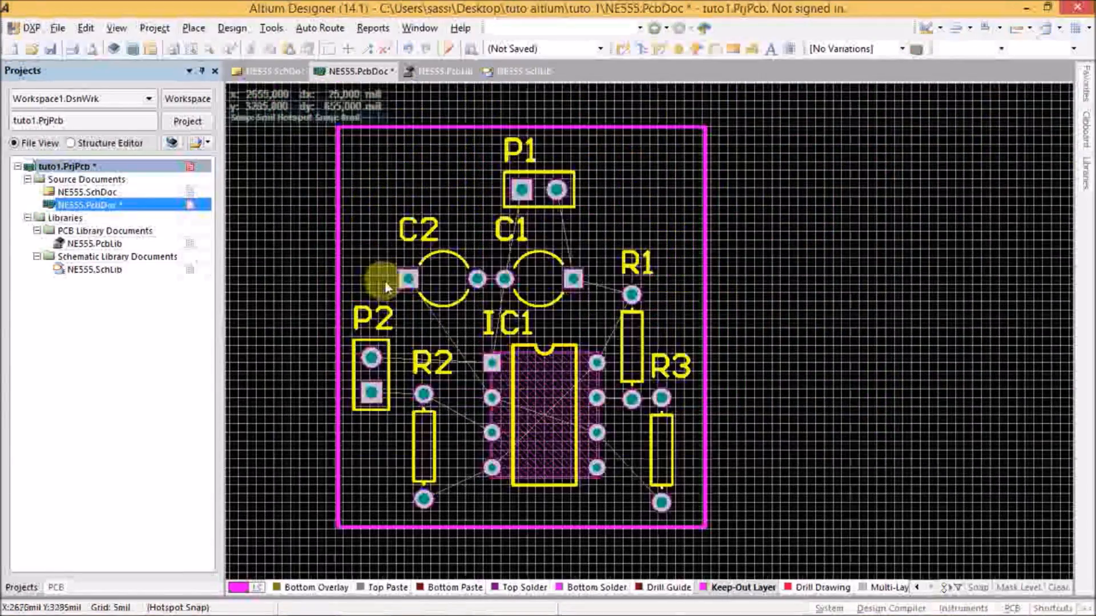
pyautogui.click(175, 49)
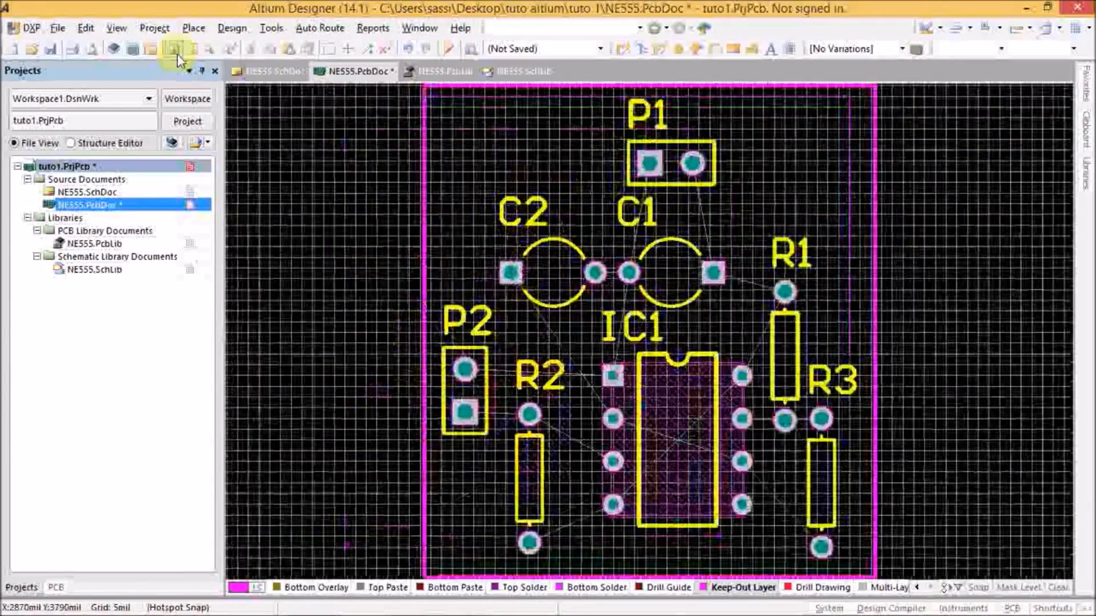
pyautogui.keyDown('ctrl'); pyautogui.scroll(-2, 330, 260); pyautogui.keyUp('ctrl')
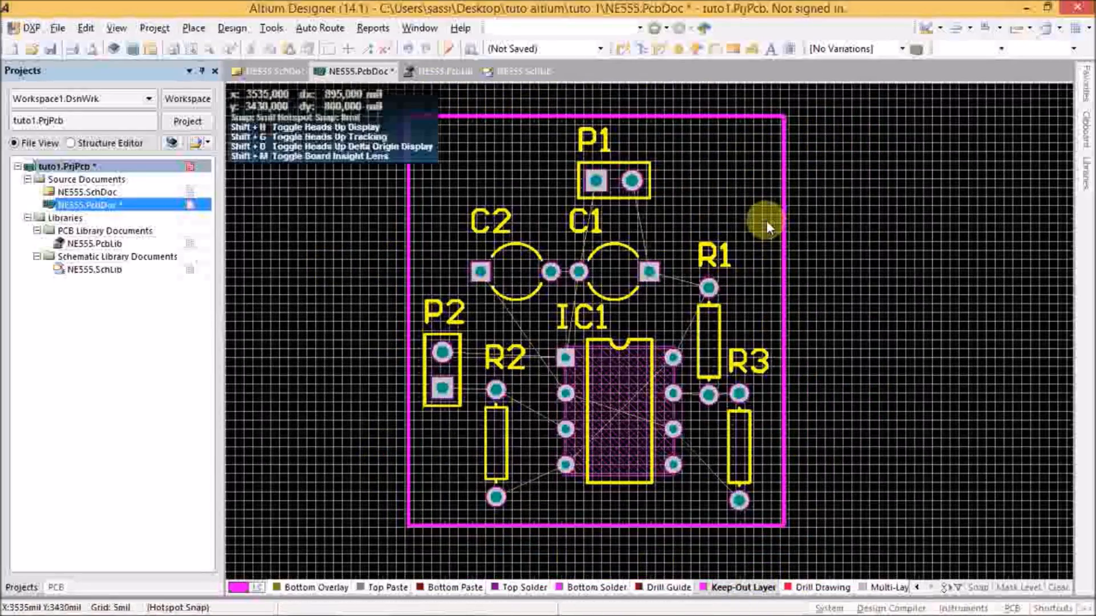
pyautogui.click(232, 29)
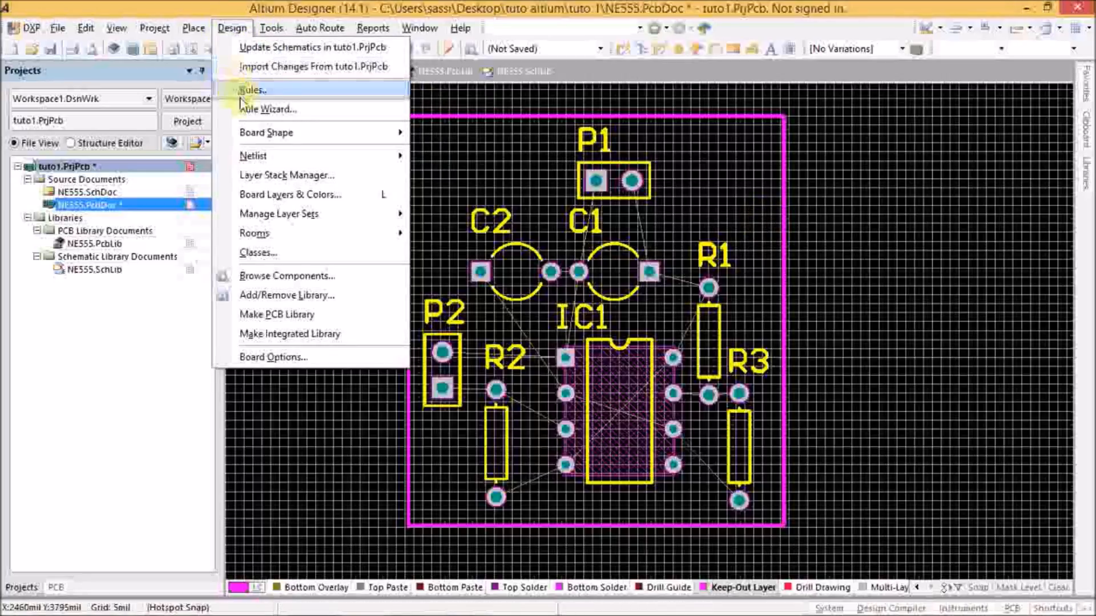
pyautogui.moveTo(238, 139)
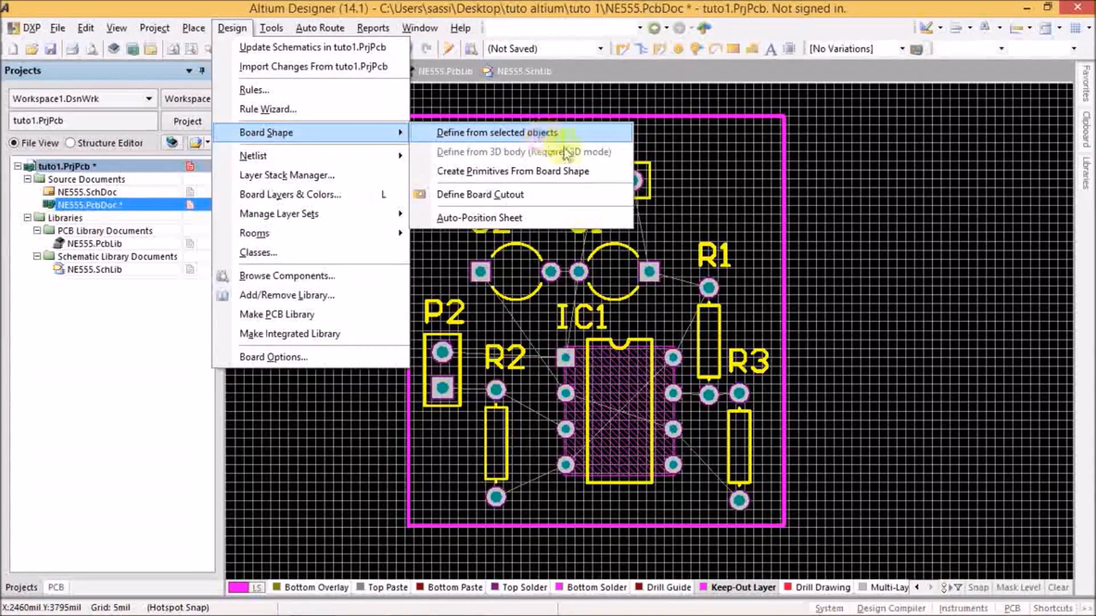
pyautogui.click(693, 147)
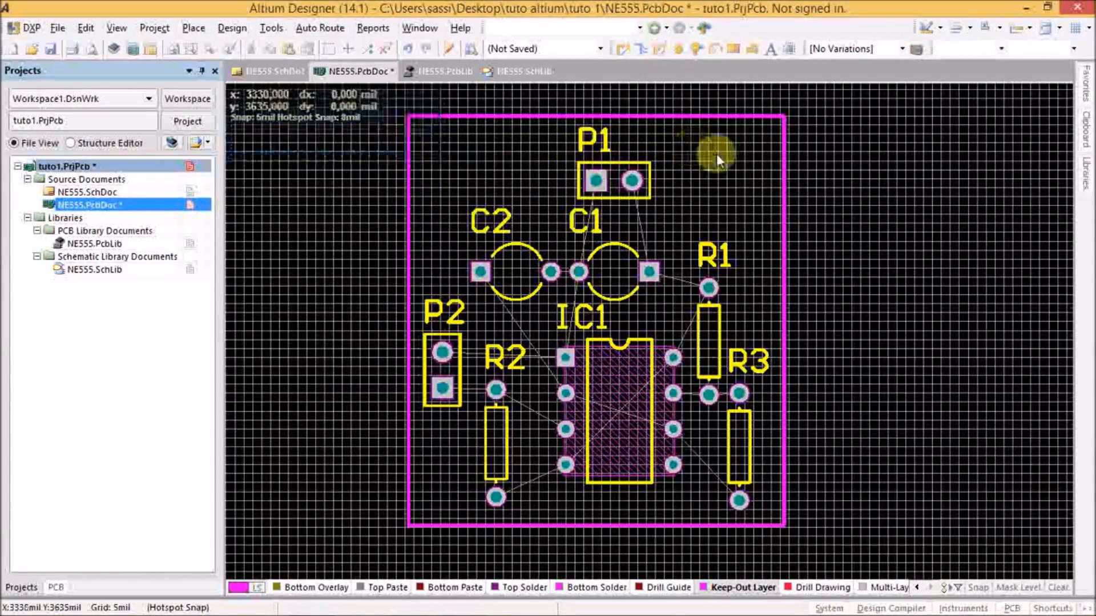
pyautogui.click(784, 212)
pyautogui.keyDown('shift'); pyautogui.click(733, 115); pyautogui.keyUp('shift')
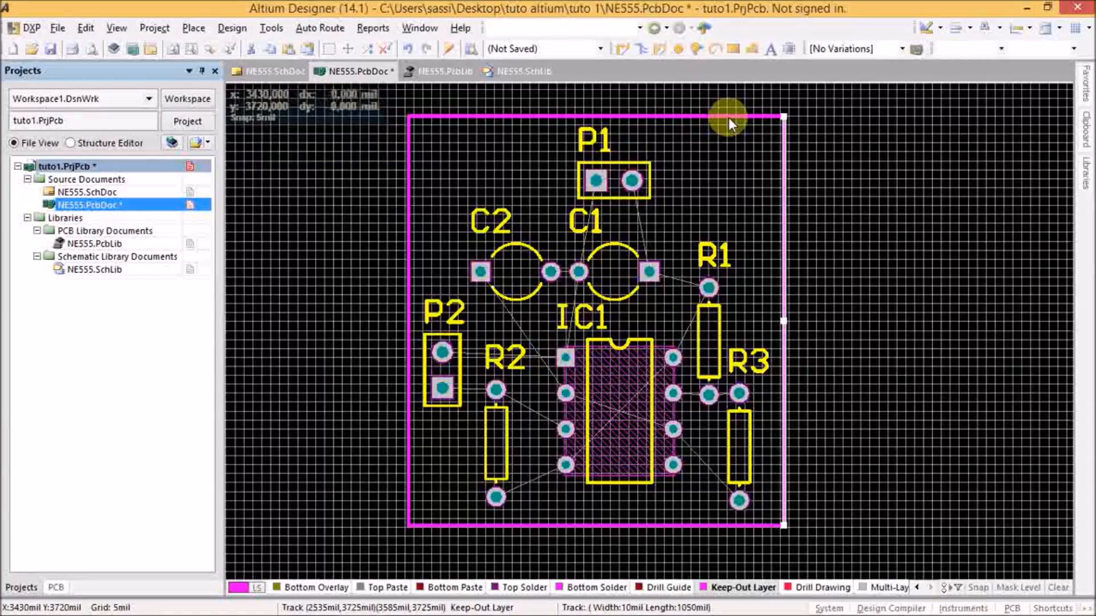
pyautogui.click(360, 155)
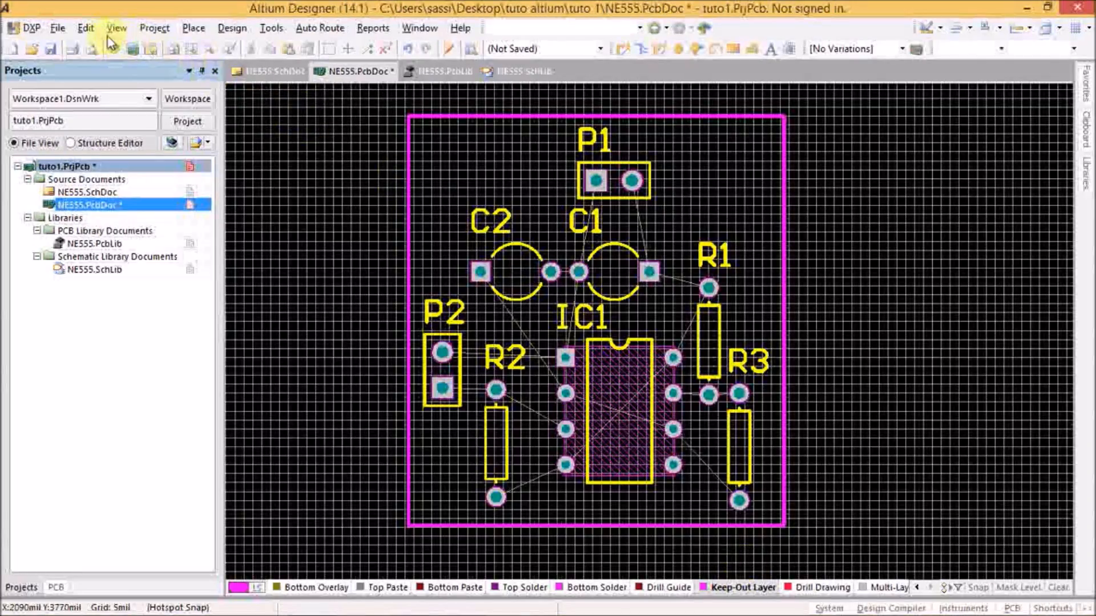
# - Select everything on the Keep-Out Layer and define the board shape from the selected objects
pyautogui.click(90, 32)
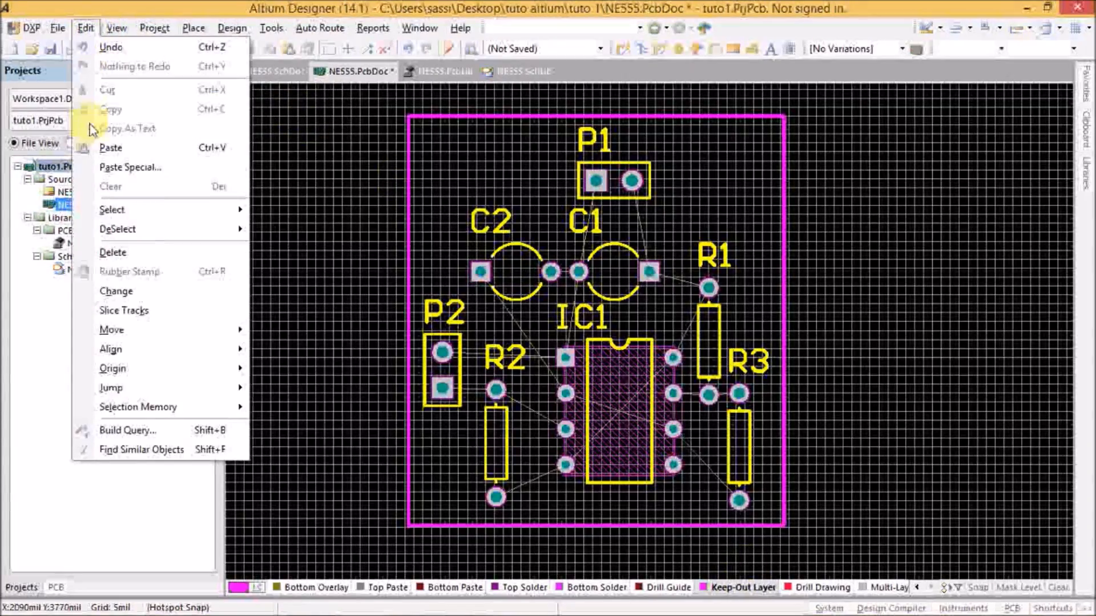
pyautogui.moveTo(114, 212)
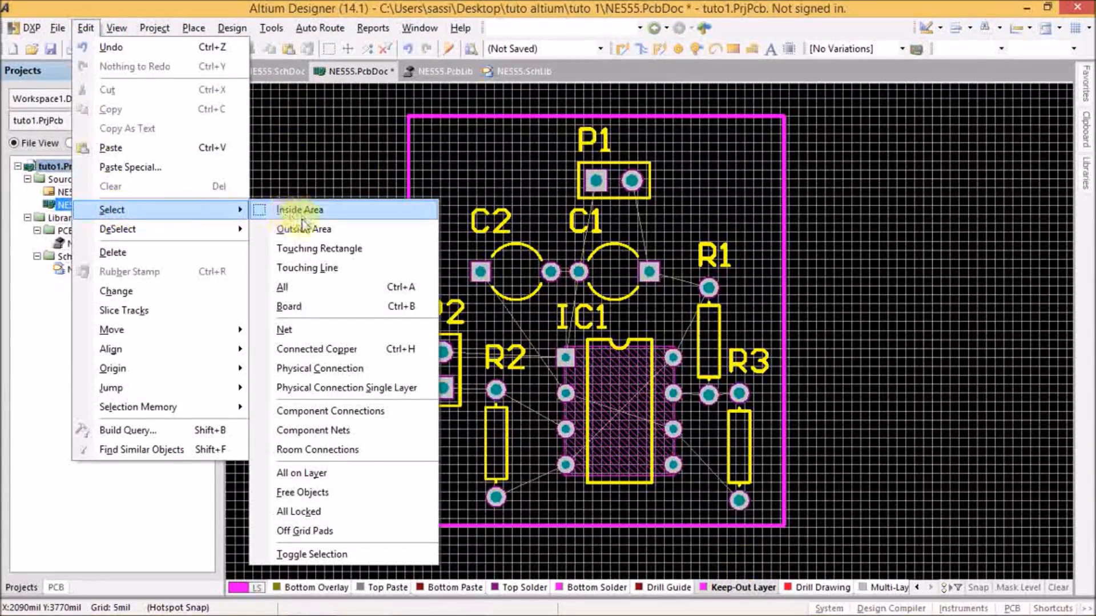
pyautogui.click(345, 473)
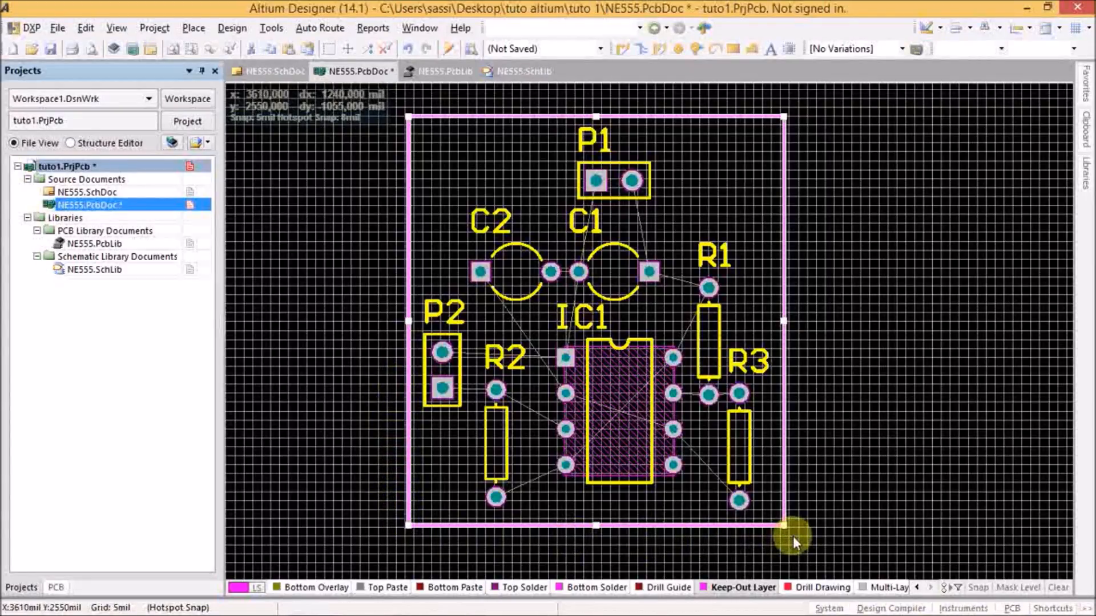
pyautogui.click(232, 27)
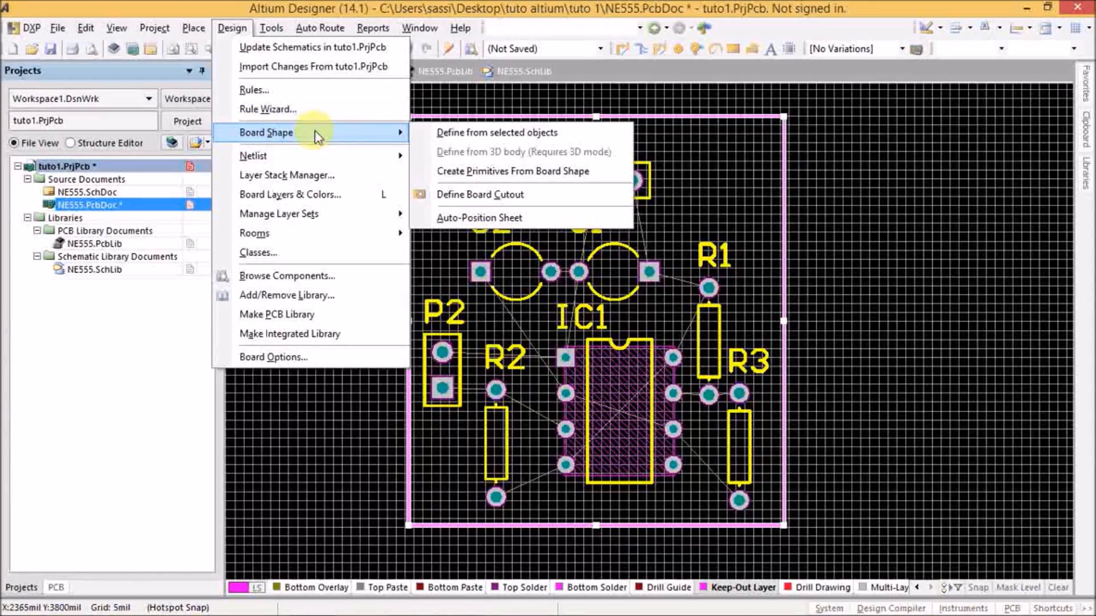
pyautogui.click(463, 132)
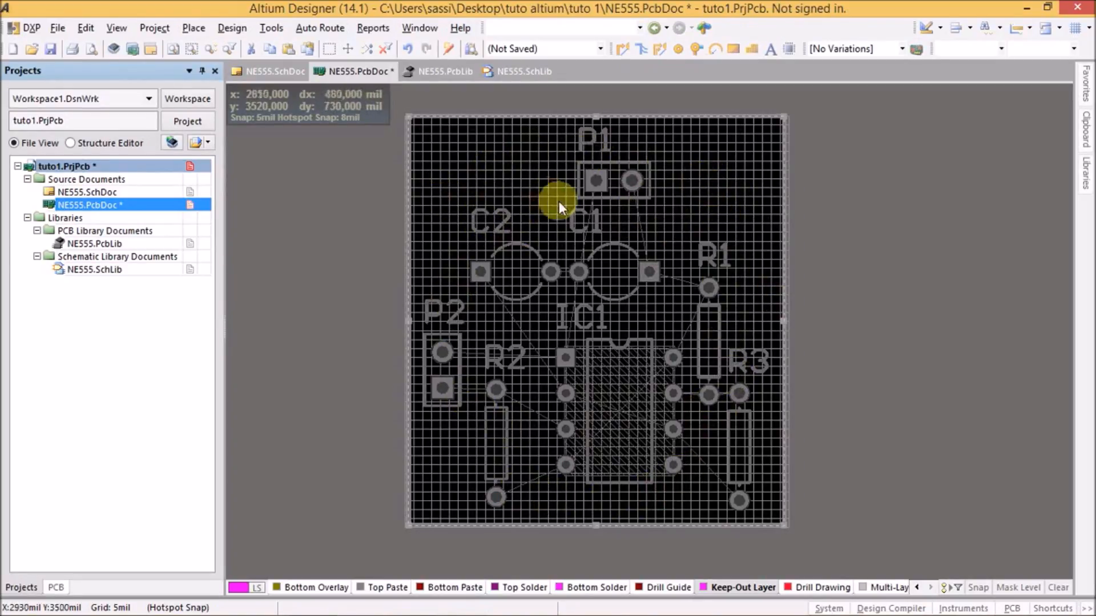
# - List the board's nets instead of its components, and clear the dimming and selection on the board
pyautogui.hotkey('shift', 'h')
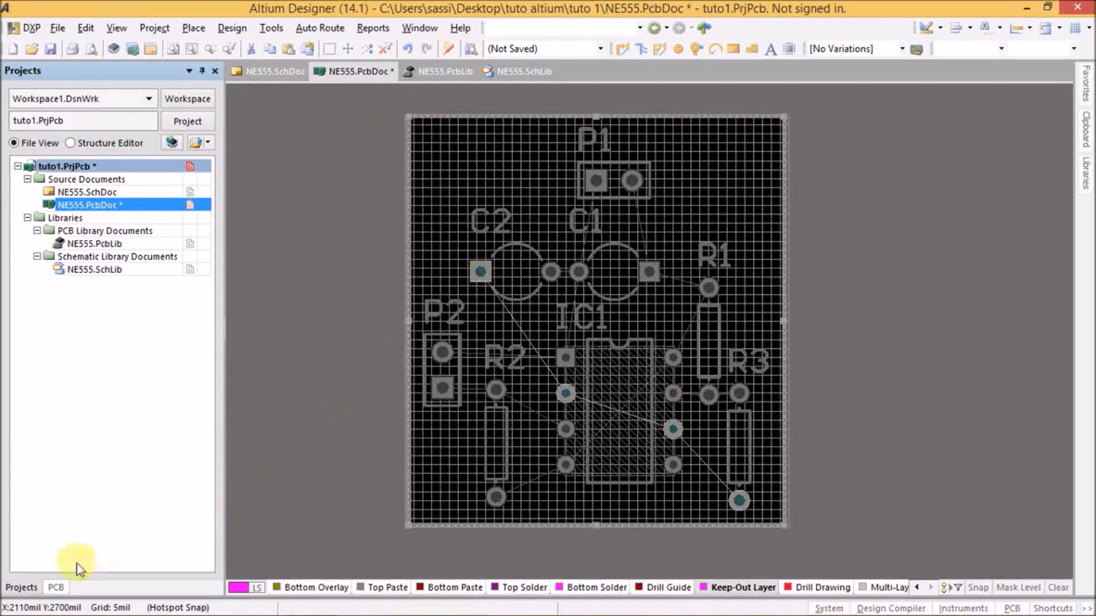
pyautogui.click(56, 587)
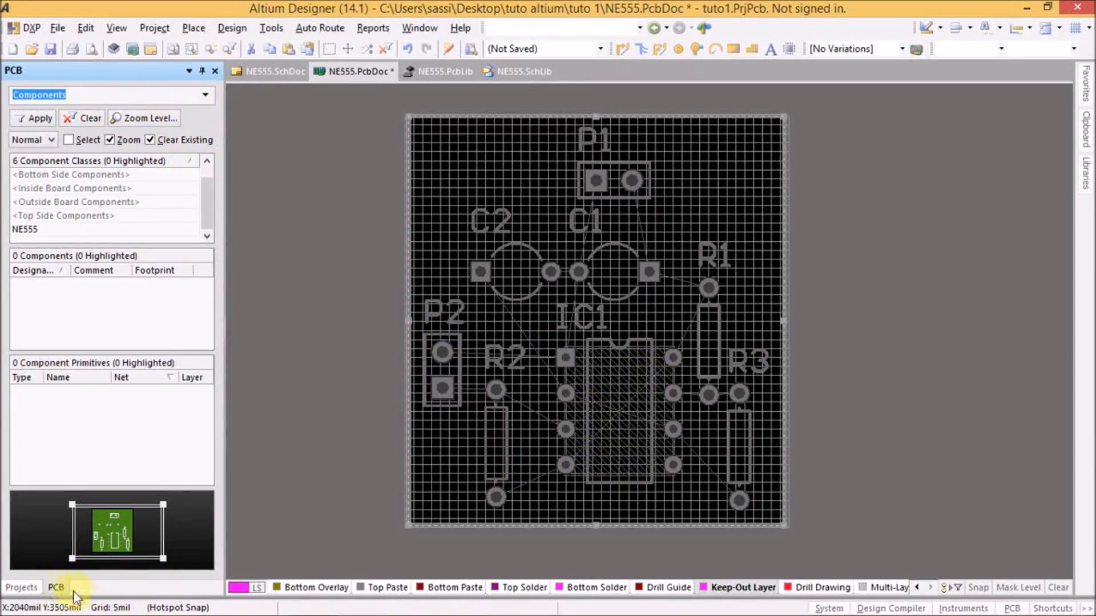
pyautogui.click(205, 94)
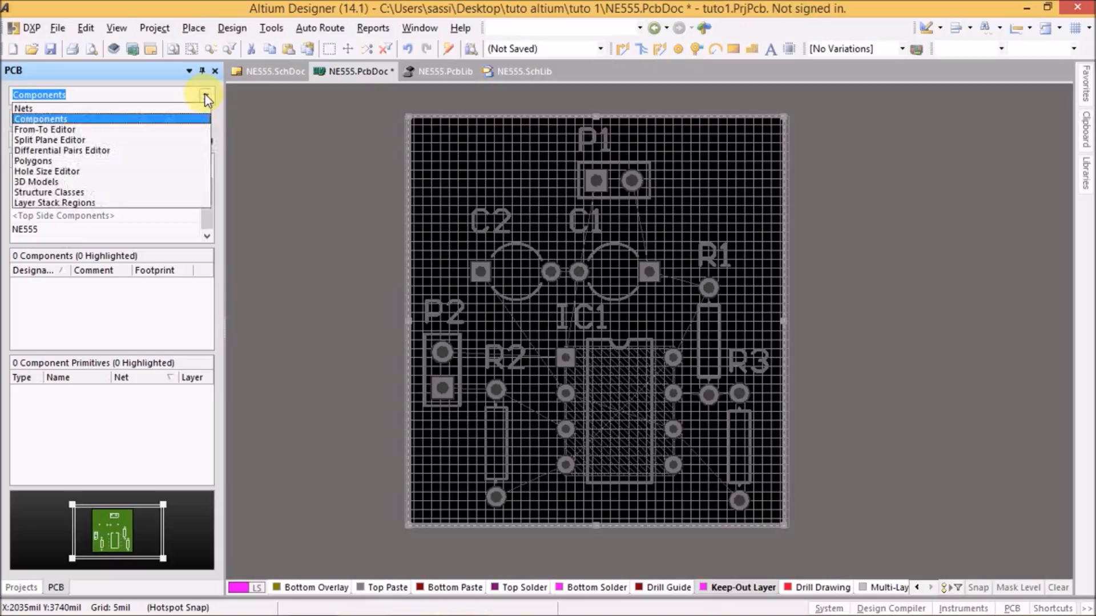
pyautogui.click(166, 109)
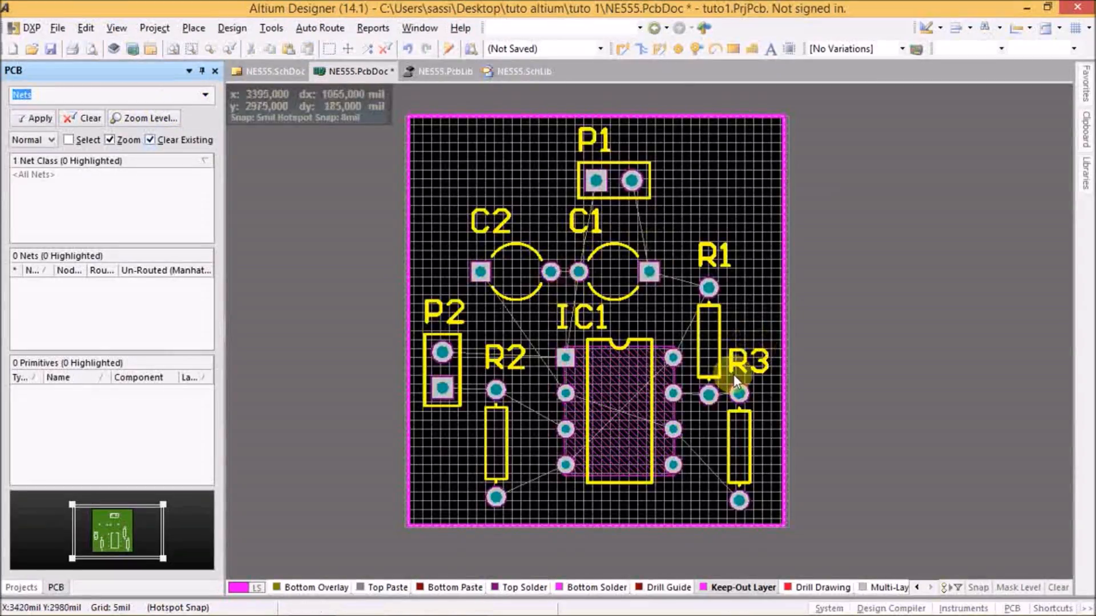
pyautogui.click(836, 260)
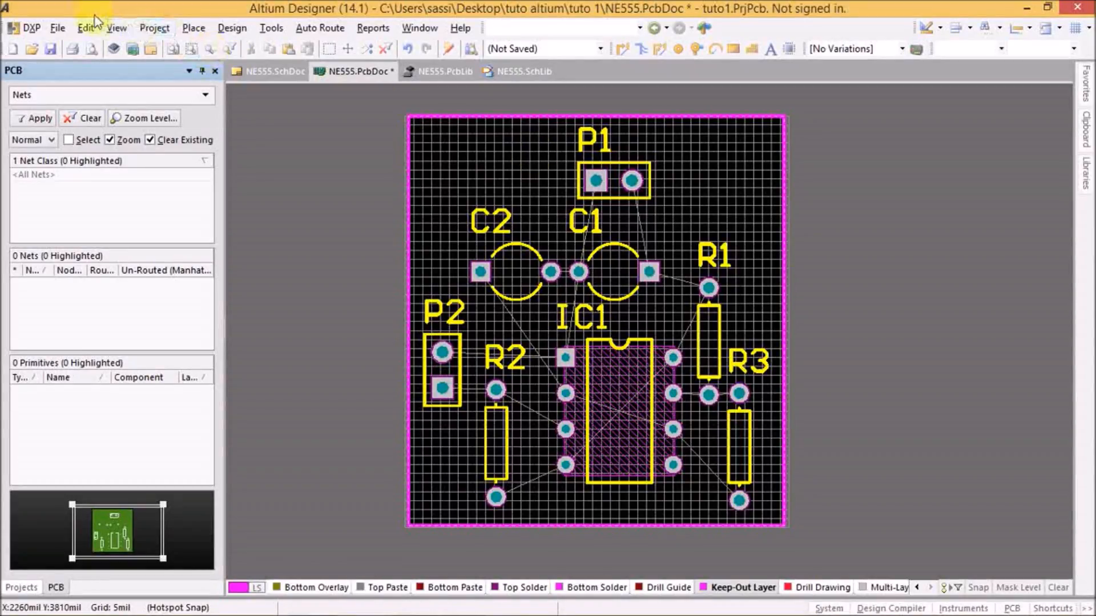
# - Examine the board in 3D Layout Mode, then return to 2D Layout Mode
pyautogui.click(115, 26)
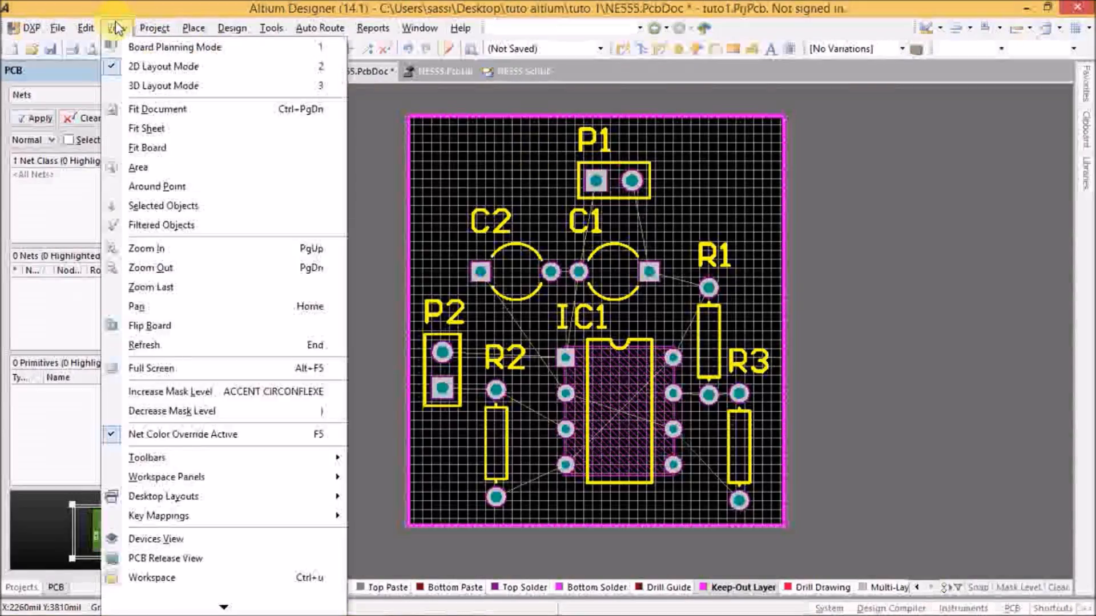
pyautogui.click(132, 85)
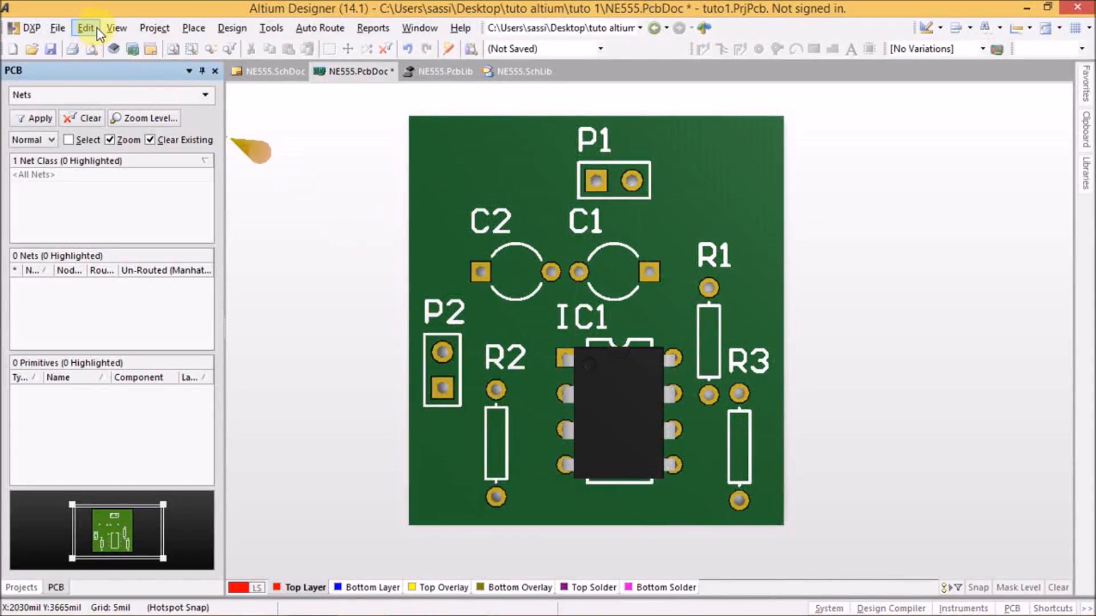
pyautogui.click(116, 28)
pyautogui.click(143, 67)
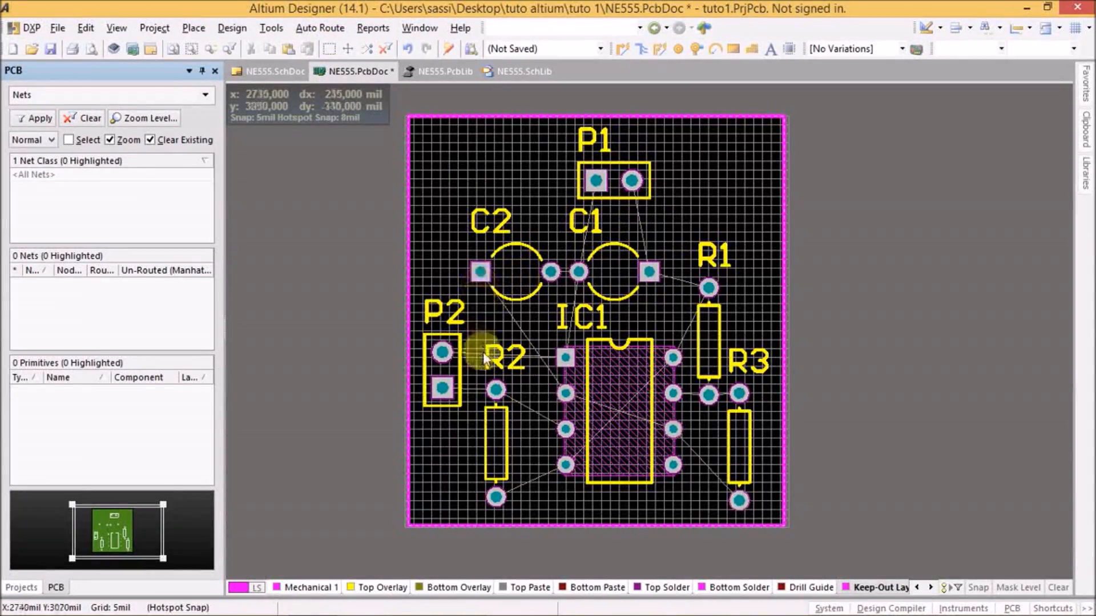
pyautogui.click(324, 28)
pyautogui.click(324, 28)
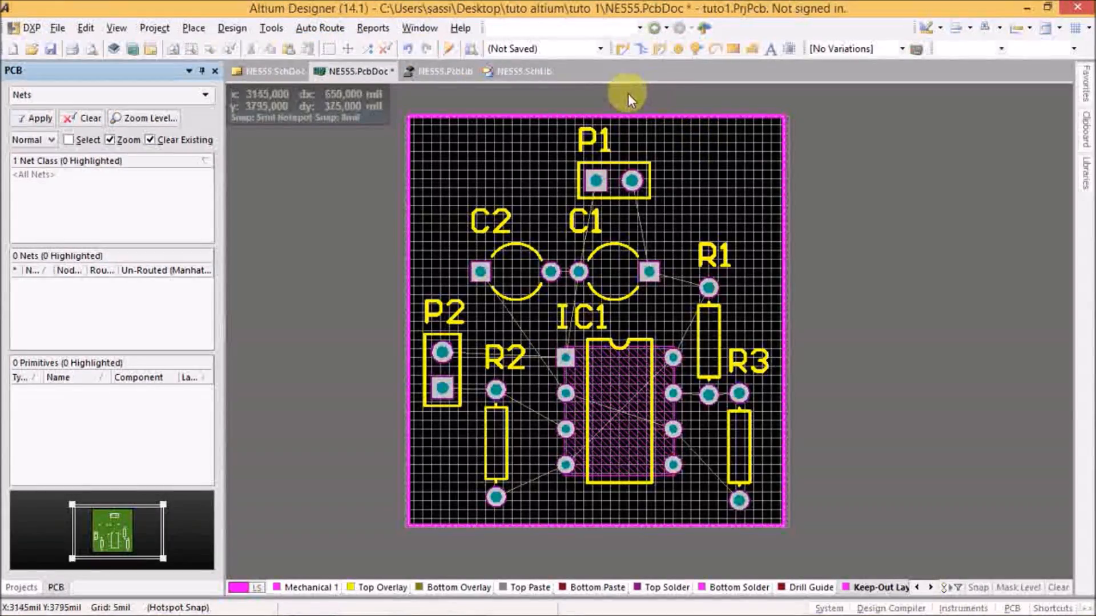
pyautogui.click(199, 30)
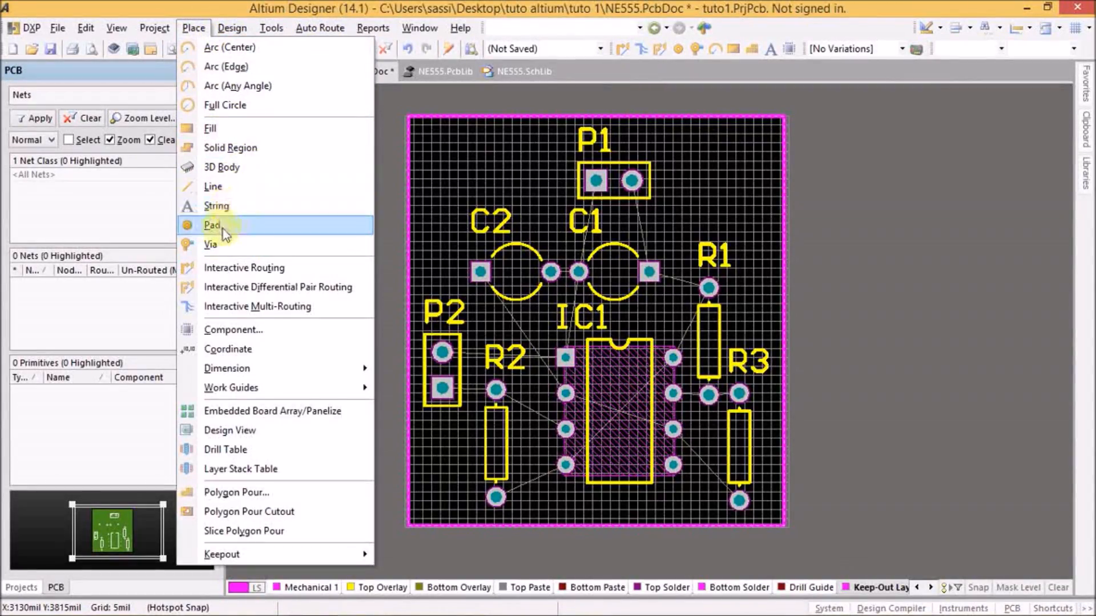
pyautogui.click(272, 273)
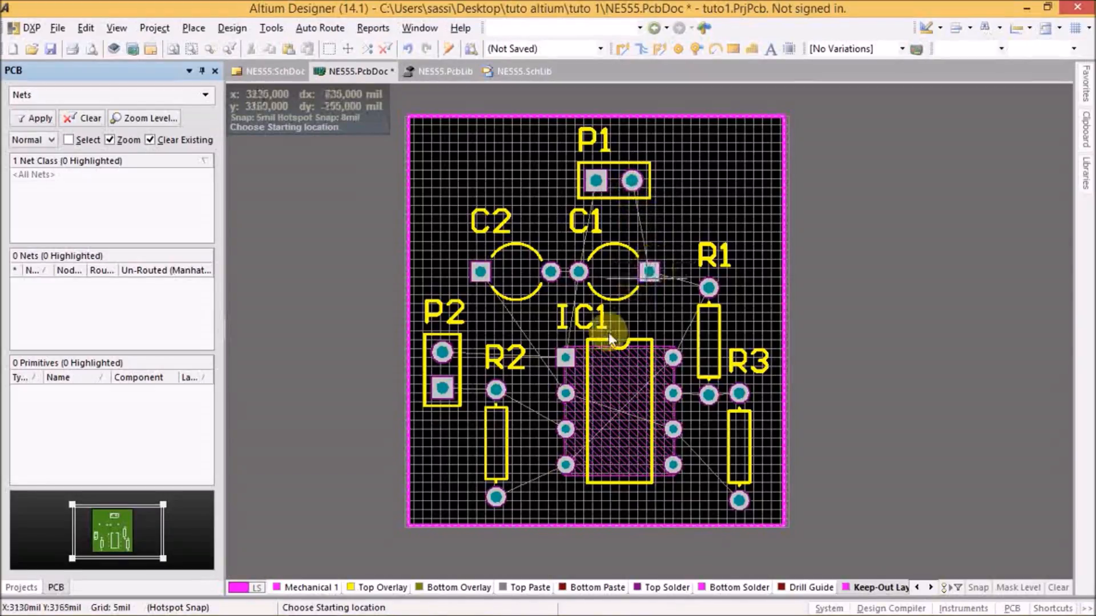
pyautogui.press('Escape')
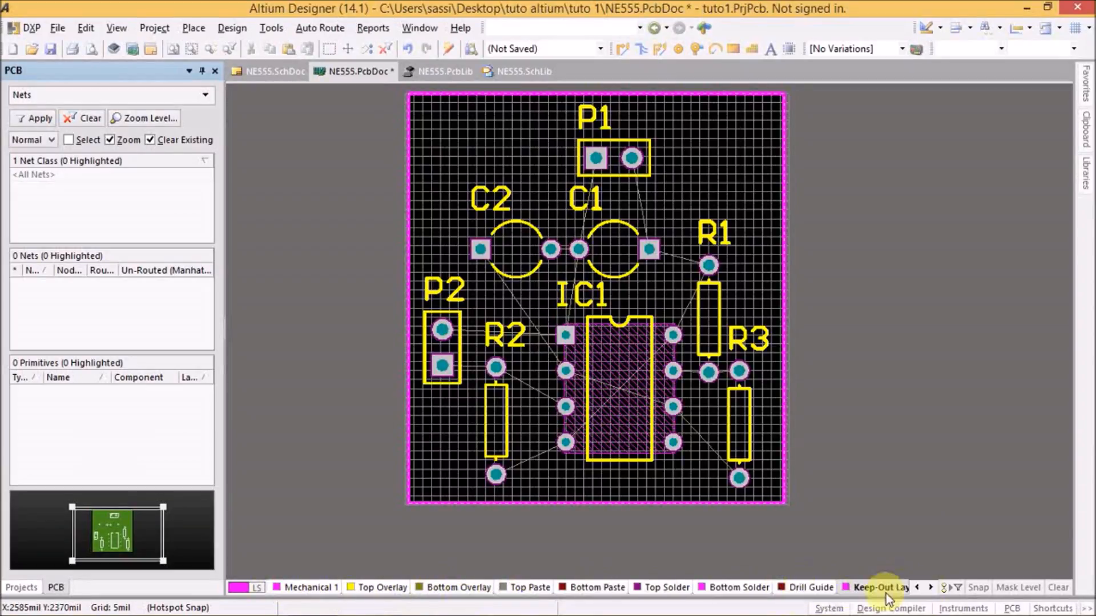
# - Make the Bottom Layer the active layer for routing
pyautogui.click(917, 589)
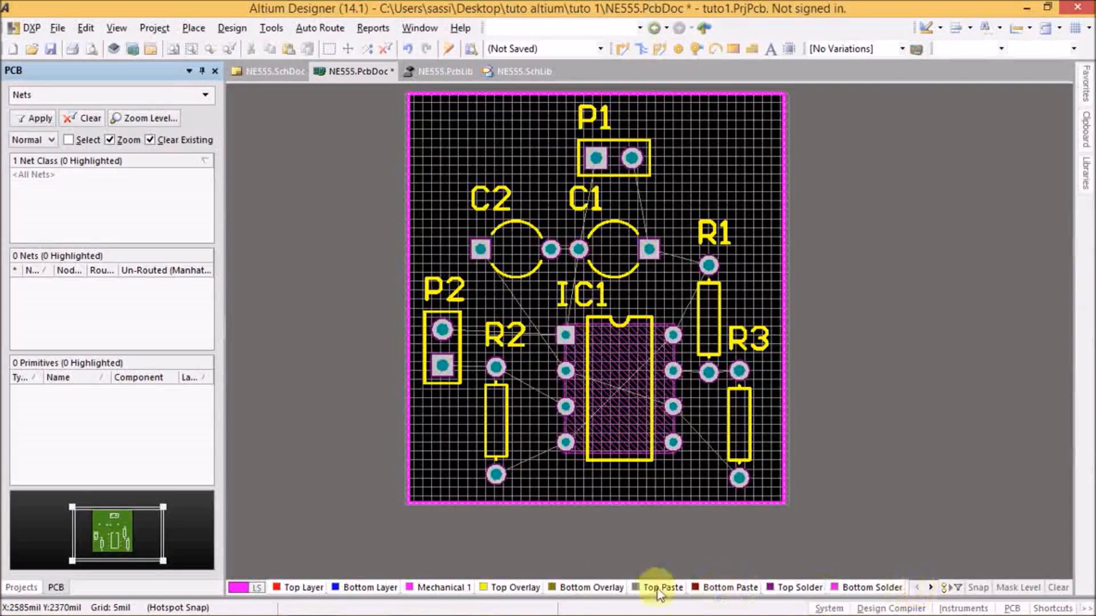
pyautogui.click(348, 588)
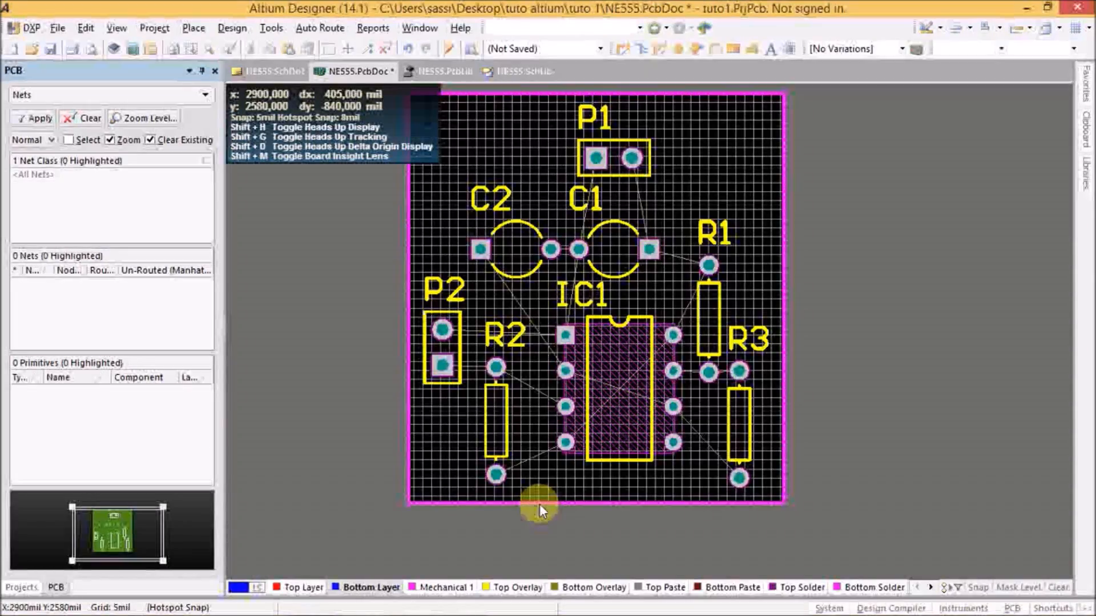
# - Examine both sides of the board in 3D Layout Mode, including the underside with the solder pads, and return to 2D Layout Mode
pyautogui.click(116, 28)
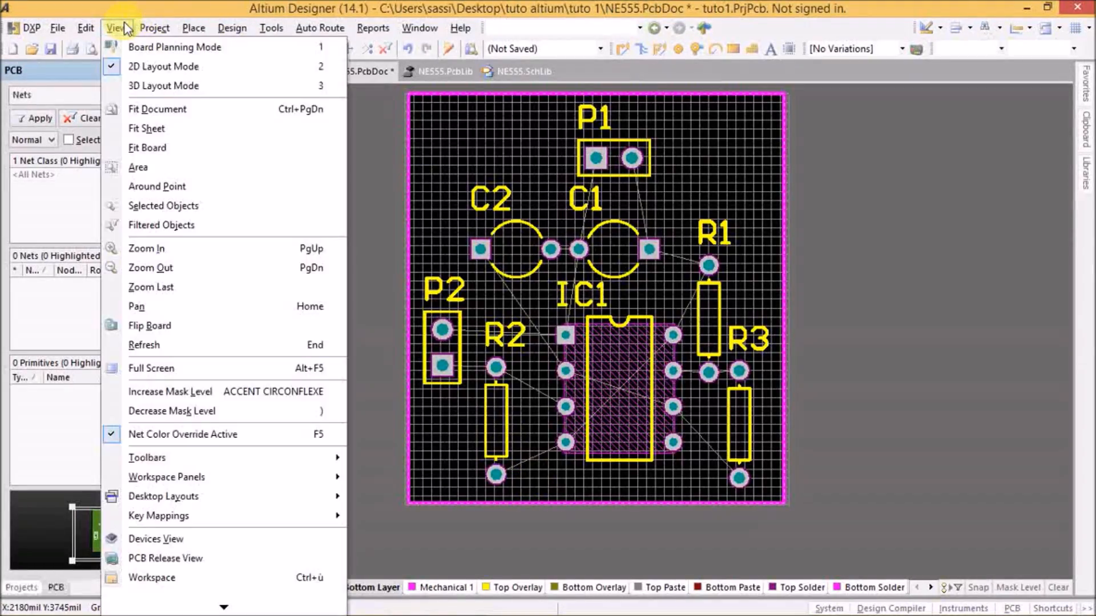
pyautogui.click(147, 87)
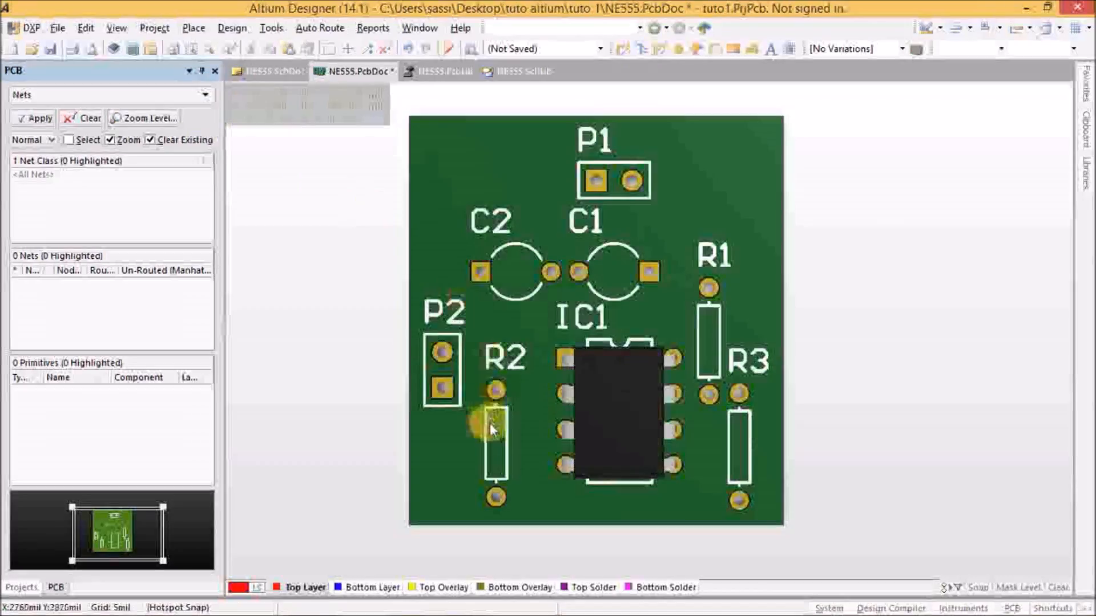
pyautogui.press('shift')
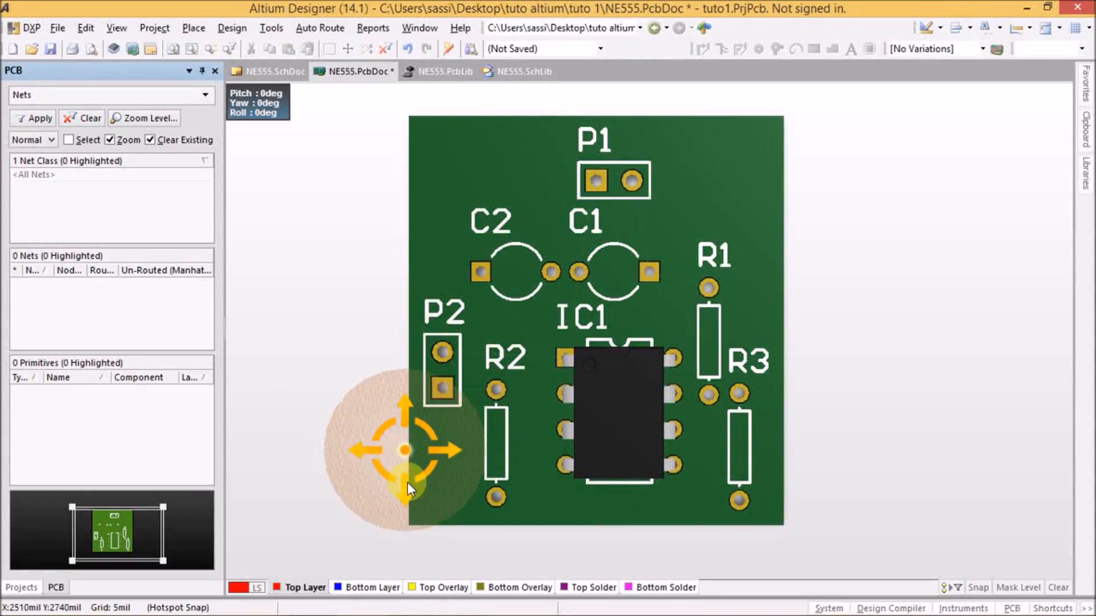
pyautogui.keyDown('shift'); pyautogui.moveTo(408, 497); pyautogui.dragTo(424, 179, button='right'); pyautogui.keyUp('shift')
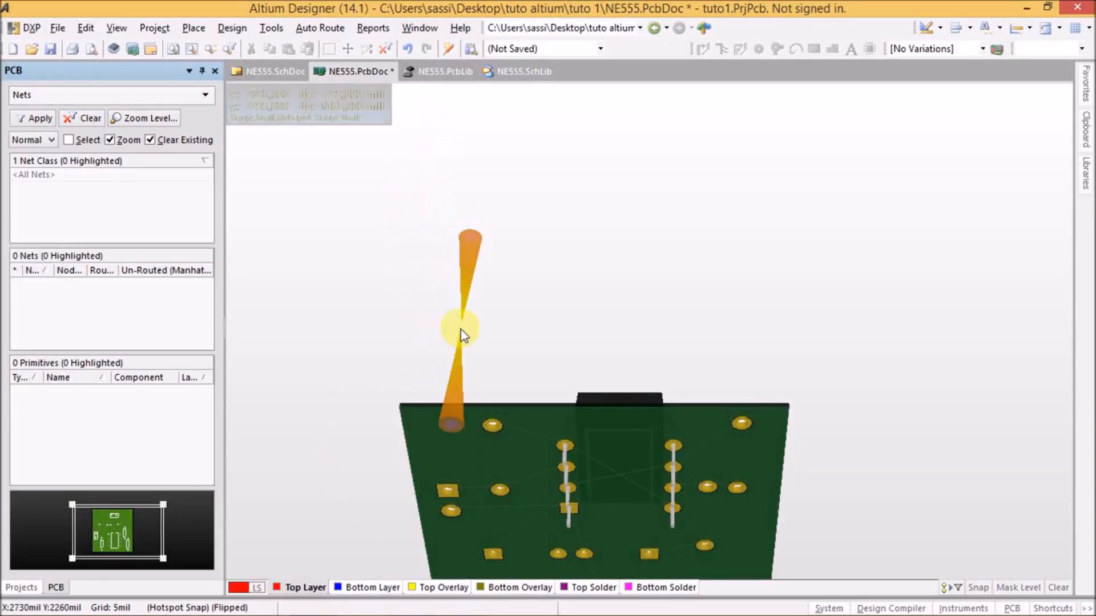
pyautogui.moveTo(459, 351); pyautogui.dragTo(500, 140, button='right')
pyautogui.press('shift')
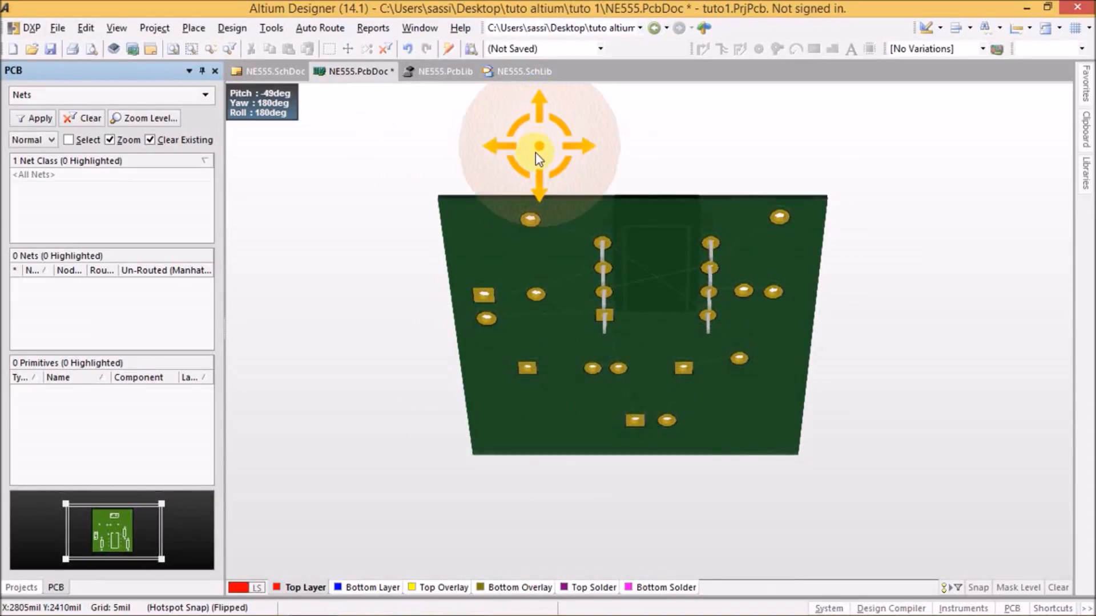
pyautogui.keyDown('shift'); pyautogui.moveTo(536, 197); pyautogui.dragTo(683, 232, button='right'); pyautogui.keyUp('shift')
pyautogui.press('shift')
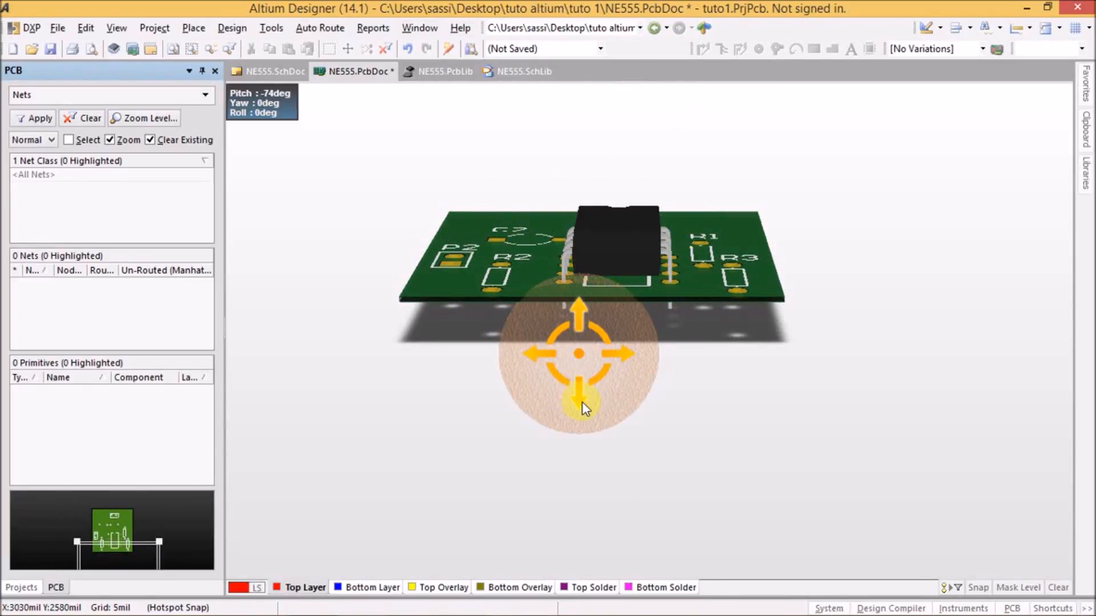
pyautogui.keyDown('shift'); pyautogui.moveTo(596, 406); pyautogui.dragTo(668, 303, button='right'); pyautogui.keyUp('shift')
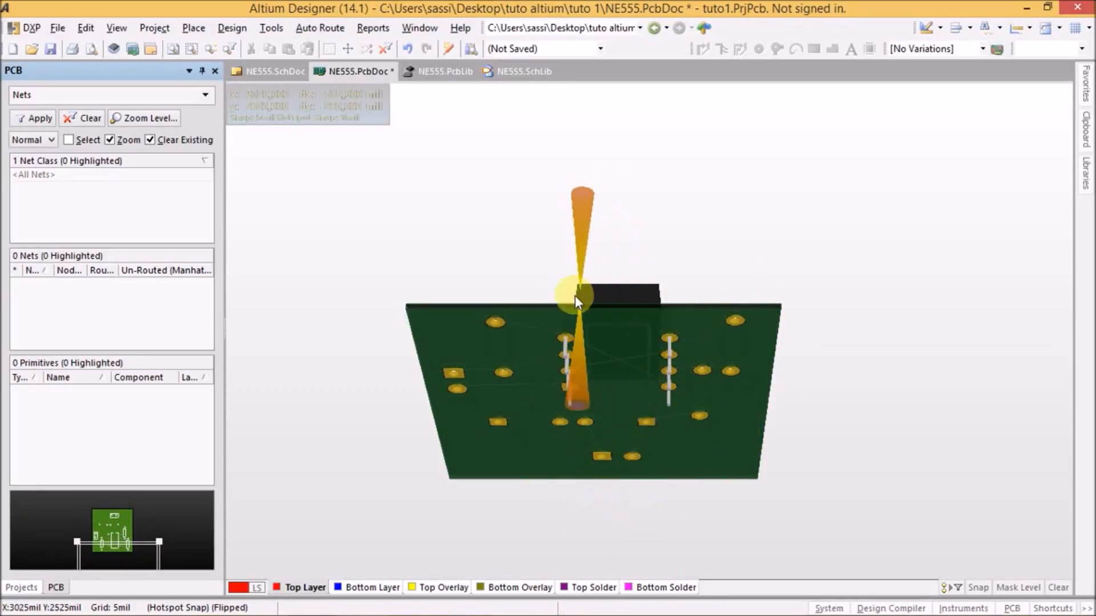
pyautogui.press('shift')
pyautogui.keyDown('shift'); pyautogui.moveTo(556, 192); pyautogui.dragTo(557, 387, button='right'); pyautogui.keyUp('shift')
pyautogui.moveTo(571, 238); pyautogui.dragTo(556, 490, button='right')
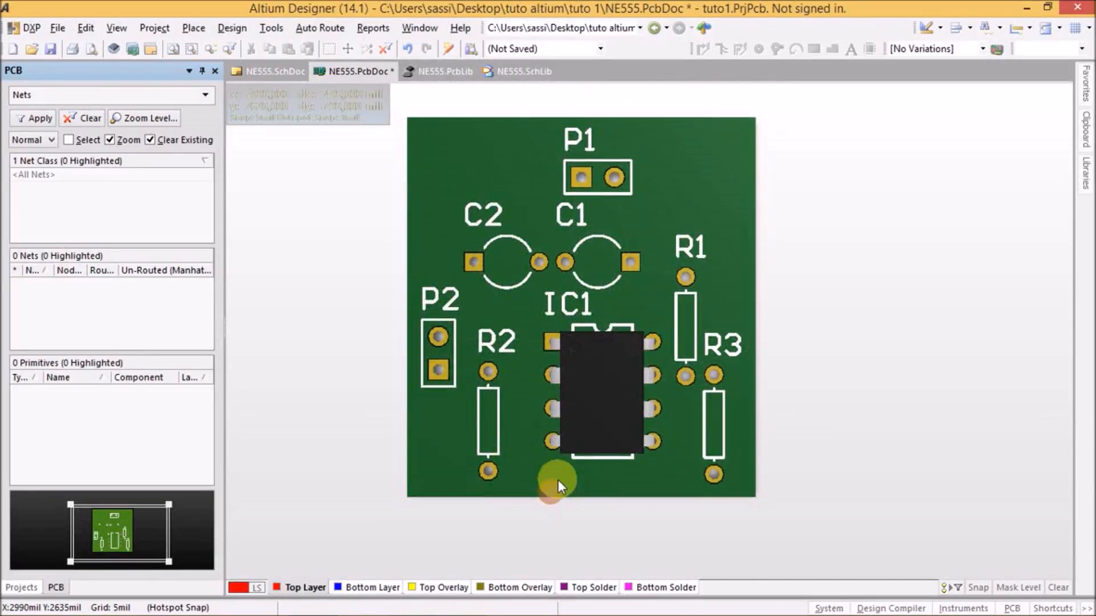
pyautogui.click(117, 28)
pyautogui.click(130, 72)
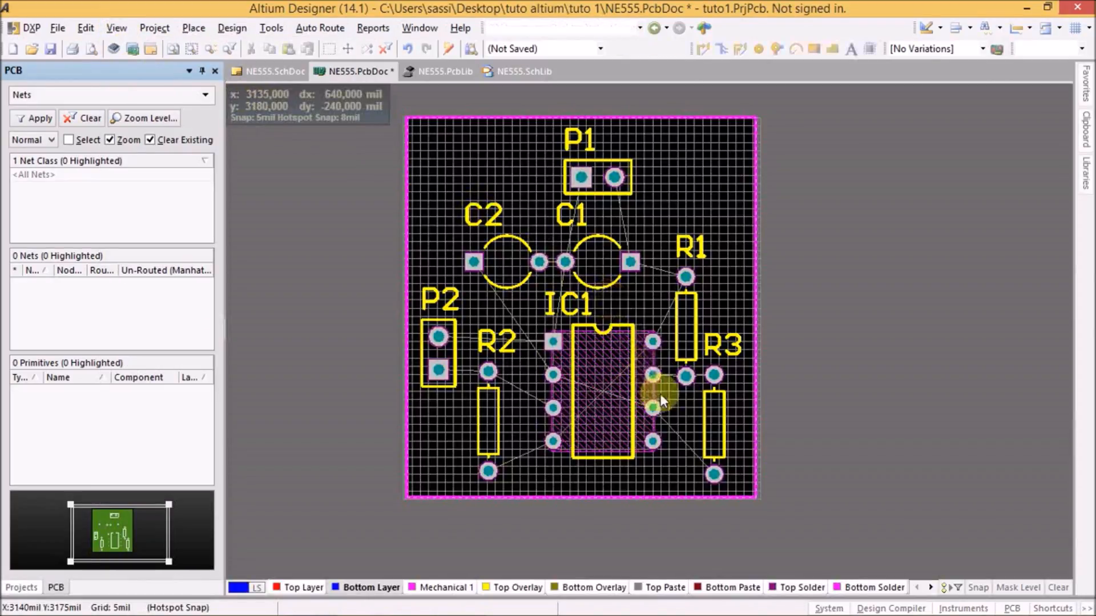
# - Route a Bottom Layer track interactively from P1's round pad to C1's square pad
pyautogui.click(359, 593)
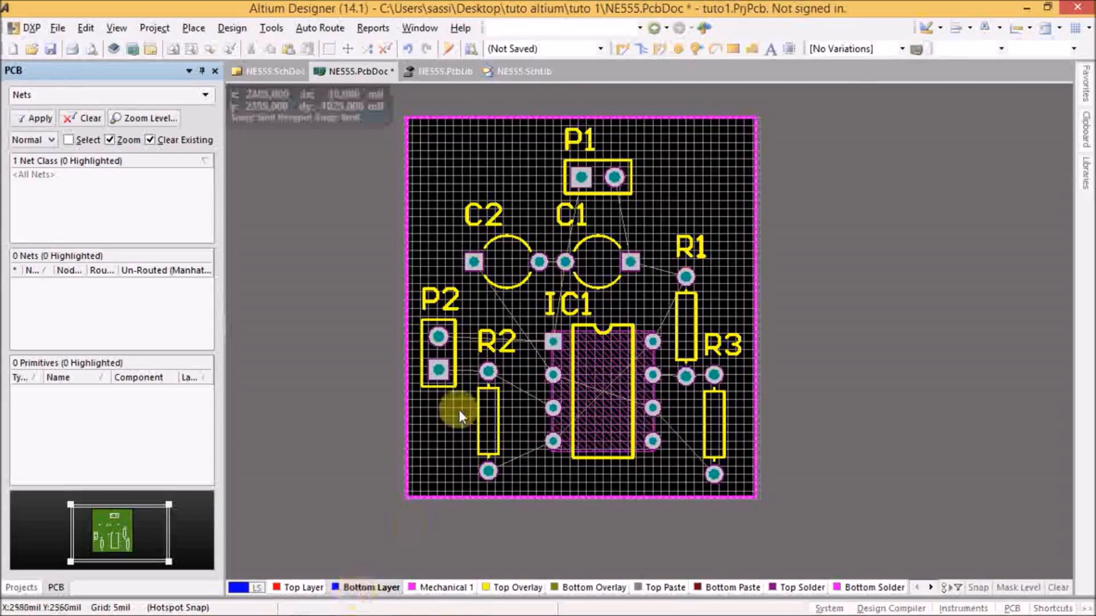
pyautogui.click(624, 49)
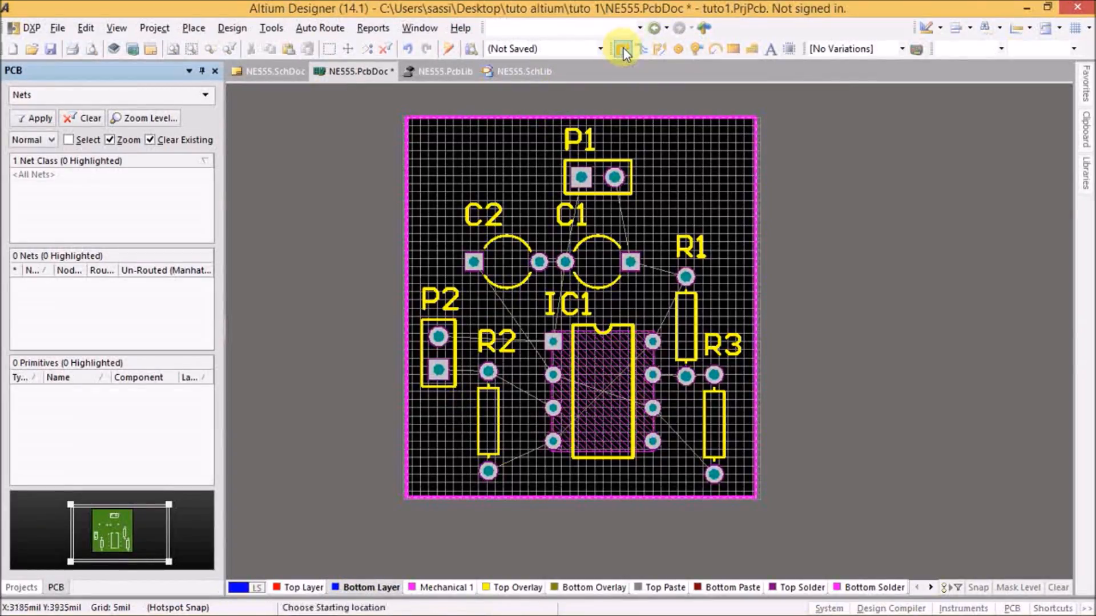
pyautogui.click(614, 177)
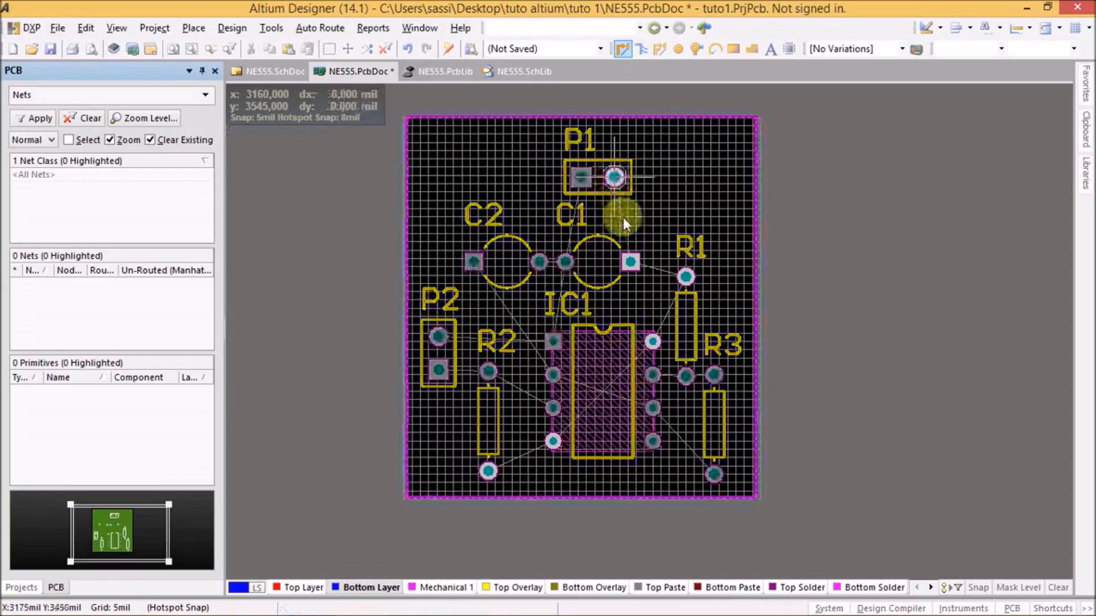
pyautogui.click(630, 261)
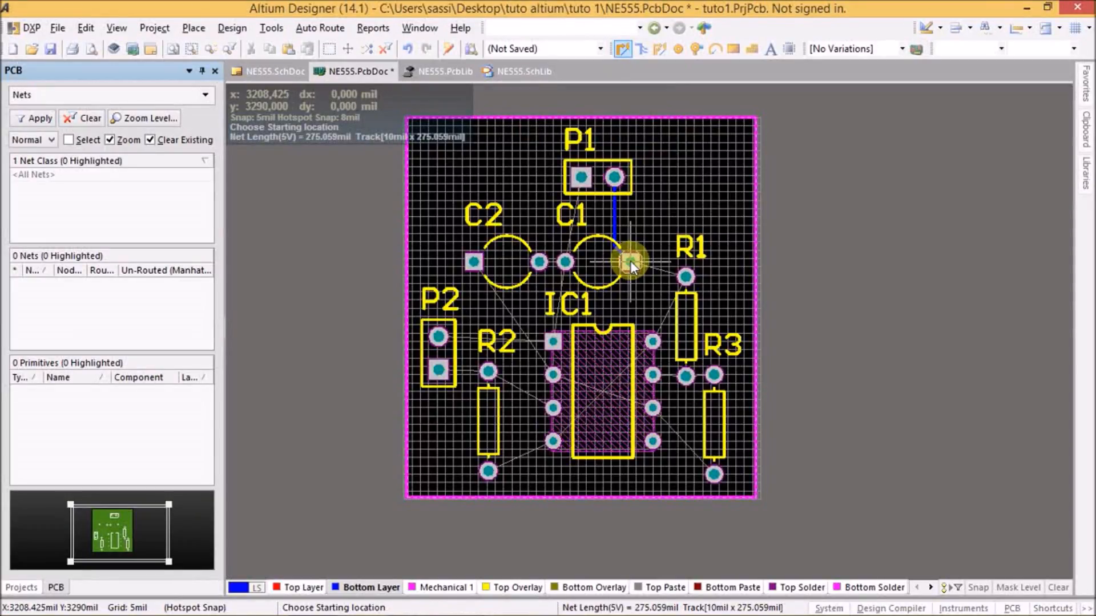
# - Continue the 5V track from C1's square pad through R1's upper pad to IC1's upper-right pad, and end interactive routing
pyautogui.keyDown('ctrl'); pyautogui.scroll(3, 630, 262); pyautogui.keyUp('ctrl')
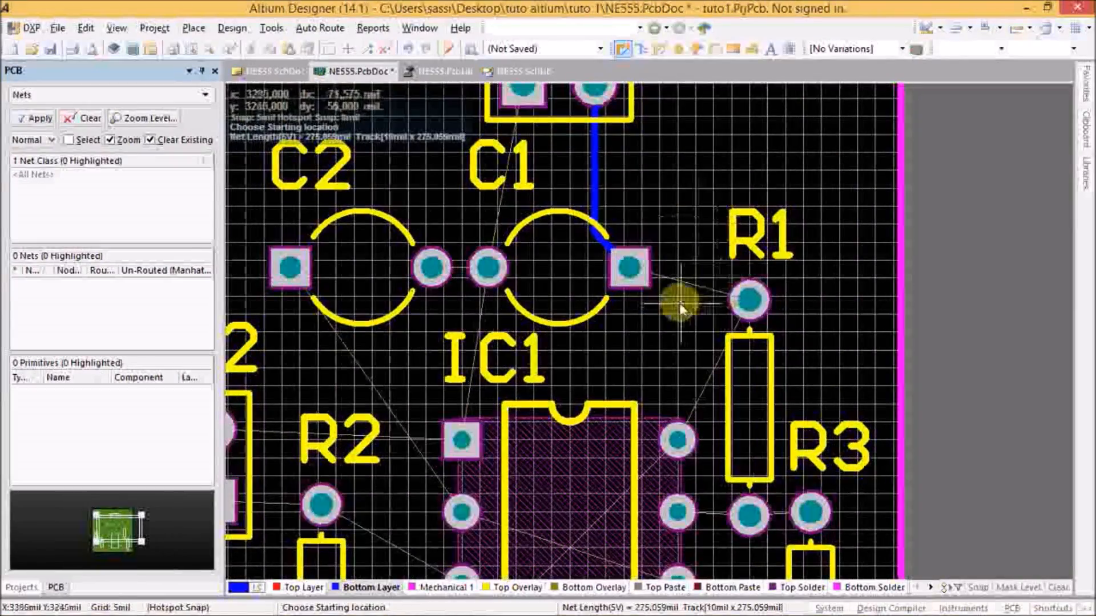
pyautogui.click(628, 268)
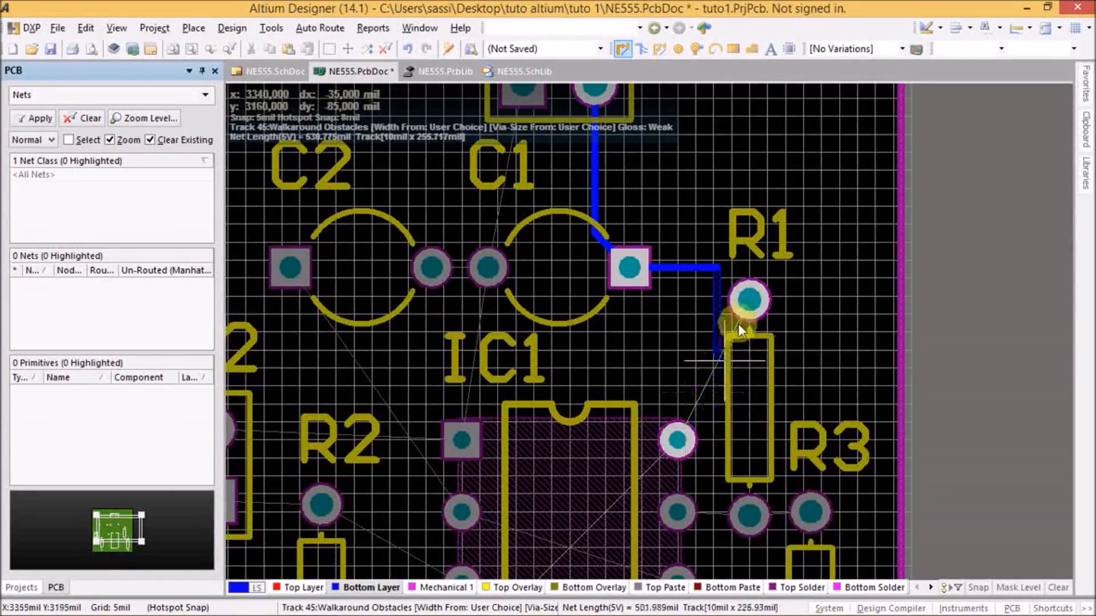
pyautogui.click(749, 303)
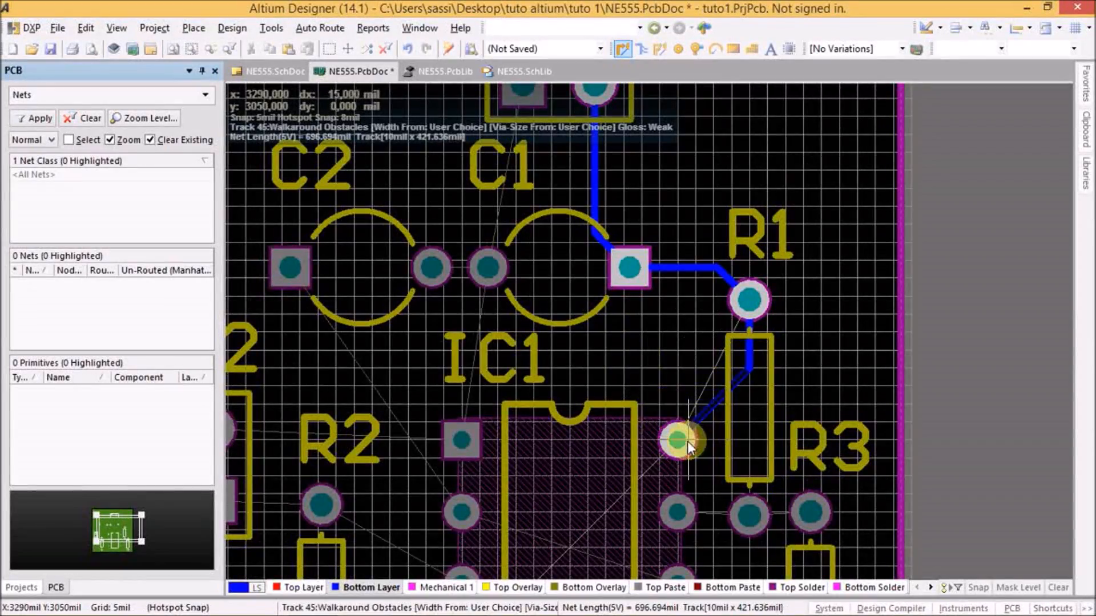
pyautogui.click(675, 444)
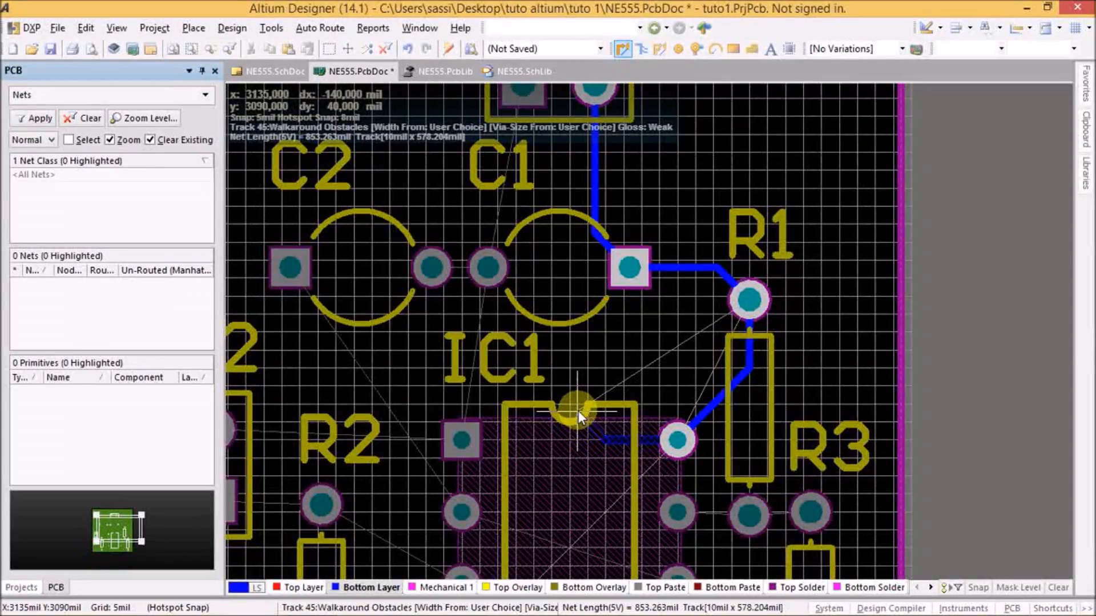
pyautogui.rightClick(618, 429)
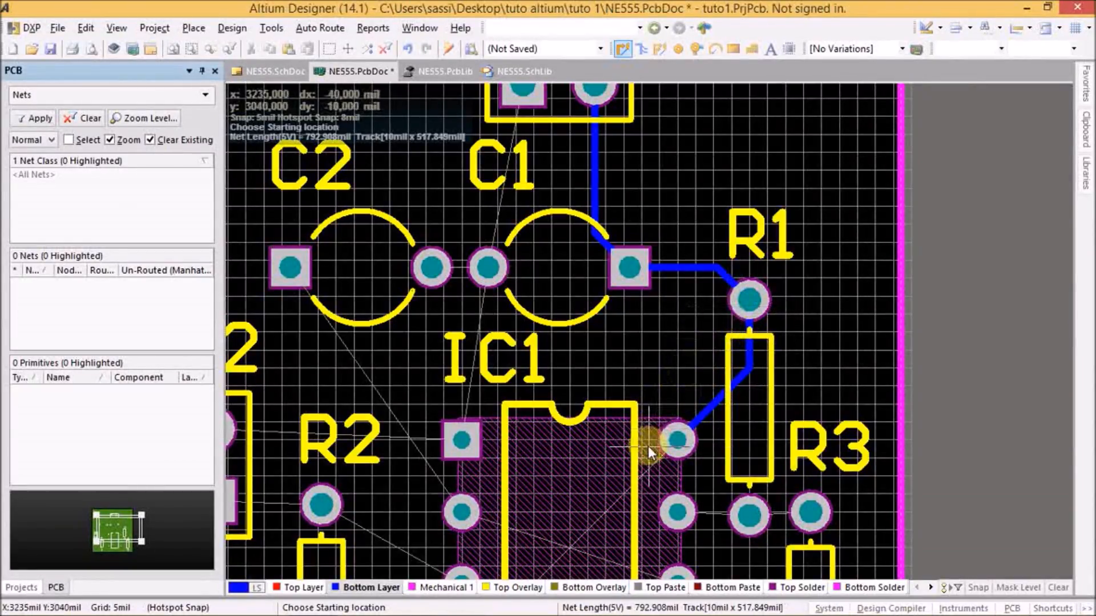
pyautogui.rightClick(643, 347)
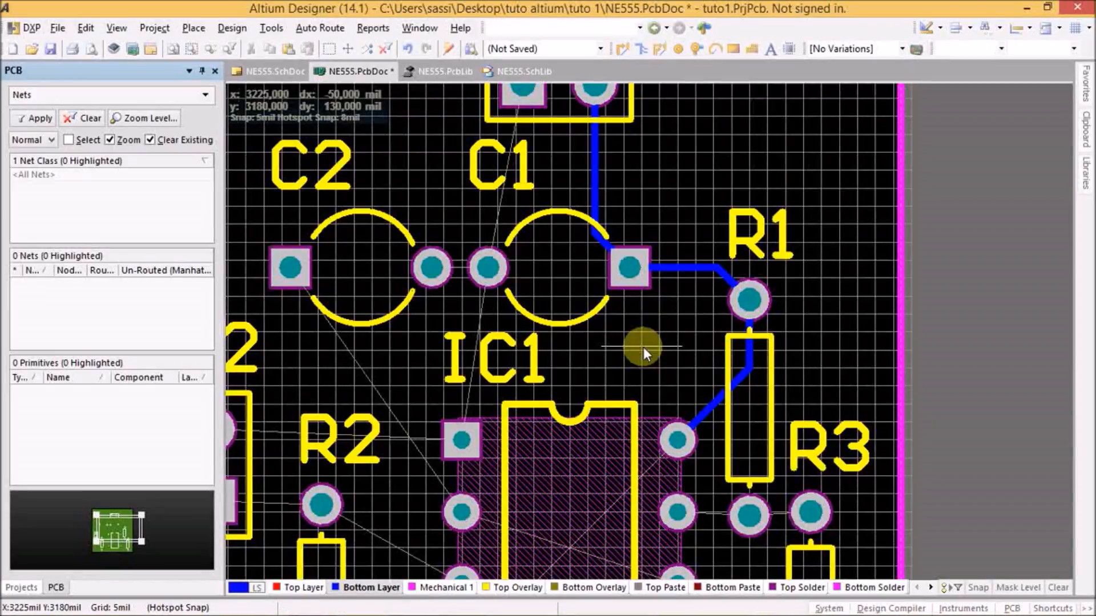
# - Start auto-routing for the whole board and open the design rules for editing from the routing strategies
pyautogui.keyDown('ctrl'); pyautogui.scroll(-3, 642, 353); pyautogui.keyUp('ctrl')
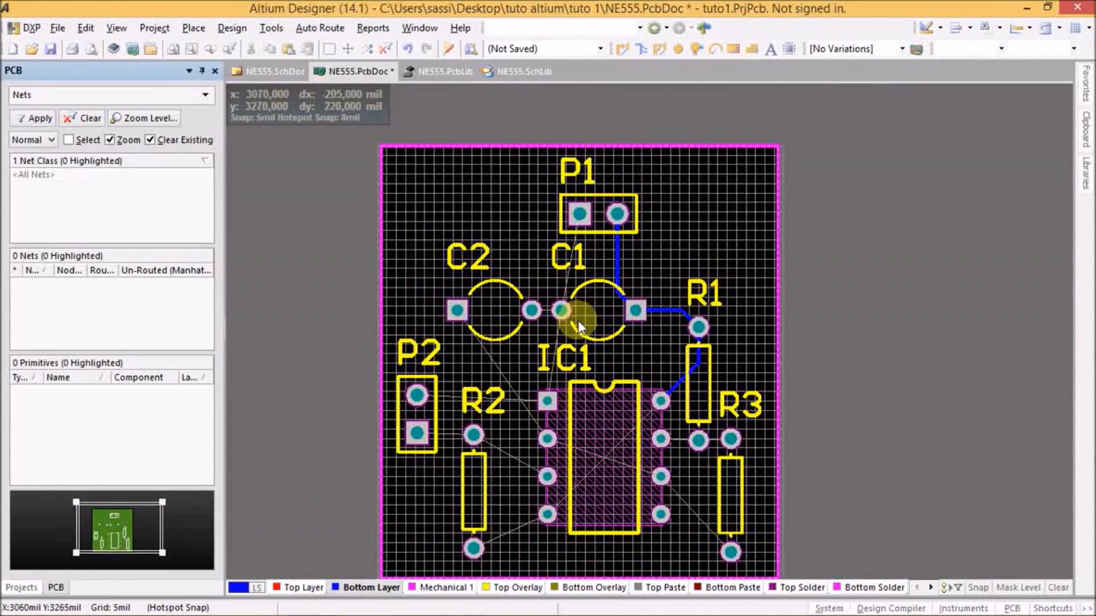
pyautogui.click(310, 32)
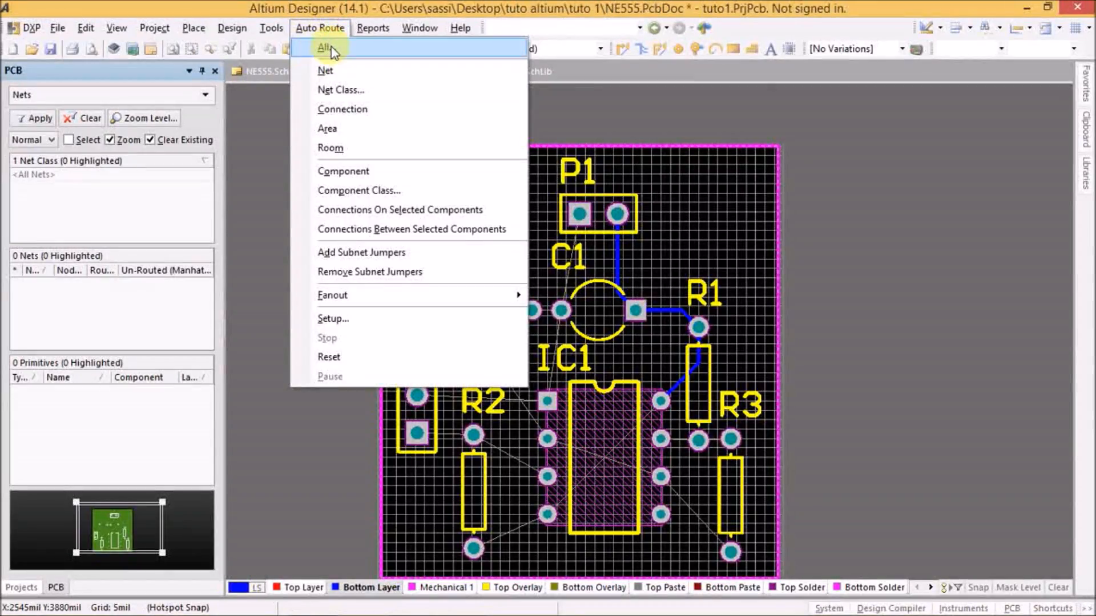
pyautogui.click(317, 47)
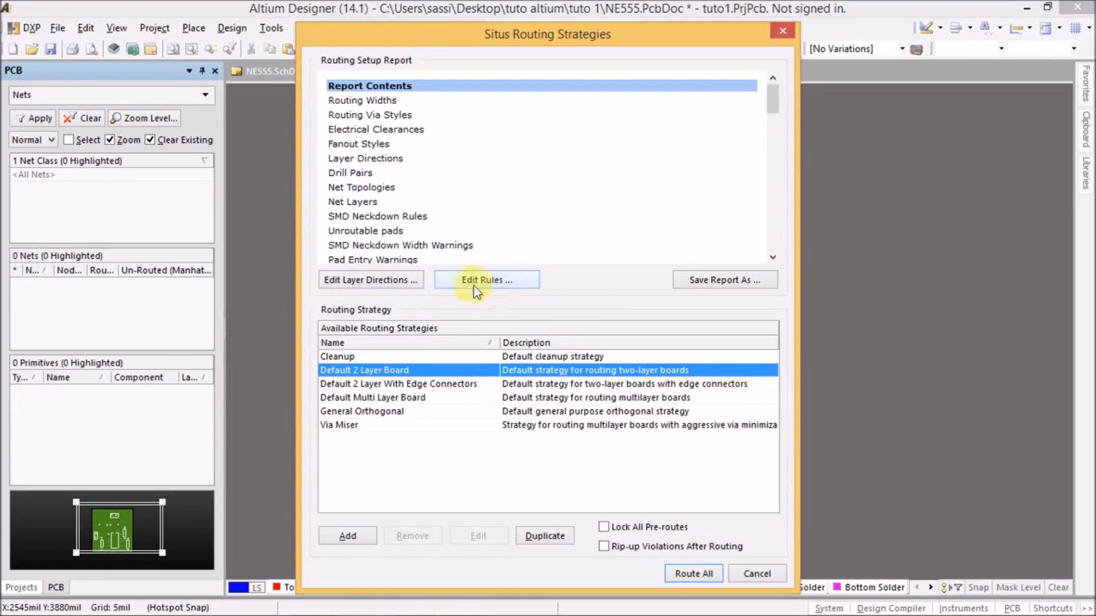
pyautogui.click(496, 291)
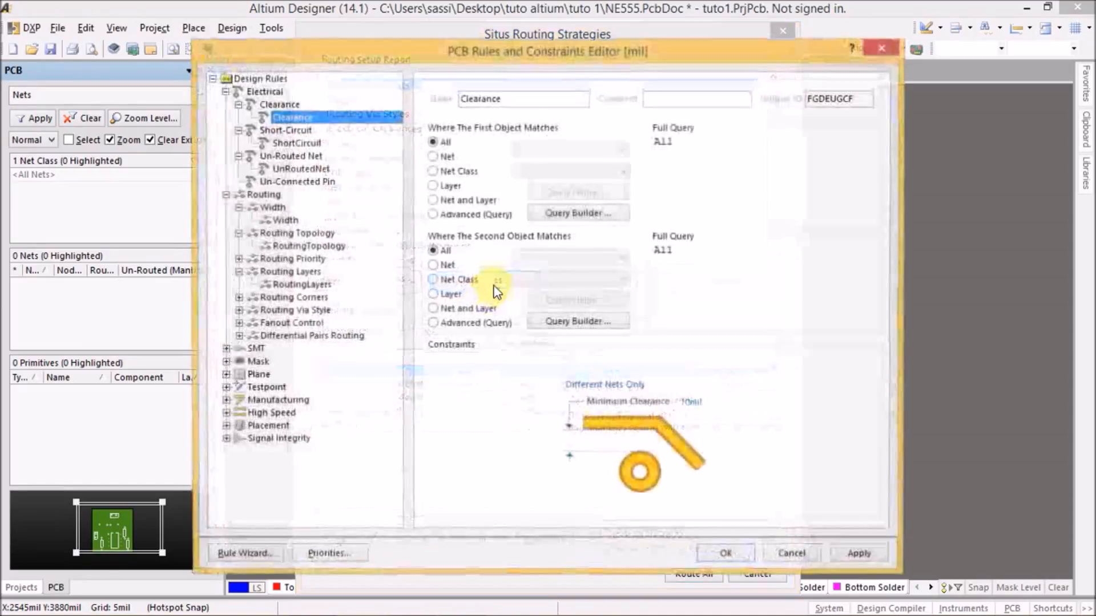
# - Collapse the Electrical and Routing rule categories and list all the design rules
pyautogui.click(238, 104)
pyautogui.click(237, 117)
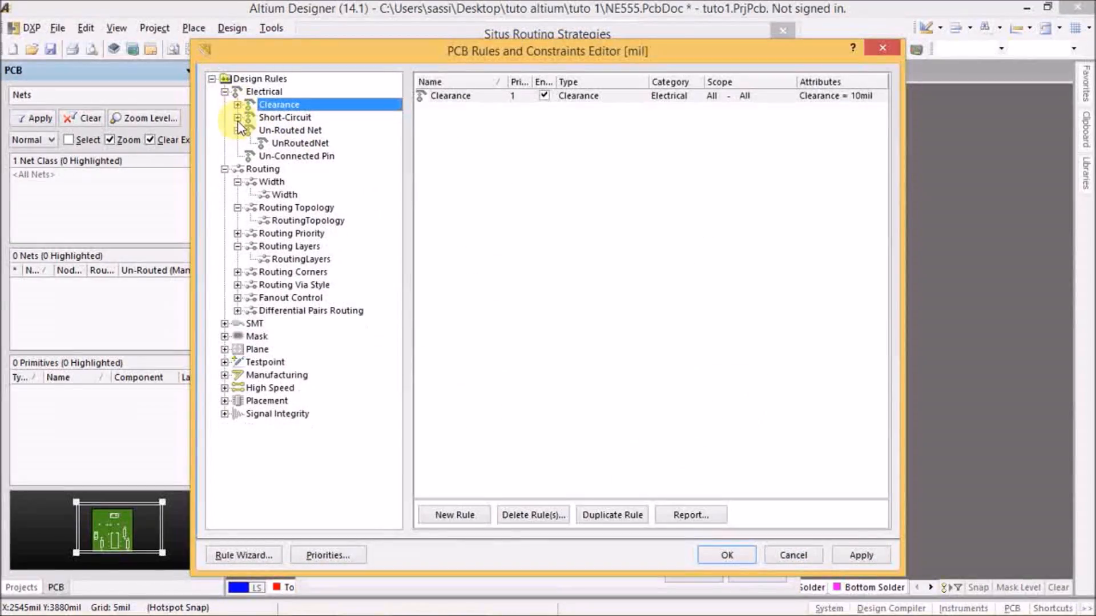
pyautogui.click(238, 130)
pyautogui.click(225, 156)
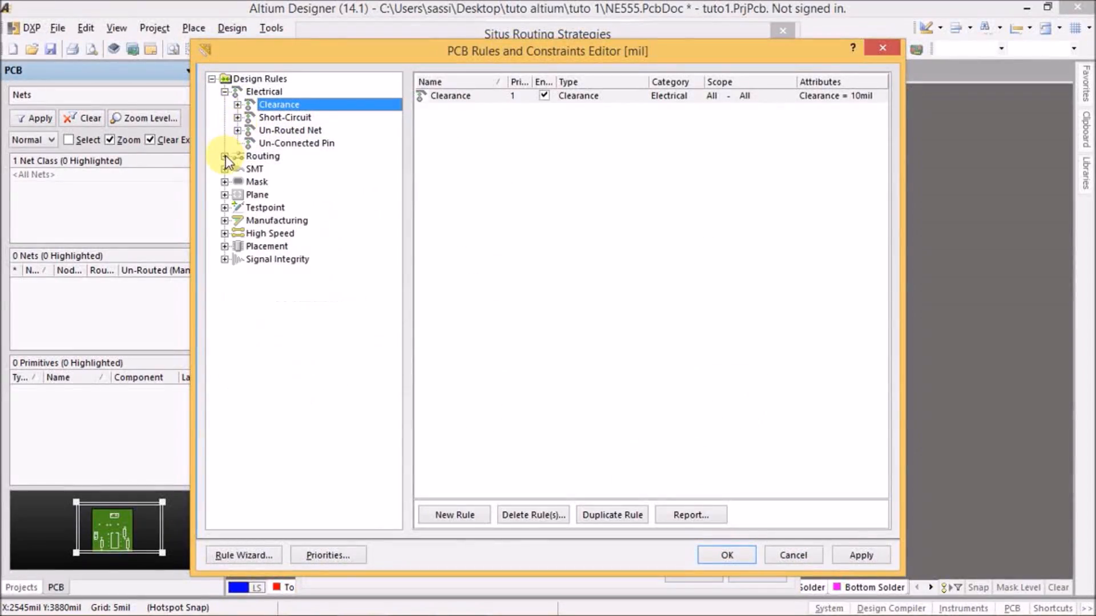
pyautogui.click(224, 92)
pyautogui.click(226, 80)
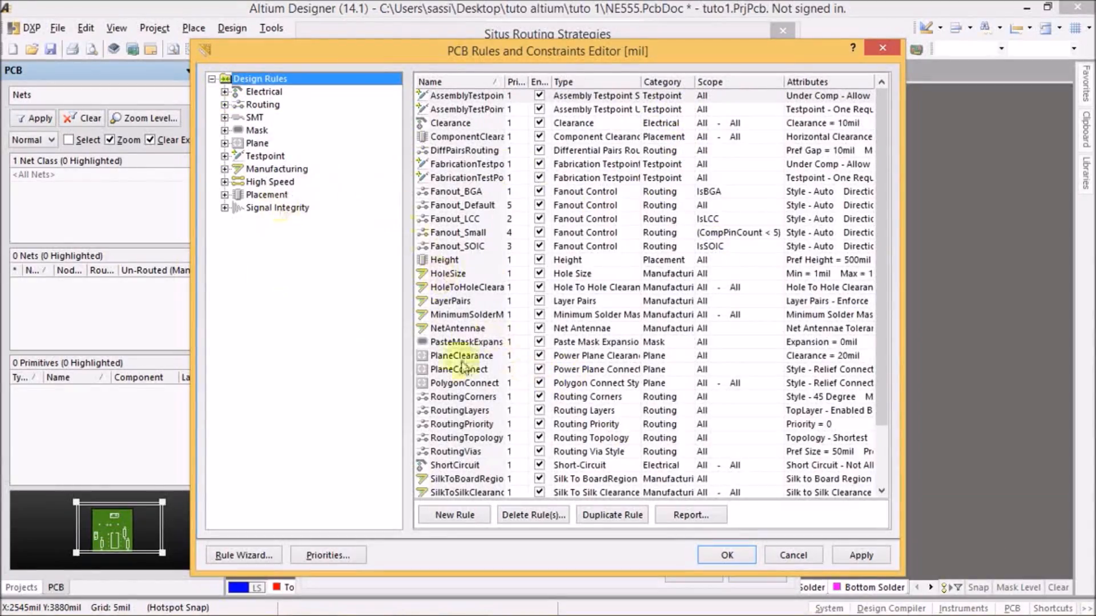
# - Expand the Routing category, collapse its topology and layers groups, and open the Width rule
pyautogui.click(225, 106)
pyautogui.click(237, 118)
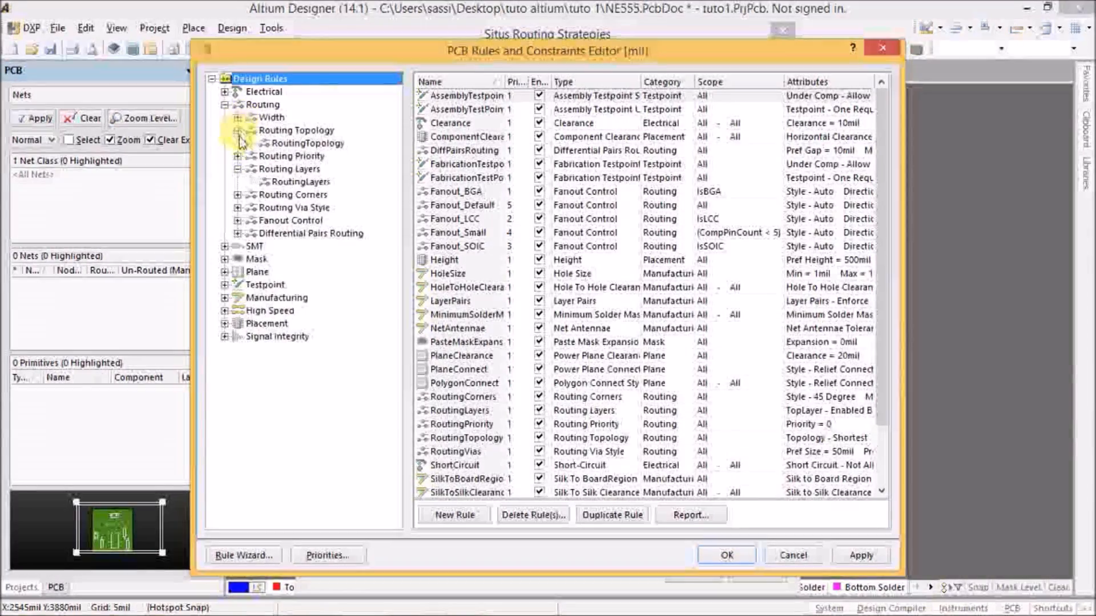
pyautogui.click(238, 131)
pyautogui.click(237, 156)
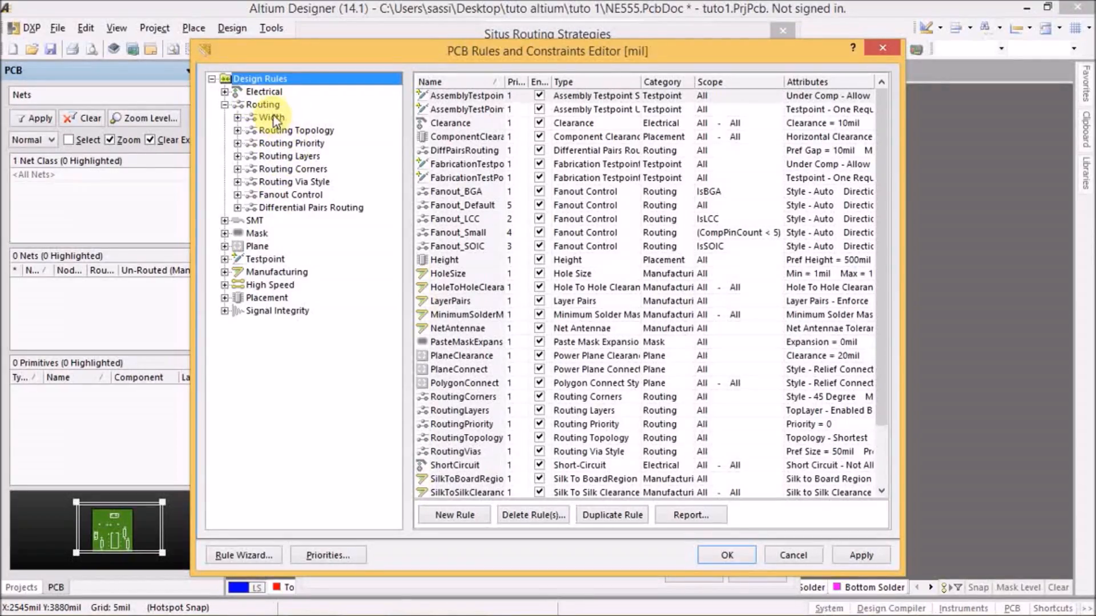
pyautogui.click(237, 117)
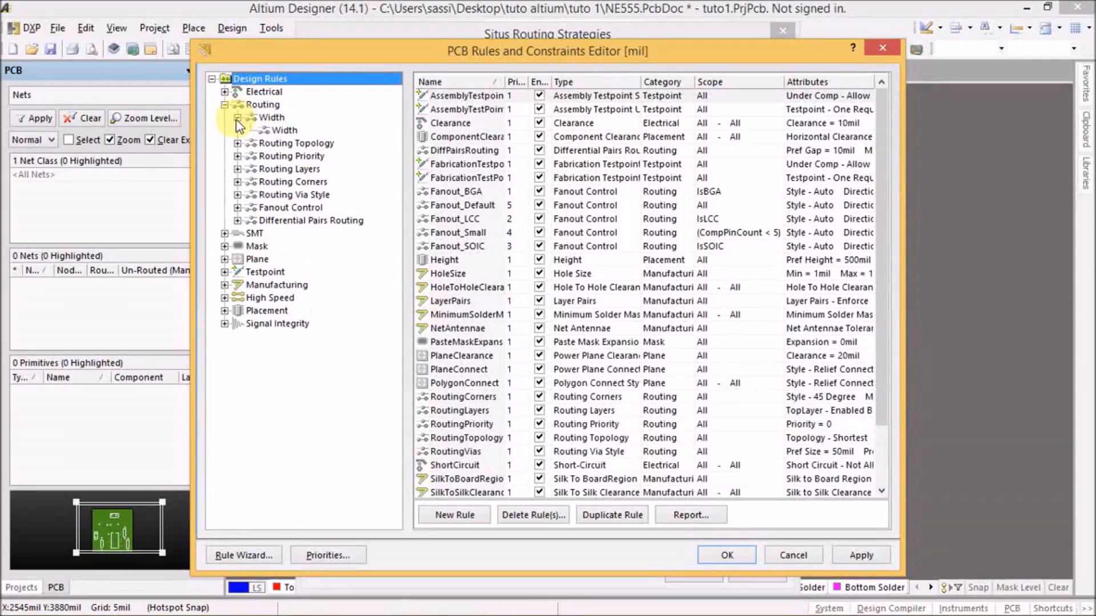
pyautogui.click(277, 130)
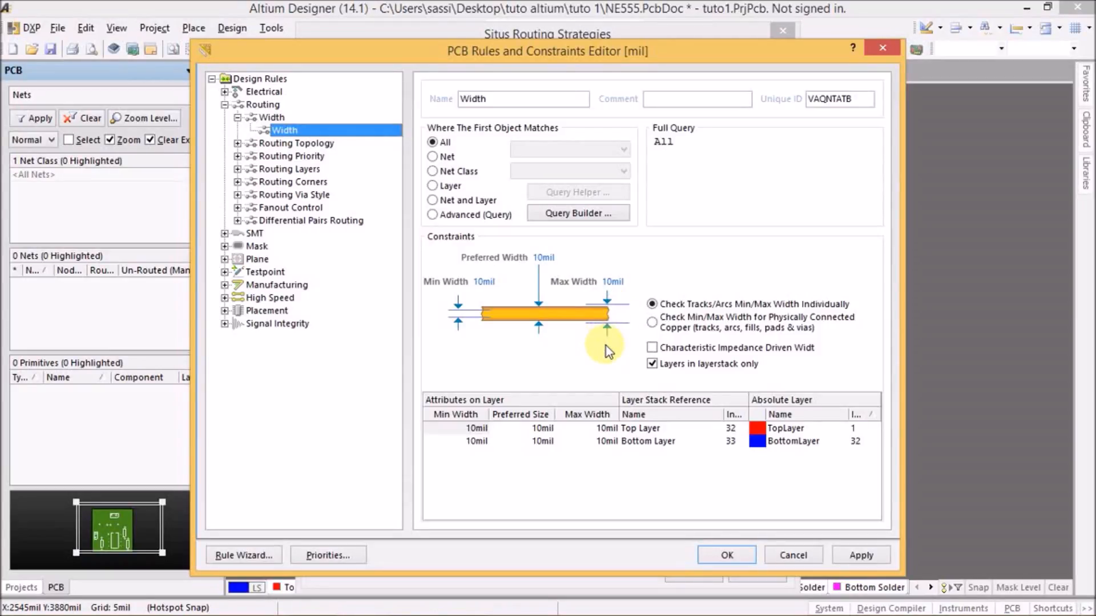
# - Set the Width rule's maximum, preferred and minimum widths to 30 mil and apply the change
pyautogui.click(612, 282)
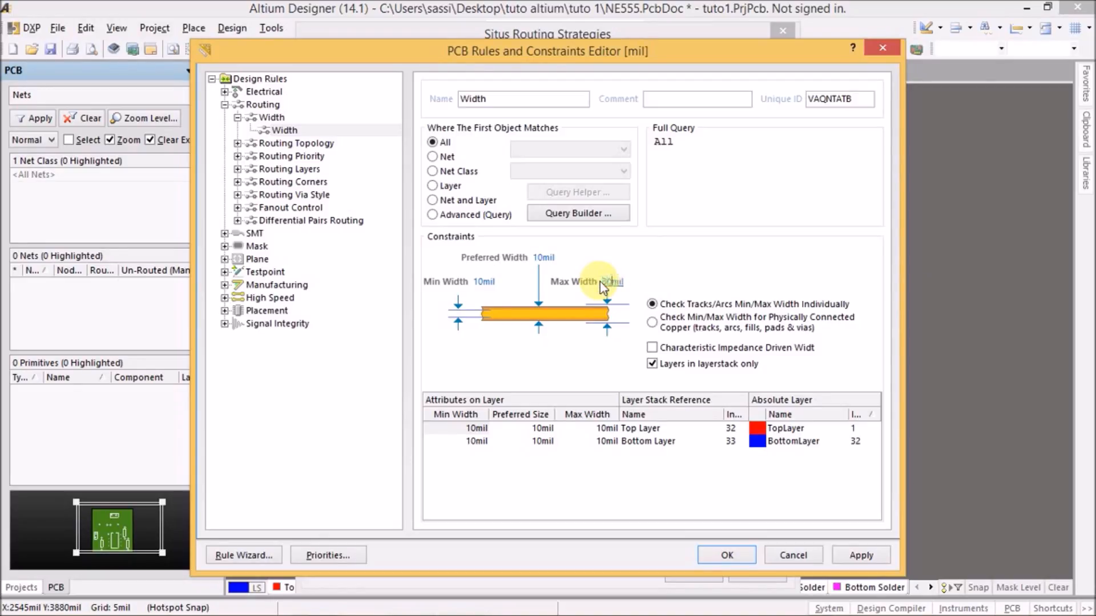
pyautogui.click(533, 257)
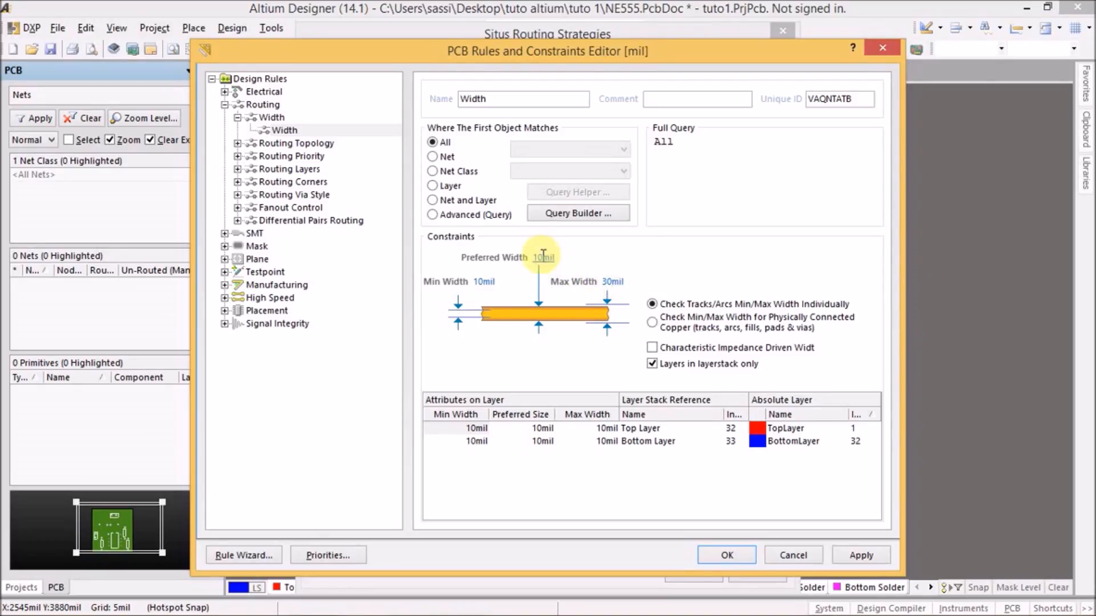
pyautogui.click(530, 255)
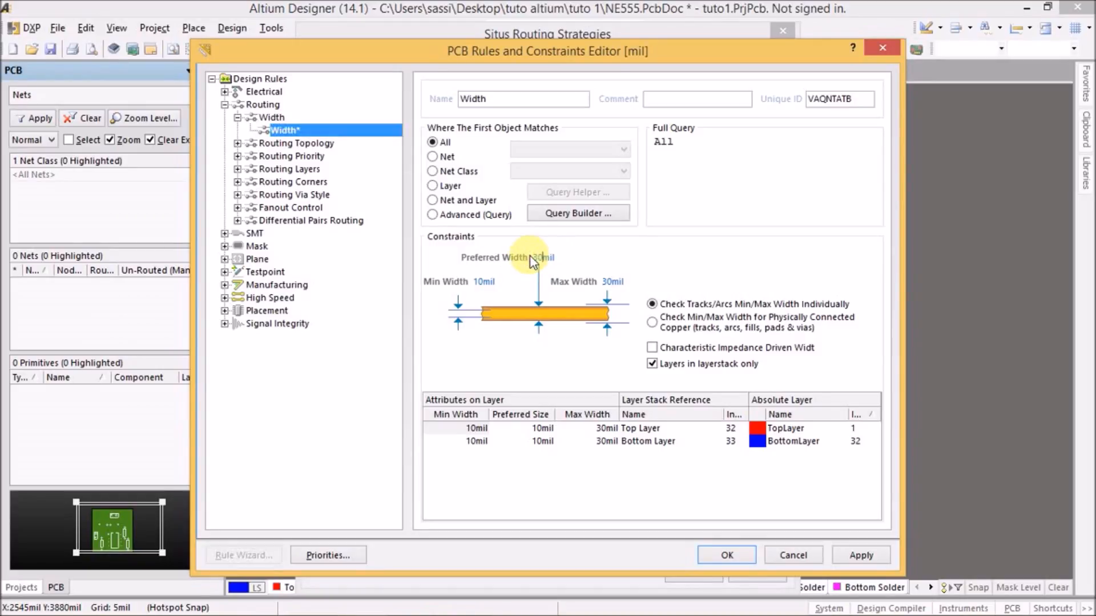
pyautogui.click(476, 282)
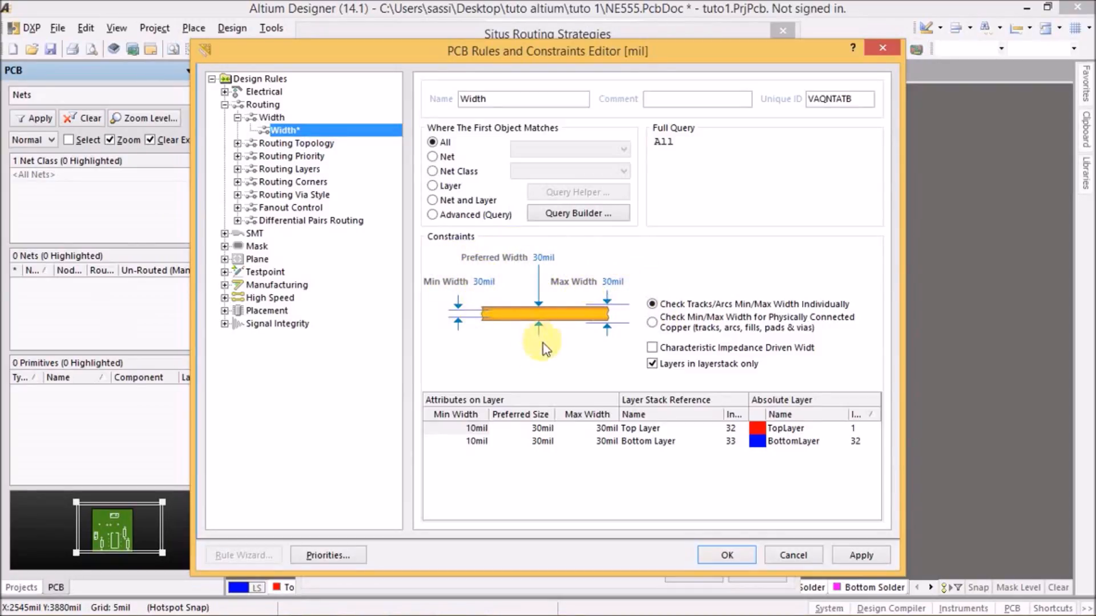
pyautogui.click(854, 558)
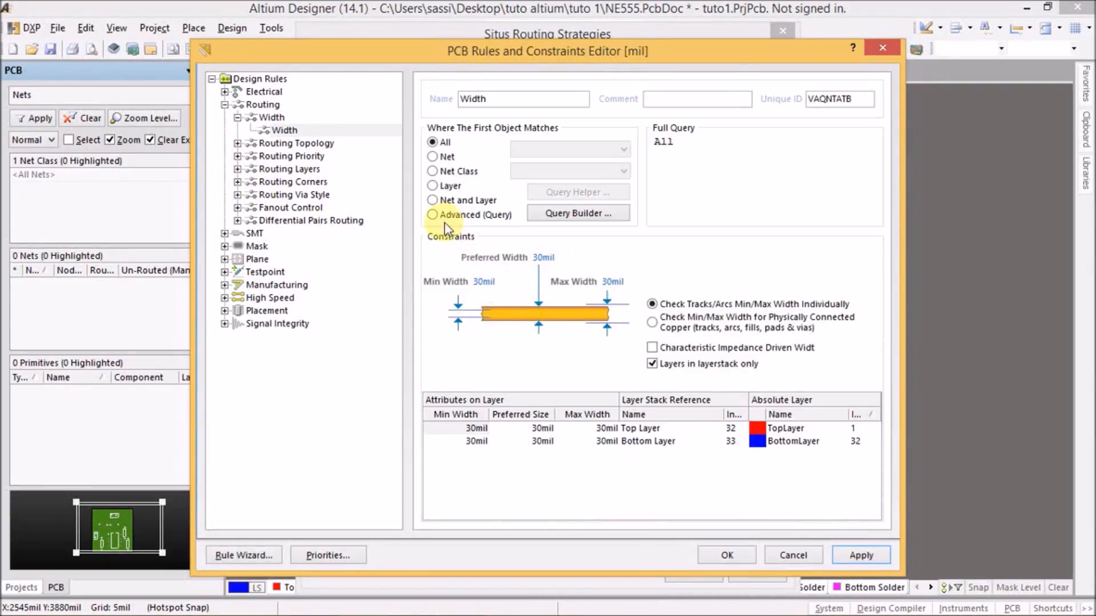
# - Open the RoutingTopology rule and try the Horizontal, Vertical, Daisy-Simple, Daisy-MidDriven and Starburst topologies
pyautogui.click(238, 144)
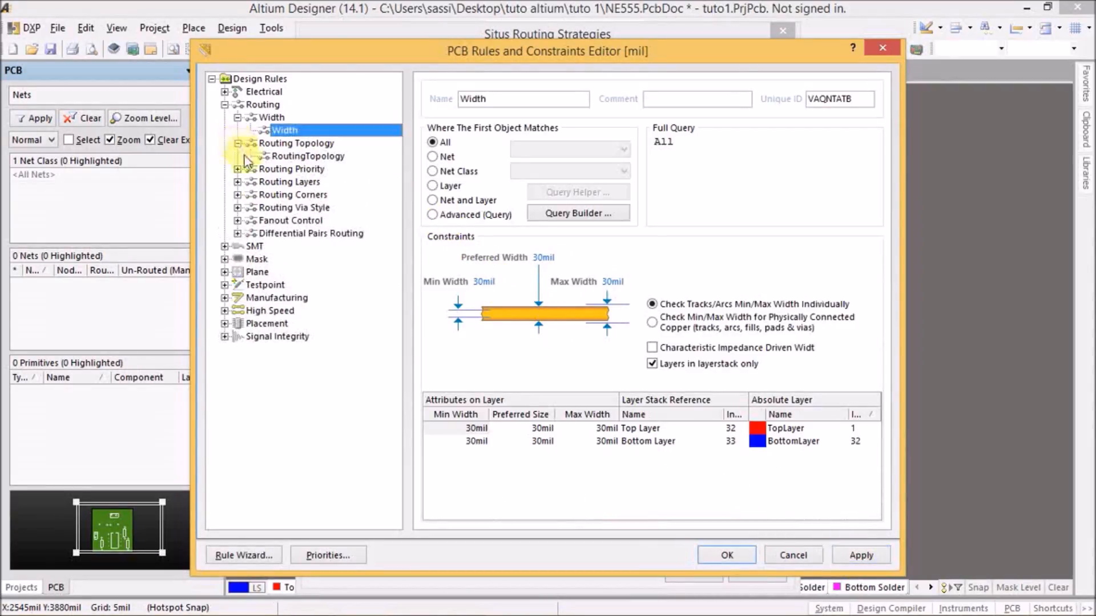
pyautogui.click(303, 157)
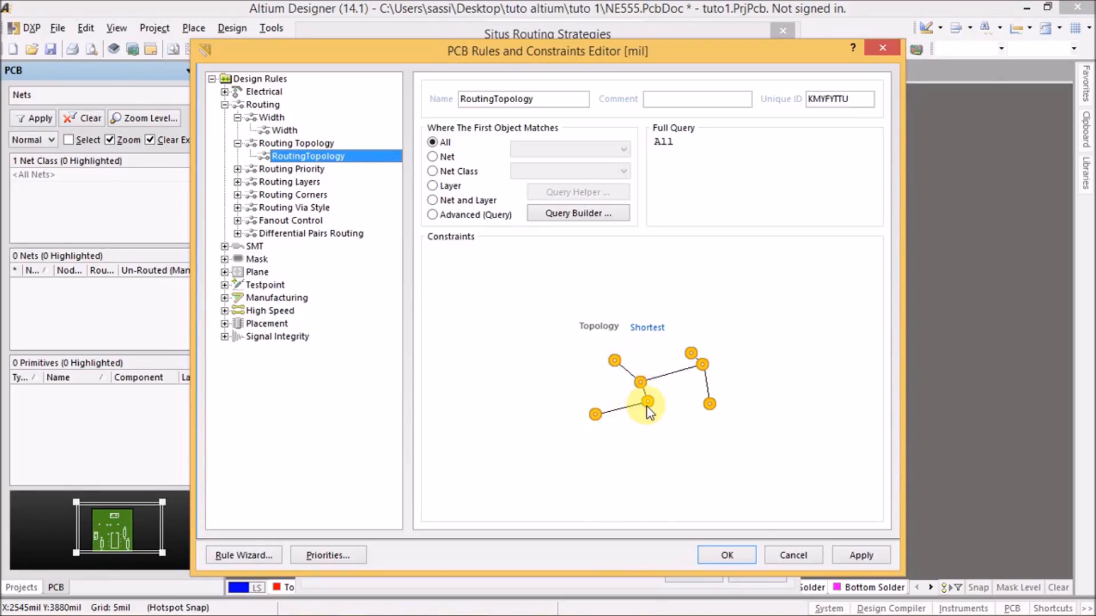
pyautogui.click(707, 326)
pyautogui.click(710, 327)
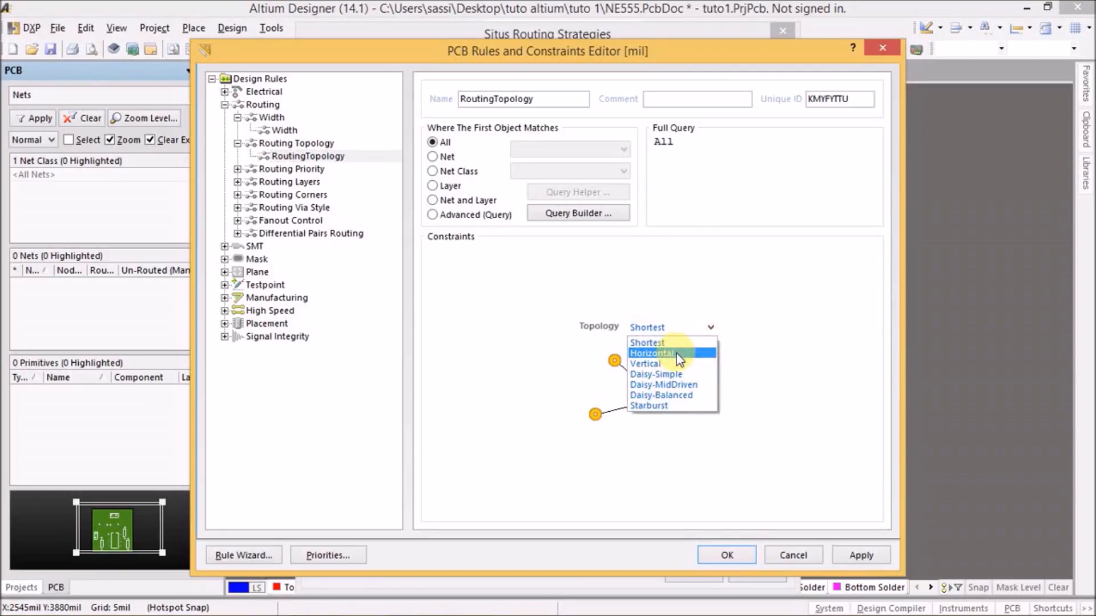
pyautogui.click(678, 354)
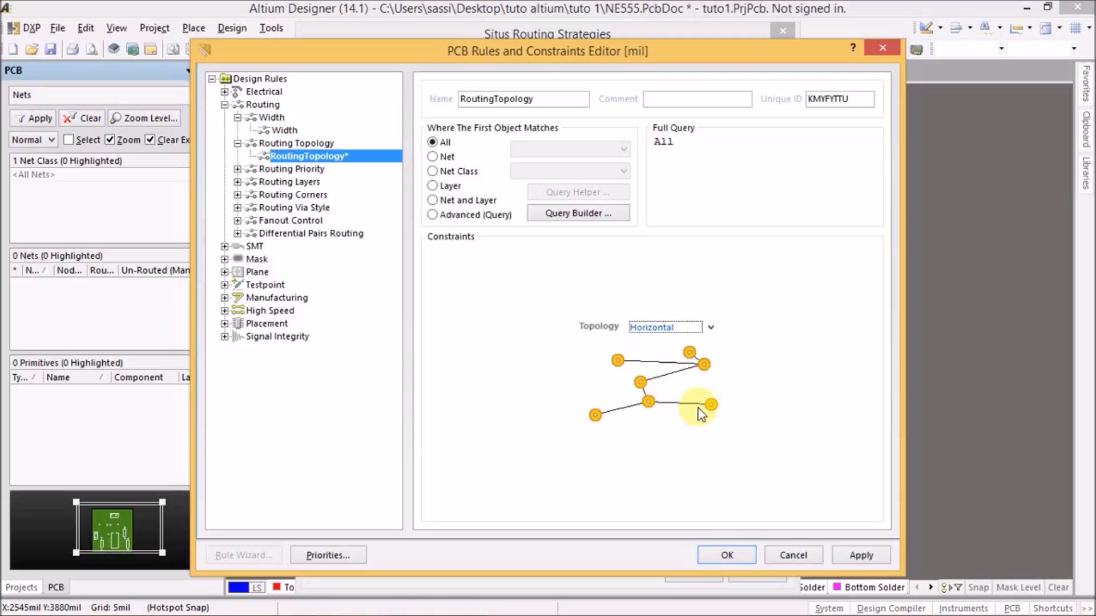
pyautogui.click(710, 328)
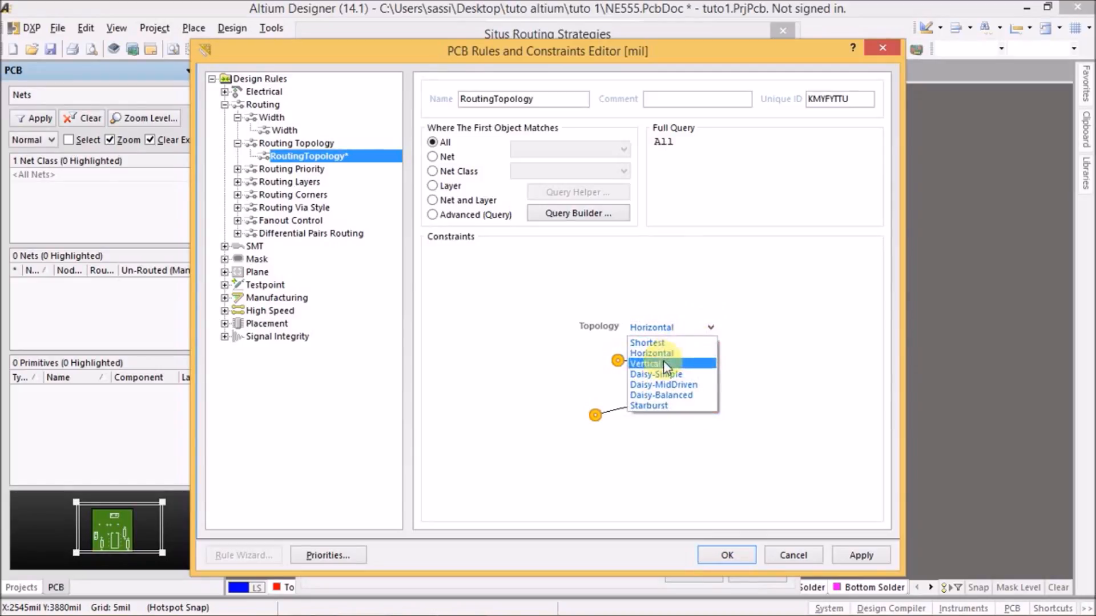
pyautogui.click(663, 360)
pyautogui.click(710, 328)
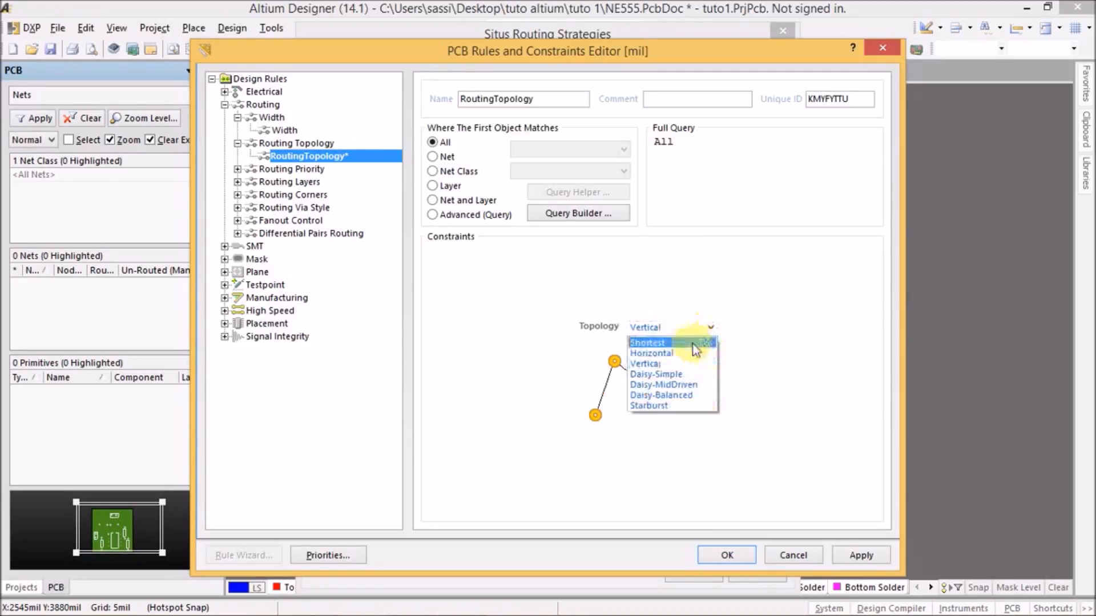
pyautogui.click(665, 373)
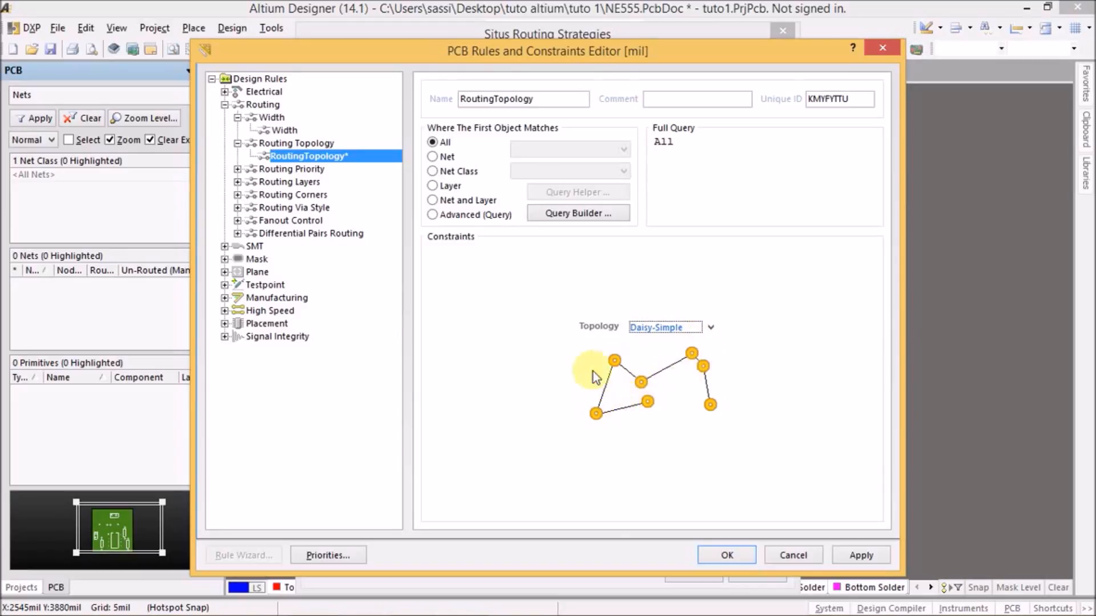
pyautogui.click(711, 330)
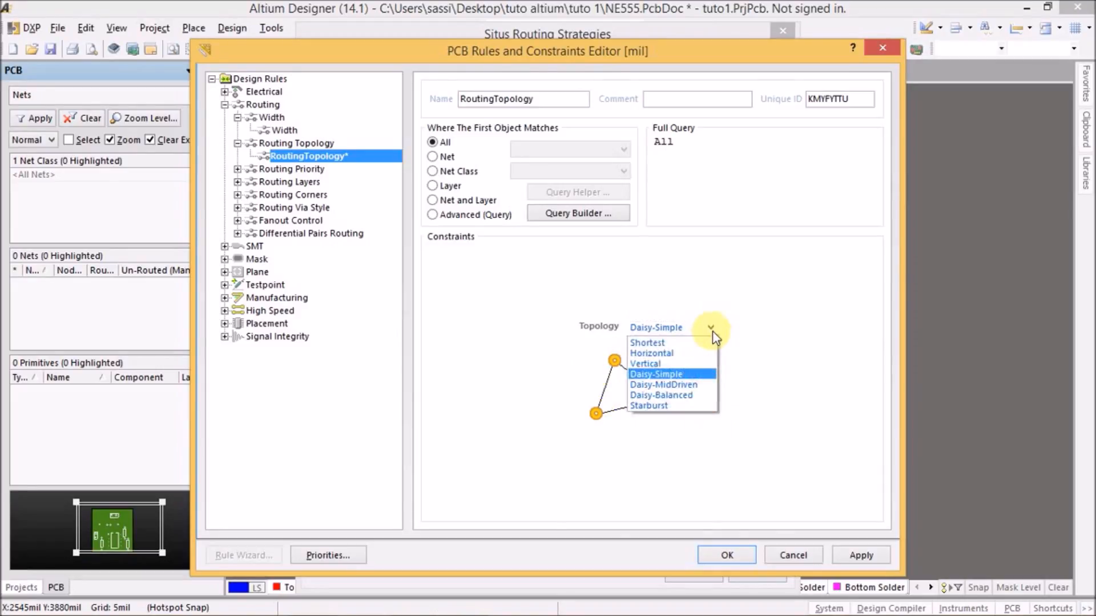
pyautogui.click(665, 384)
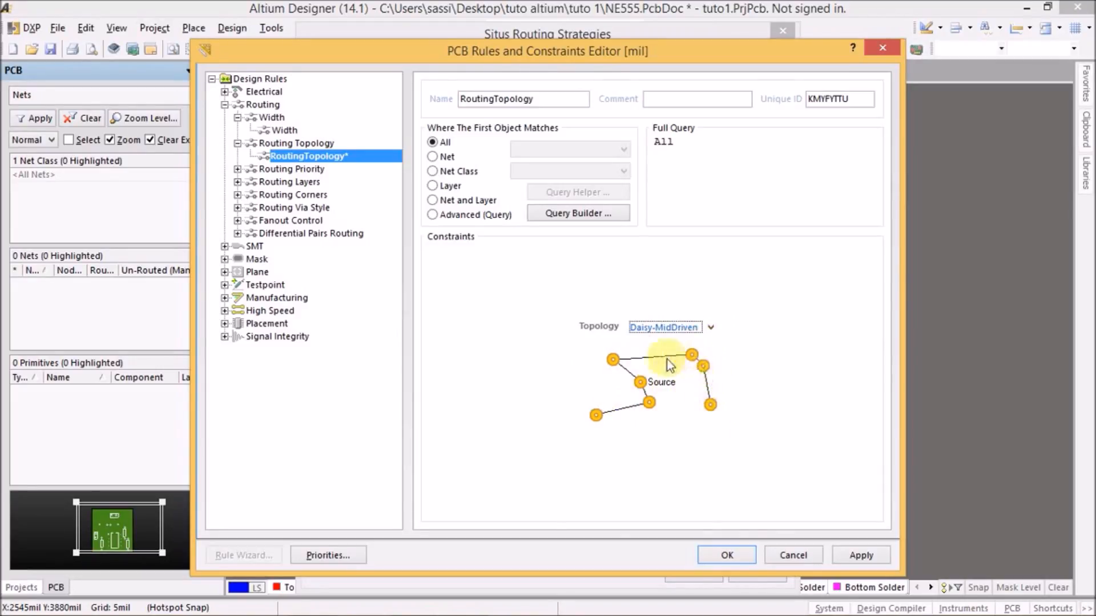
pyautogui.click(706, 327)
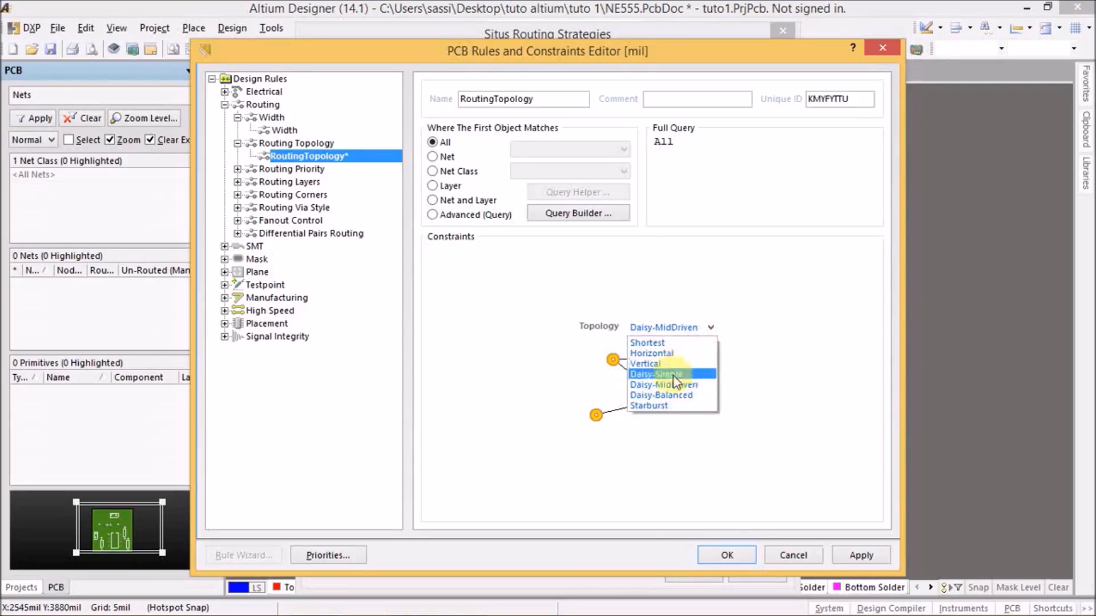
pyautogui.click(671, 406)
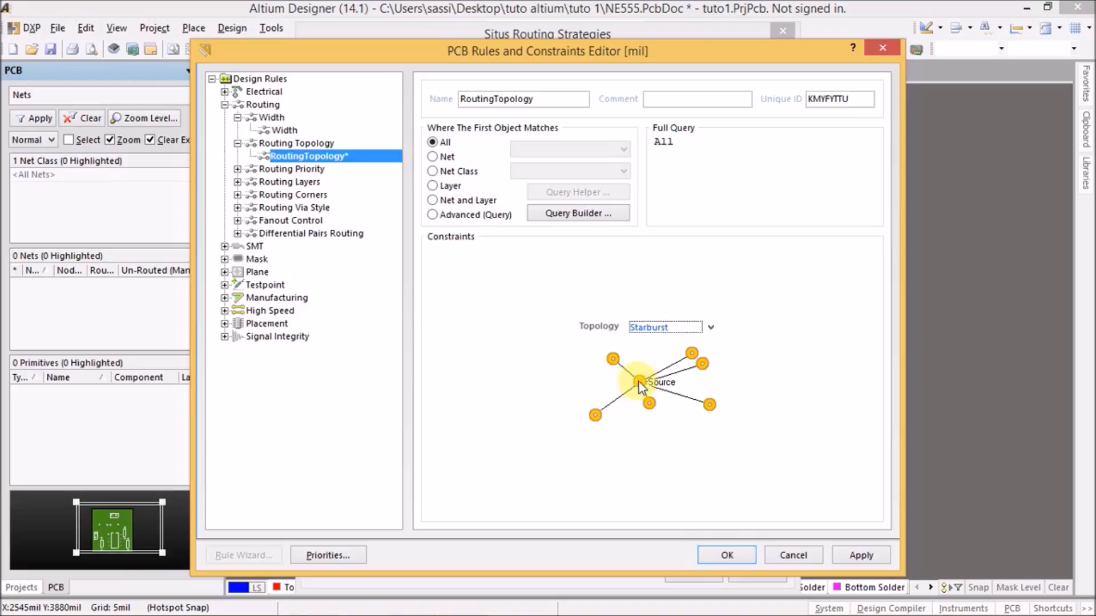
# - Set the RoutingTopology rule's topology to Shortest and apply it
pyautogui.click(712, 328)
pyautogui.click(673, 347)
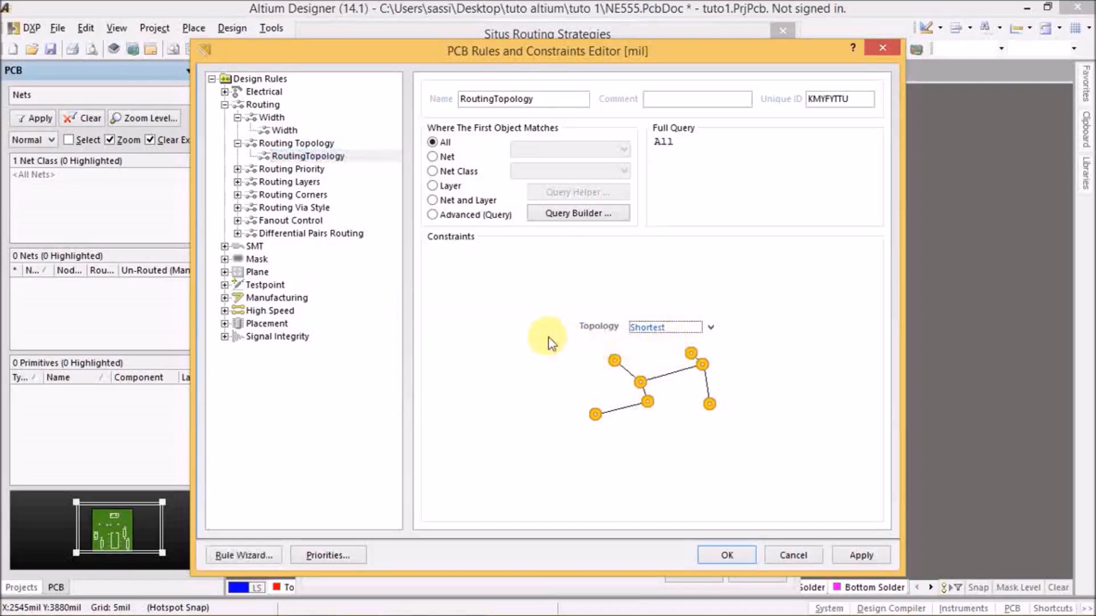
pyautogui.click(861, 555)
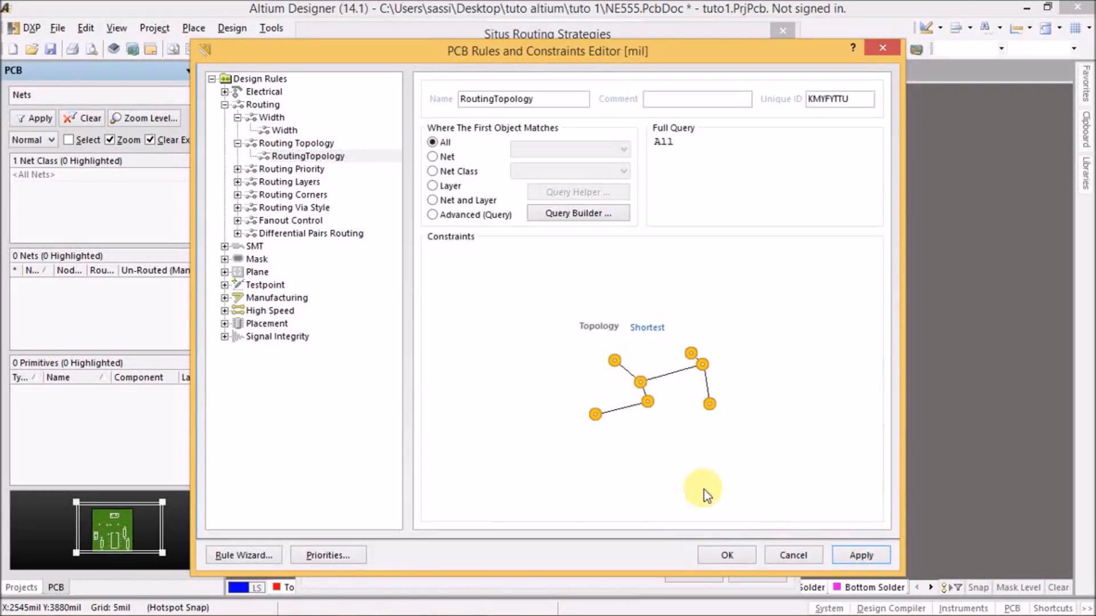
# - Disallow routing on the Top Layer in the RoutingLayers rule, leaving only the Bottom Layer enabled, and apply the change
pyautogui.click(238, 181)
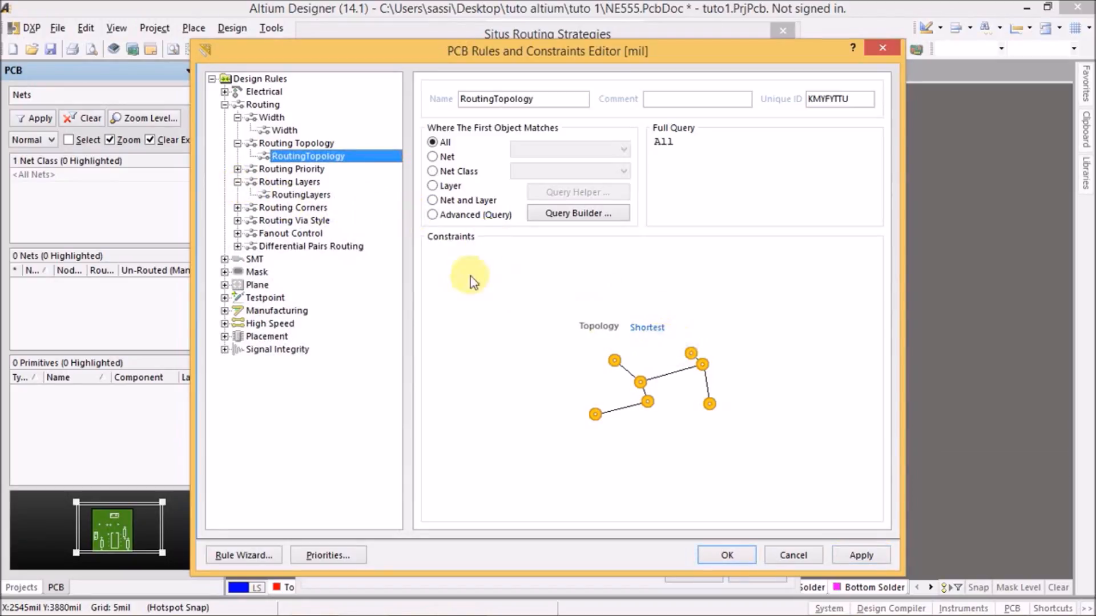
pyautogui.click(320, 193)
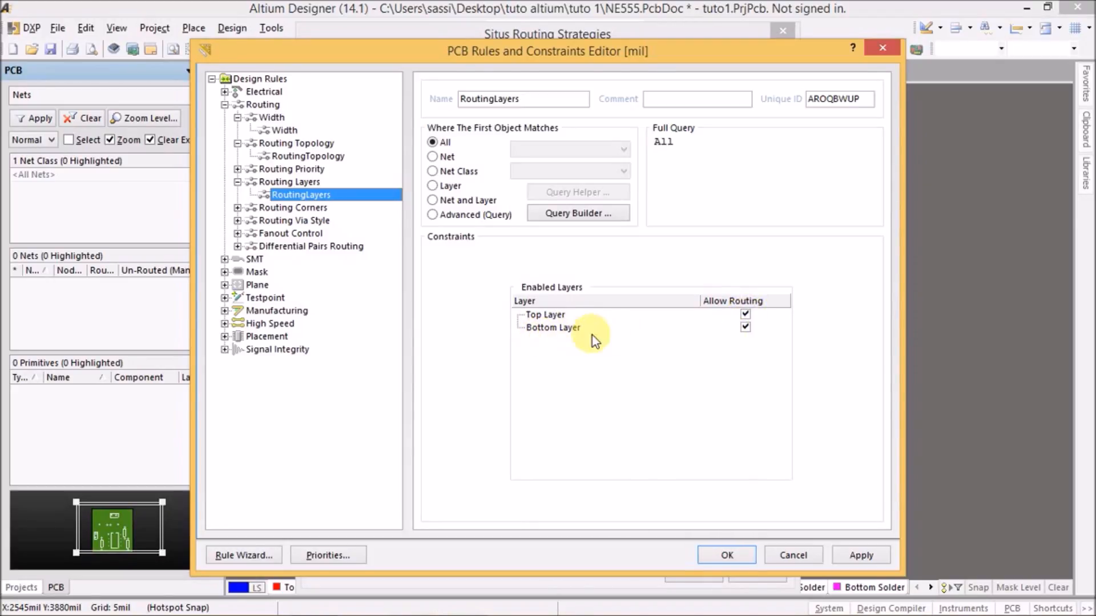
pyautogui.click(744, 314)
pyautogui.click(745, 313)
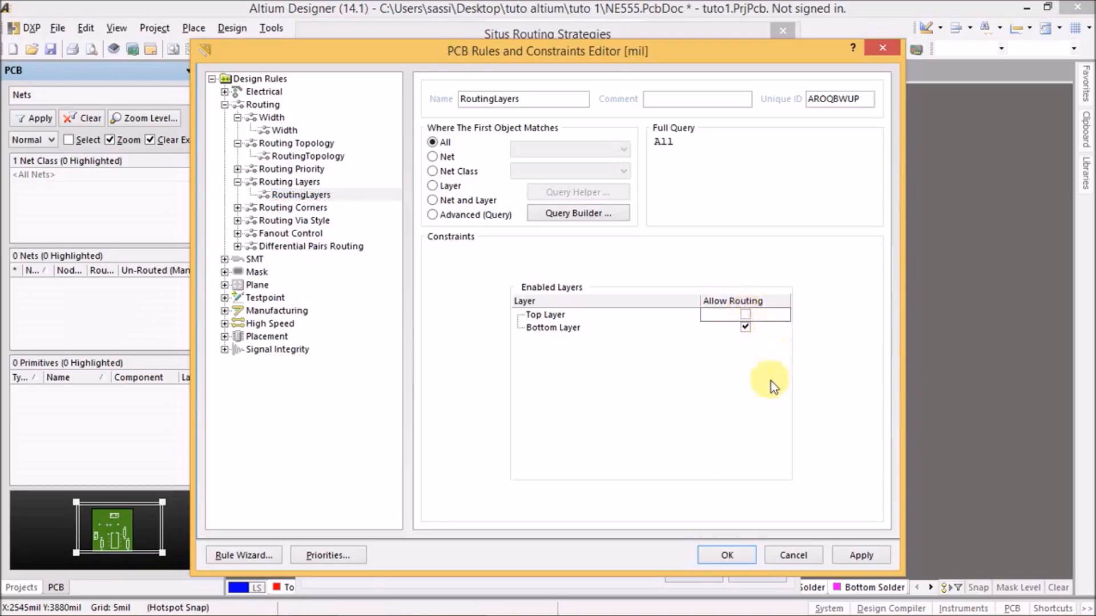
pyautogui.click(860, 555)
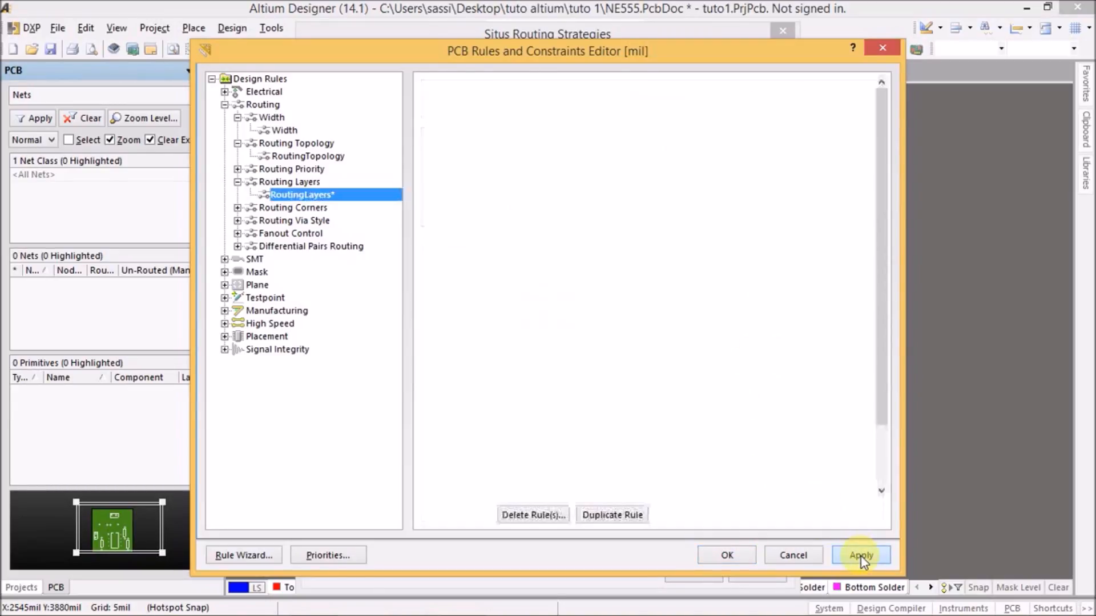
# - Look through the rules under Routing Via Style and Fanout Control, and collapse both groups
pyautogui.click(237, 221)
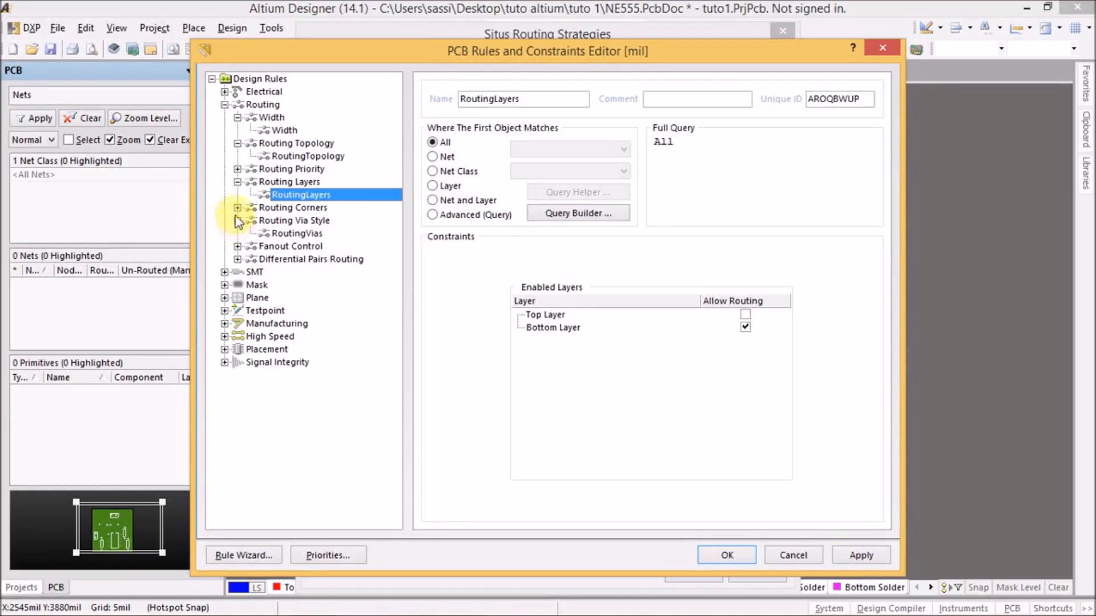
pyautogui.click(238, 246)
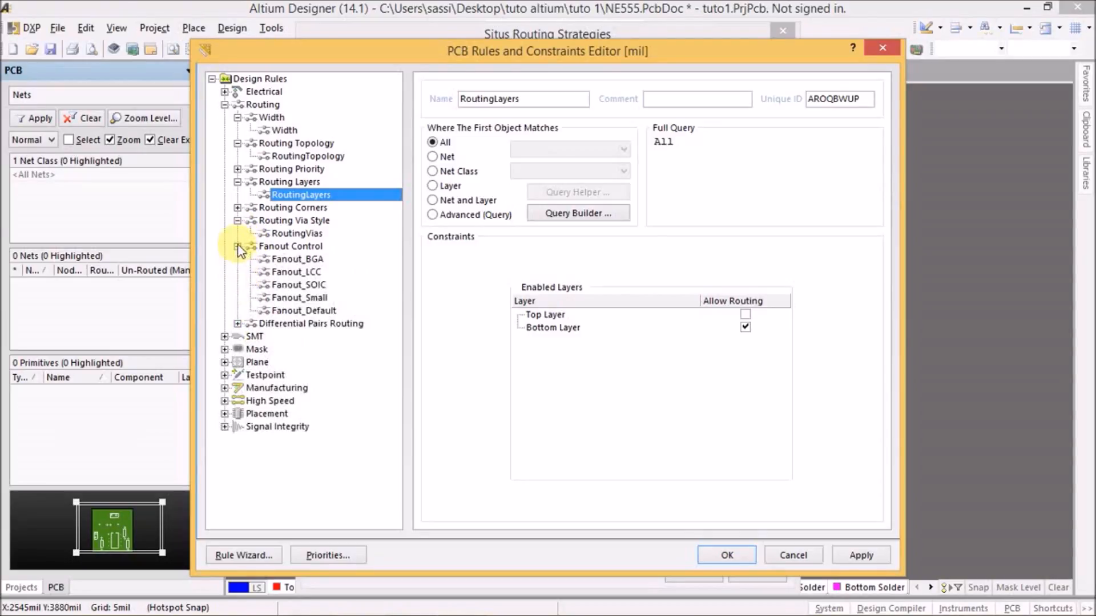
pyautogui.click(238, 246)
pyautogui.click(237, 221)
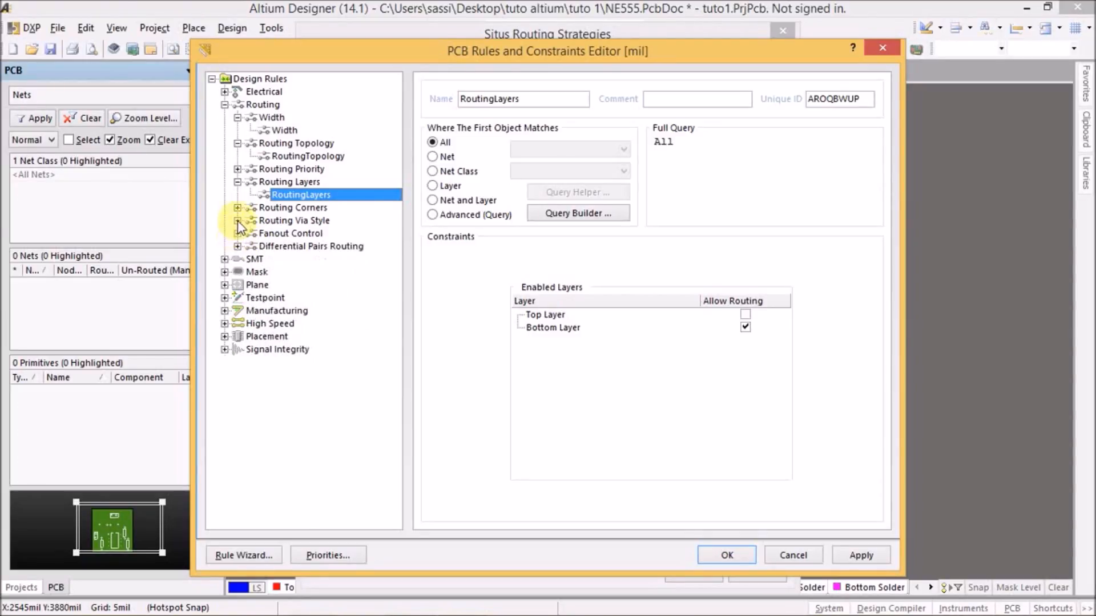
# - Collapse the remaining routing rule groups and the Routing category, and accept the design rules
pyautogui.click(237, 183)
pyautogui.click(238, 143)
pyautogui.click(237, 117)
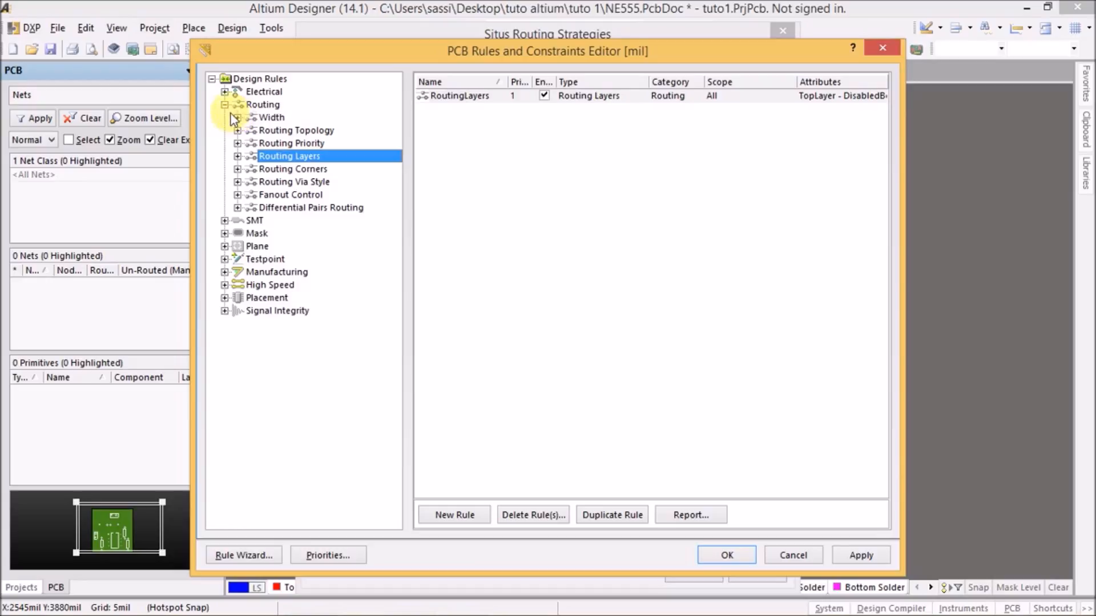
pyautogui.click(224, 105)
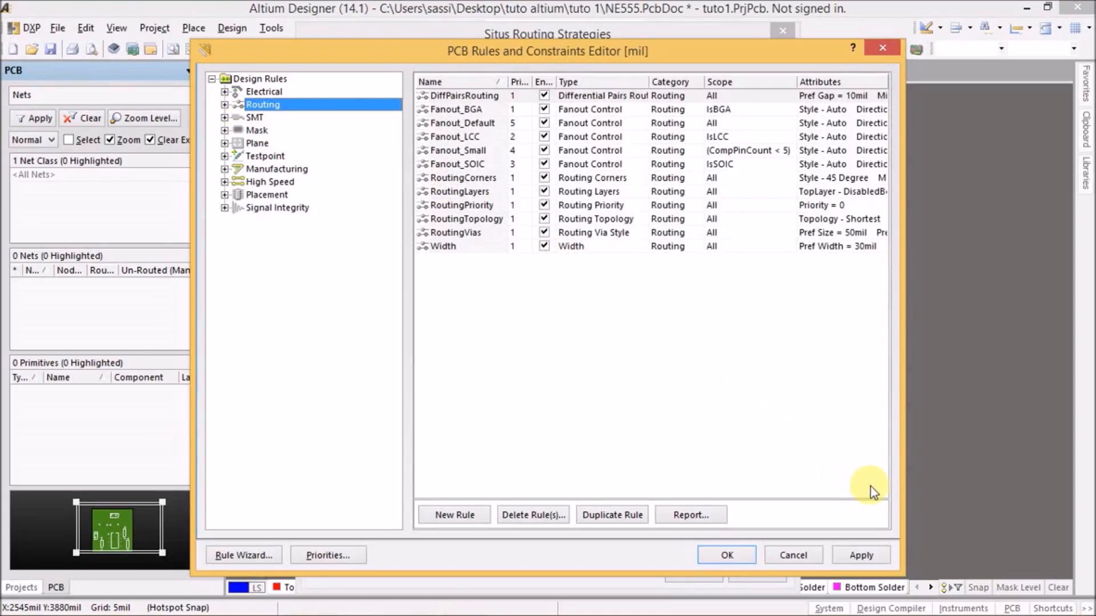
pyautogui.click(726, 557)
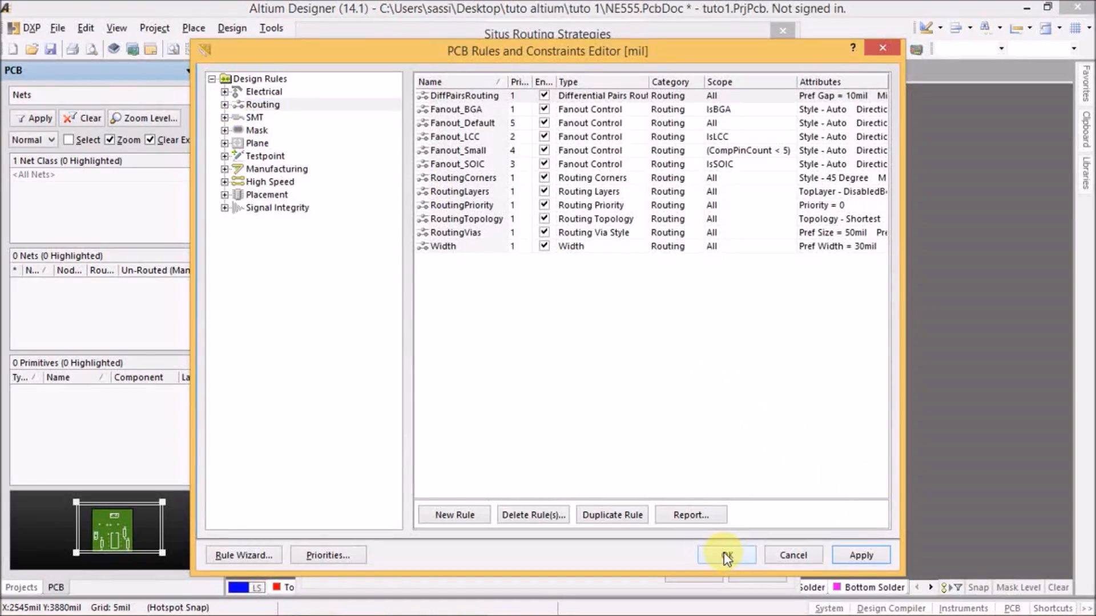
pyautogui.click(740, 558)
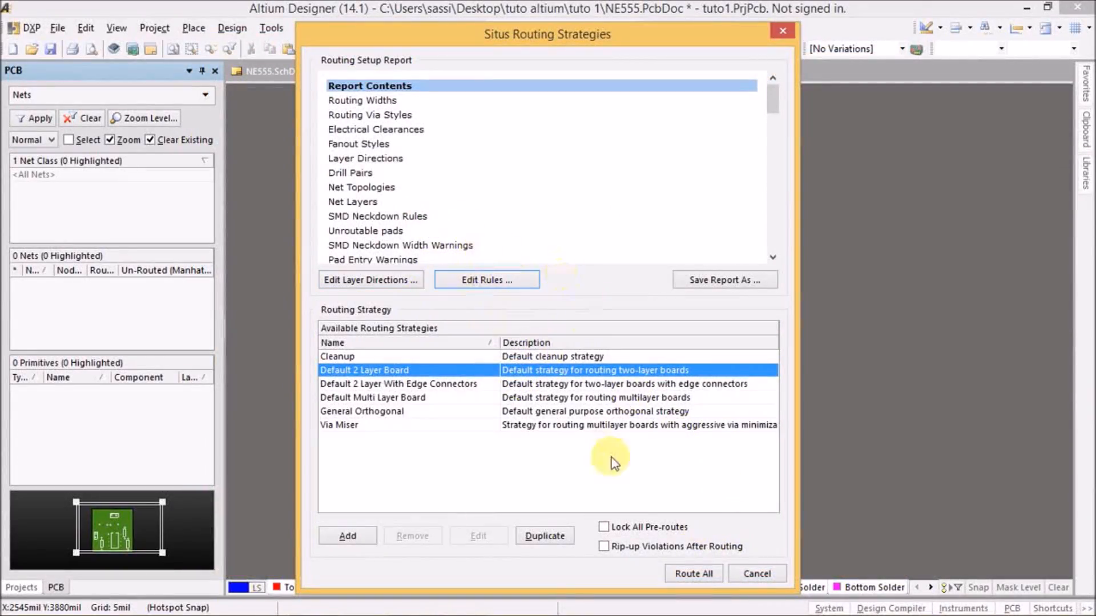
# - Auto-route the whole board with the Default 2 Layer Board strategy and clear the Messages window off the board
pyautogui.click(696, 574)
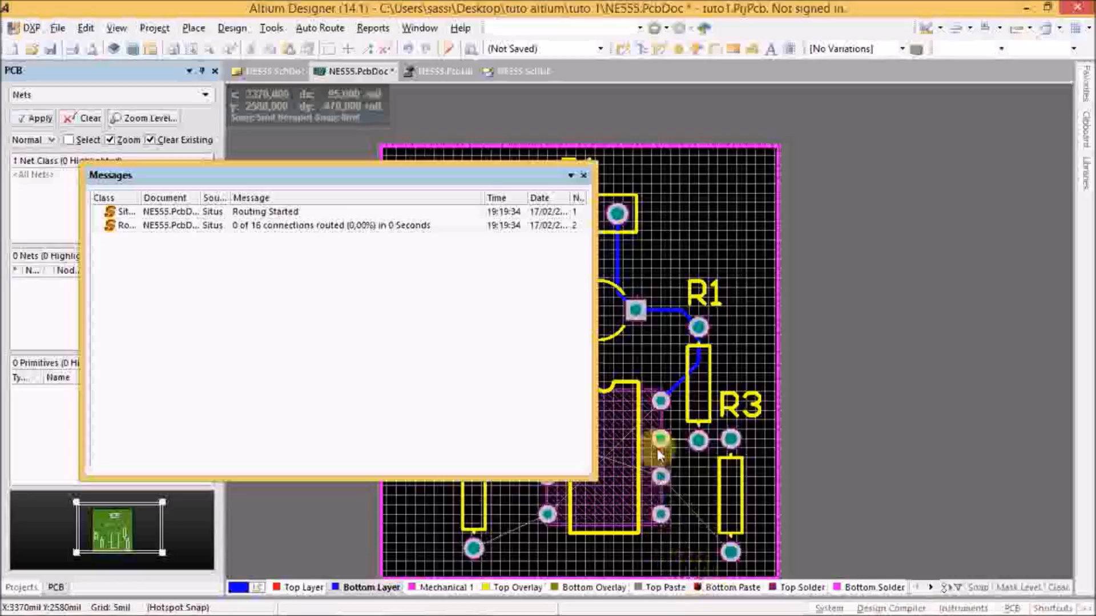
pyautogui.moveTo(474, 176)
pyautogui.mouseDown()
pyautogui.moveTo(386, 166)
pyautogui.moveTo(390, 126)
pyautogui.mouseUp()
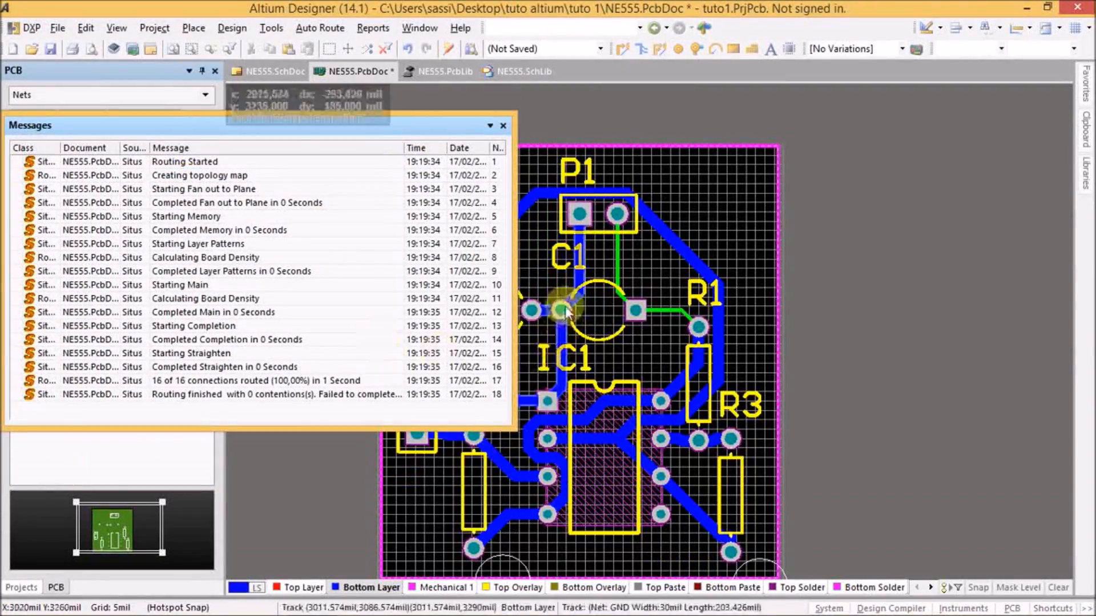
pyautogui.moveTo(327, 130); pyautogui.dragTo(253, 103)
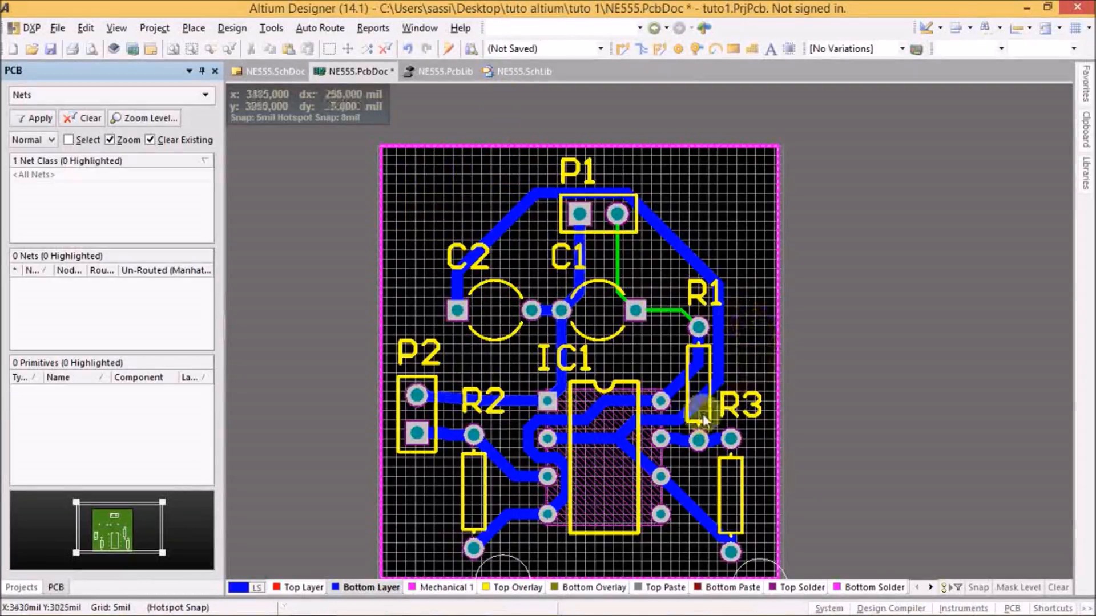
# - Examine the auto-routed board, check the 5V connections in the NE555.SchDoc schematic, and return to NE555.PcbDoc
pyautogui.scroll(-3, 631, 318)
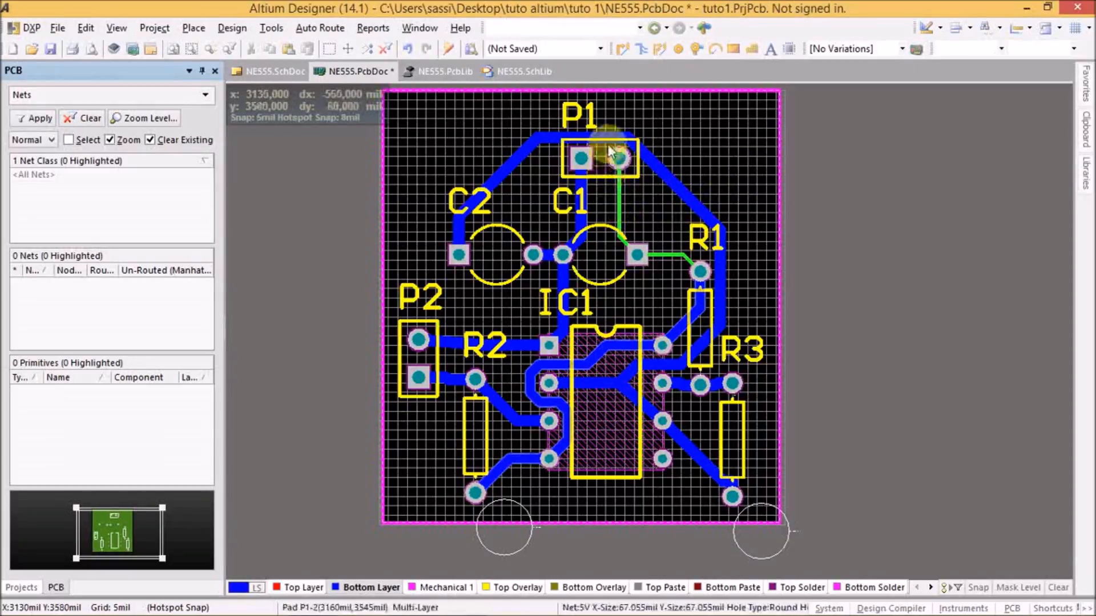
pyautogui.click(269, 73)
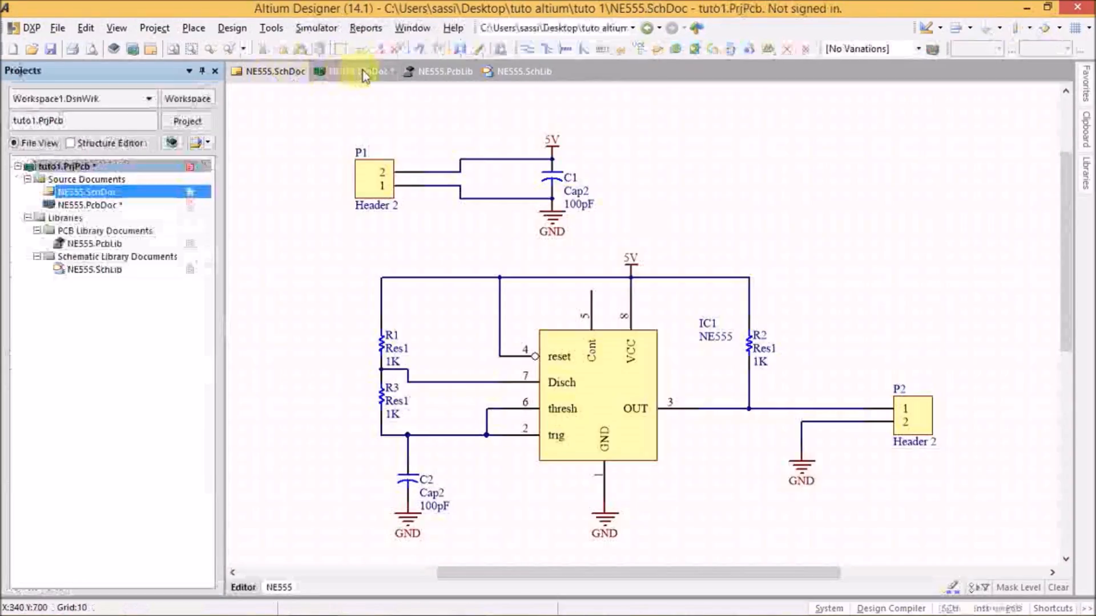
pyautogui.click(359, 71)
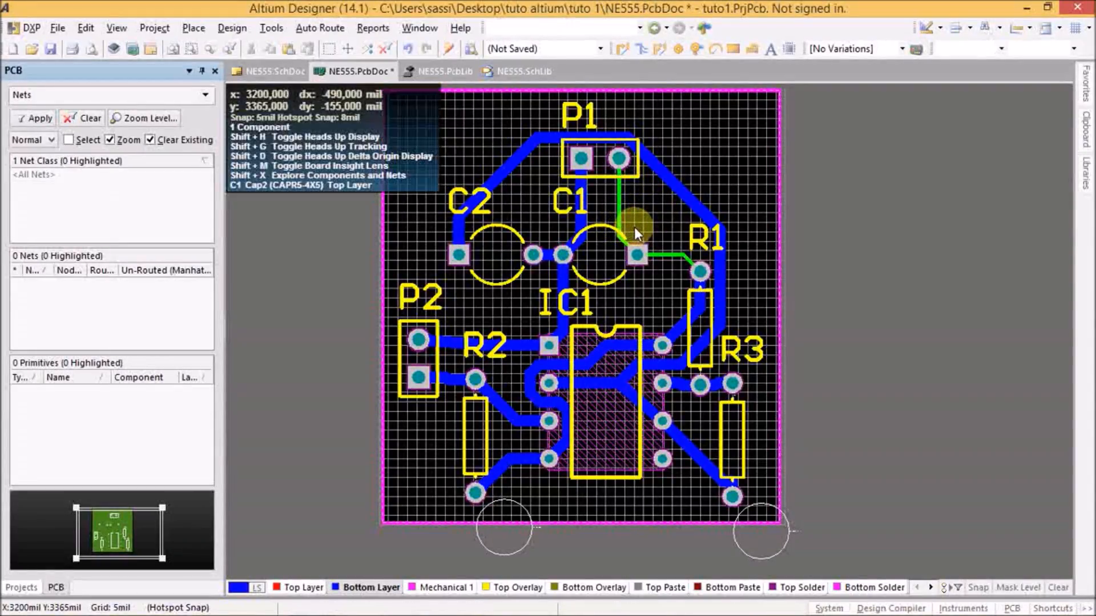
# - Set the width of the two 5V track segments running from P1 to C1 to 30 mil
pyautogui.click(618, 219)
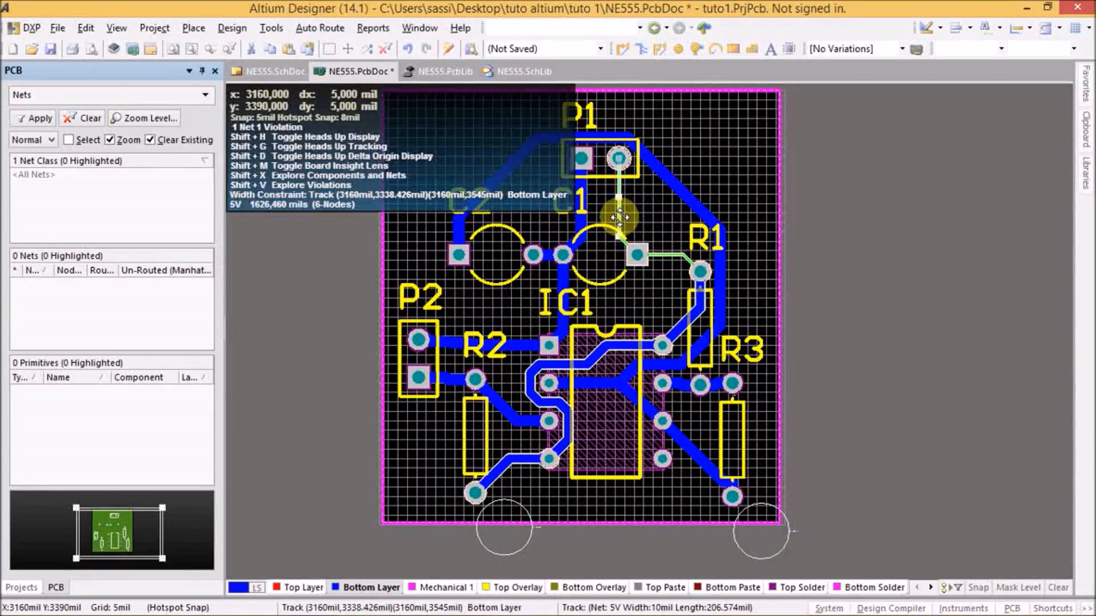
pyautogui.doubleClick(620, 217)
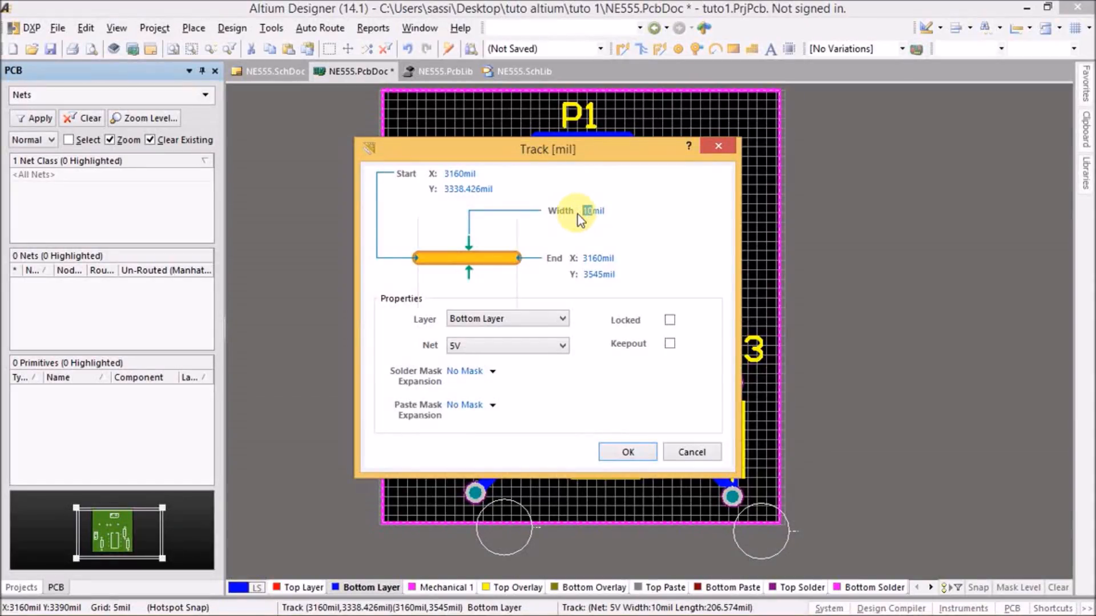
pyautogui.press('Return')
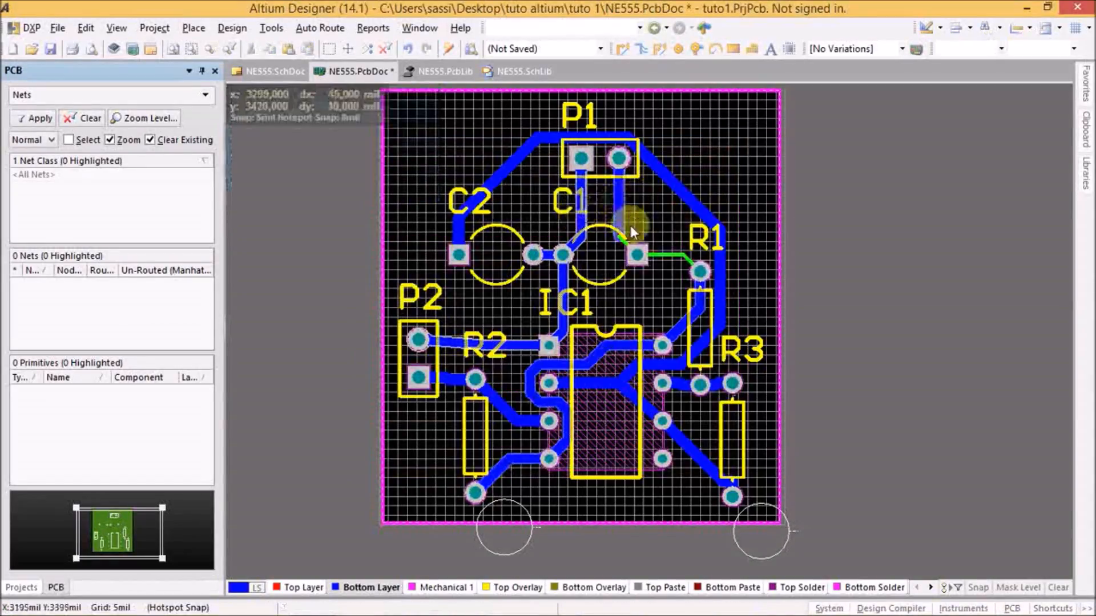
pyautogui.click(626, 245)
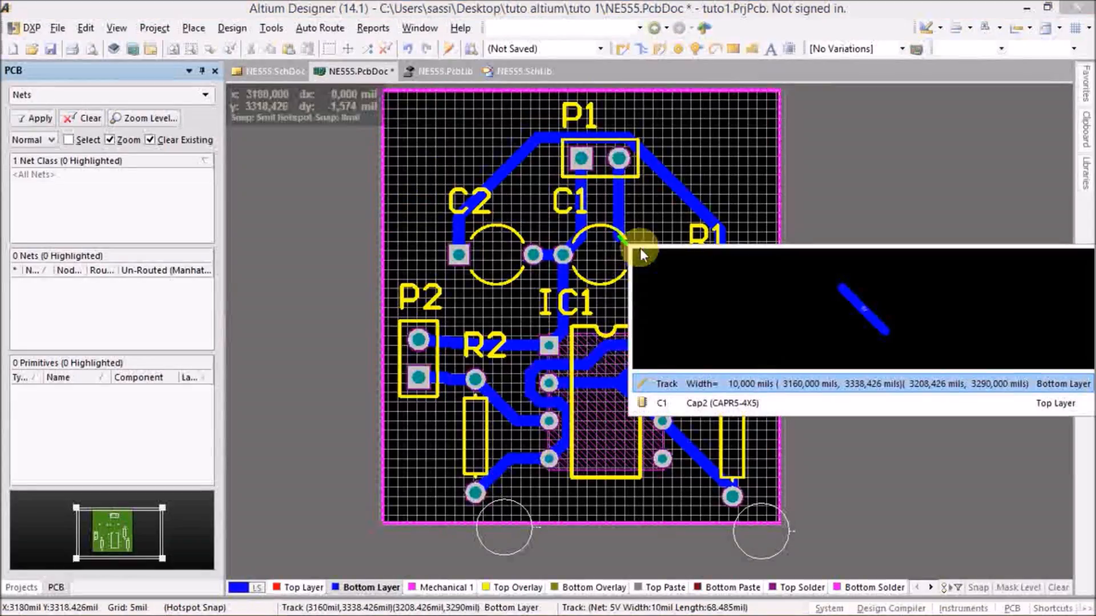
pyautogui.click(795, 388)
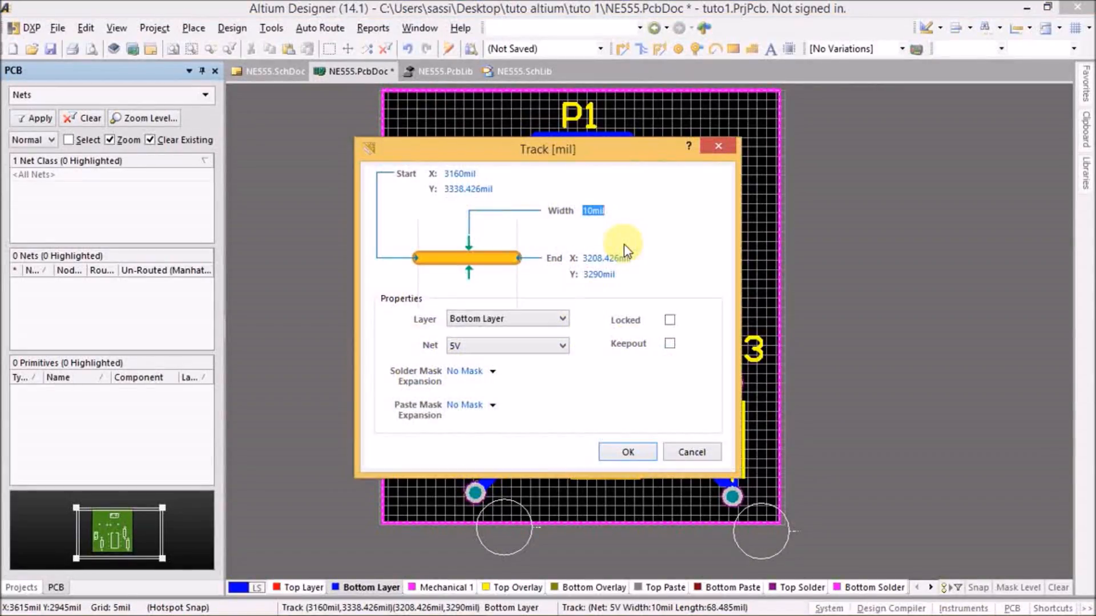
pyautogui.write('30')
pyautogui.press('Return')
# - Set the width of the two 5V track segments between C1 and R1 to 30 mil
pyautogui.doubleClick(669, 253)
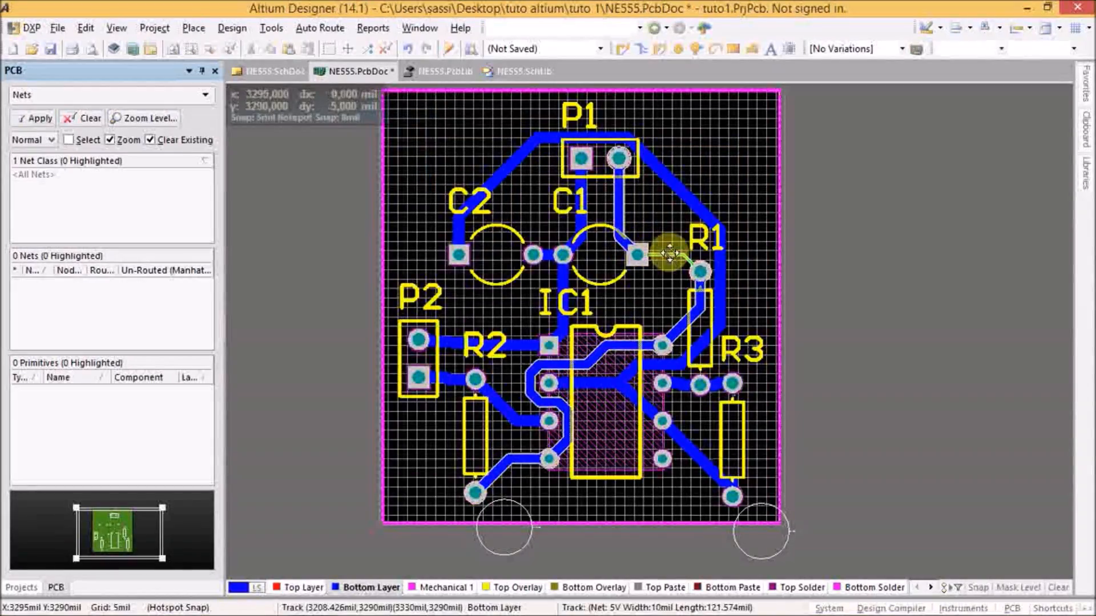
pyautogui.write('30')
pyautogui.press('Return')
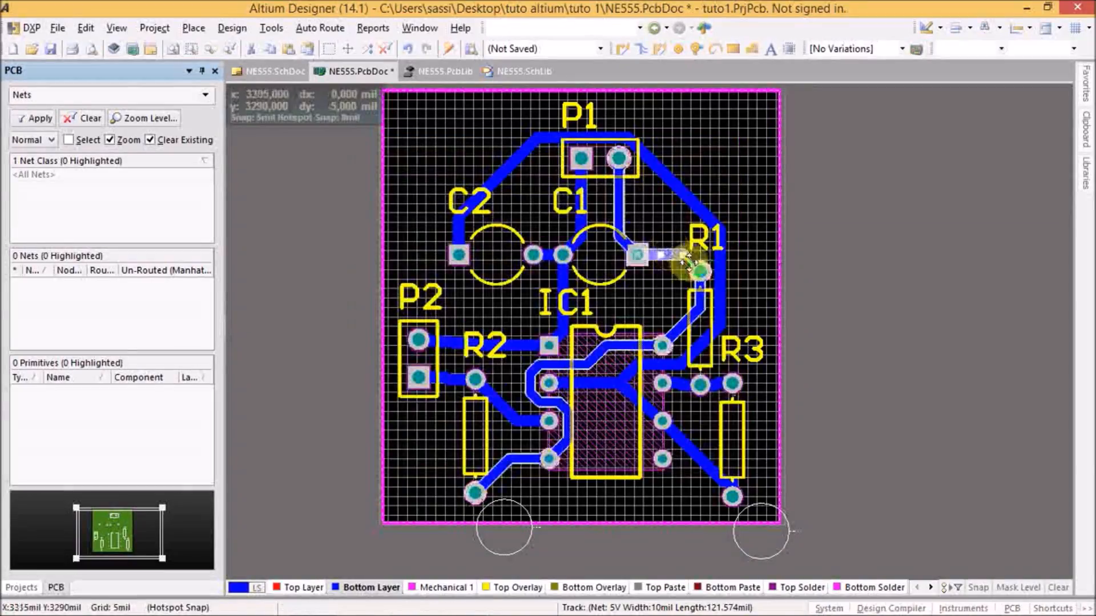
pyautogui.doubleClick(694, 269)
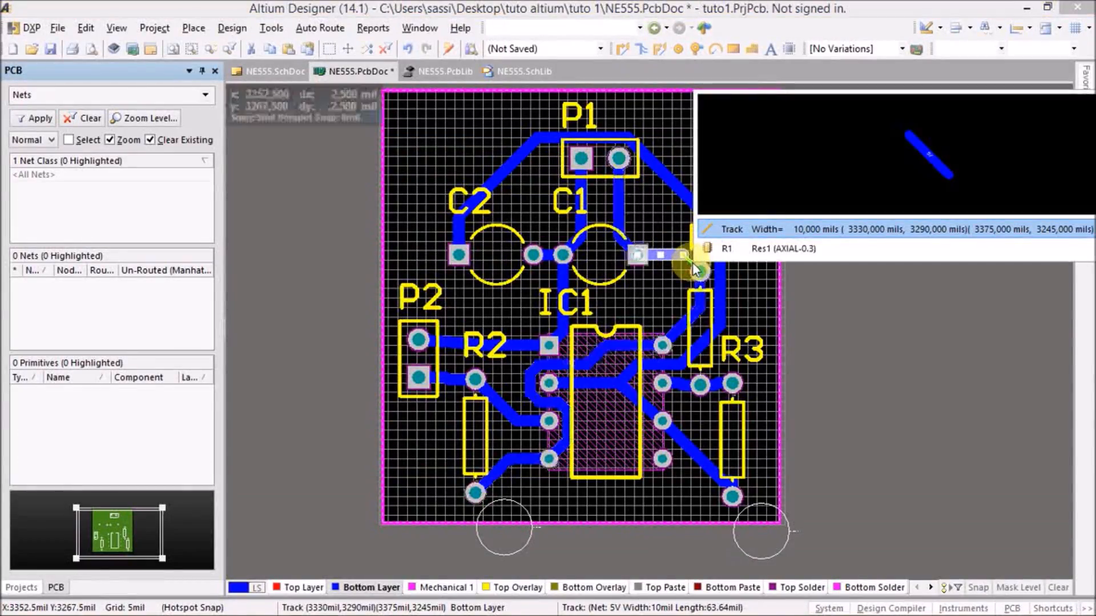
pyautogui.click(703, 231)
pyautogui.write('30')
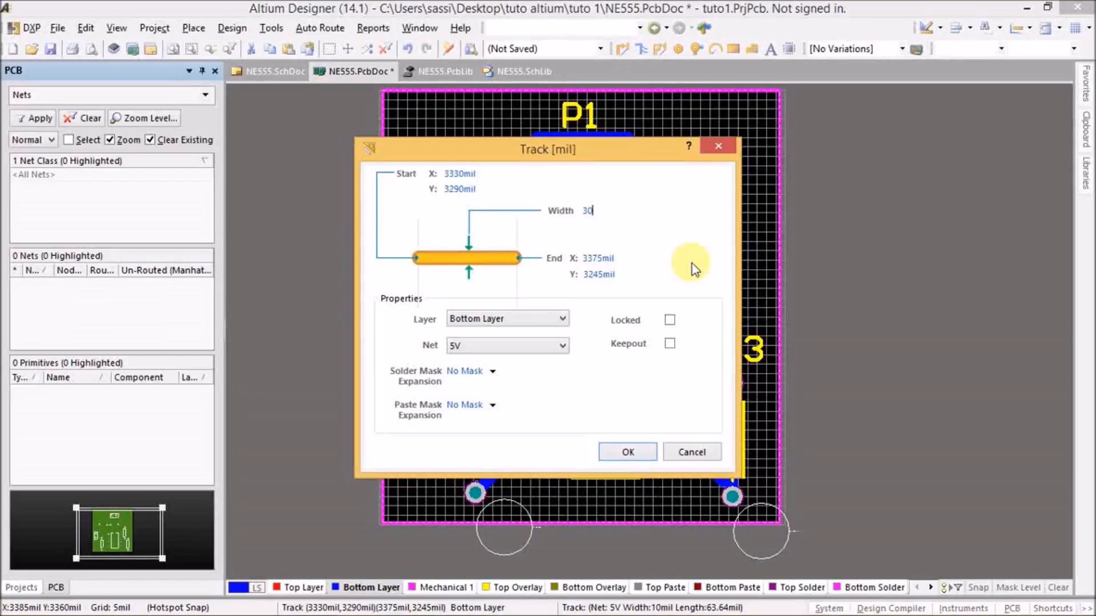
pyautogui.press('Return')
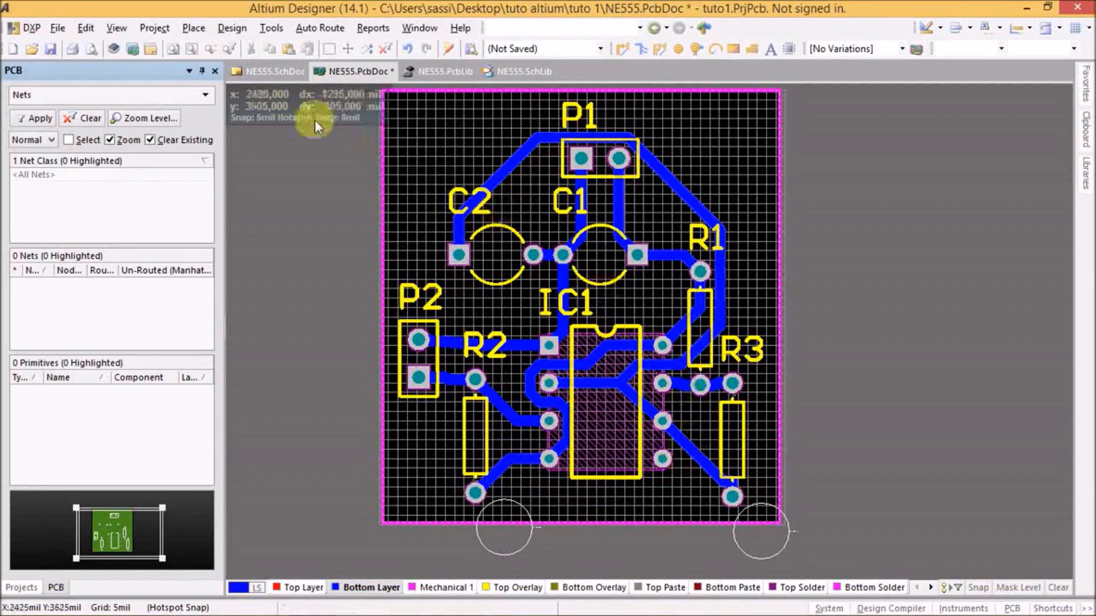
# - Show the board in 3D Layout Mode and flip it to view the routed bottom side
pyautogui.click(124, 28)
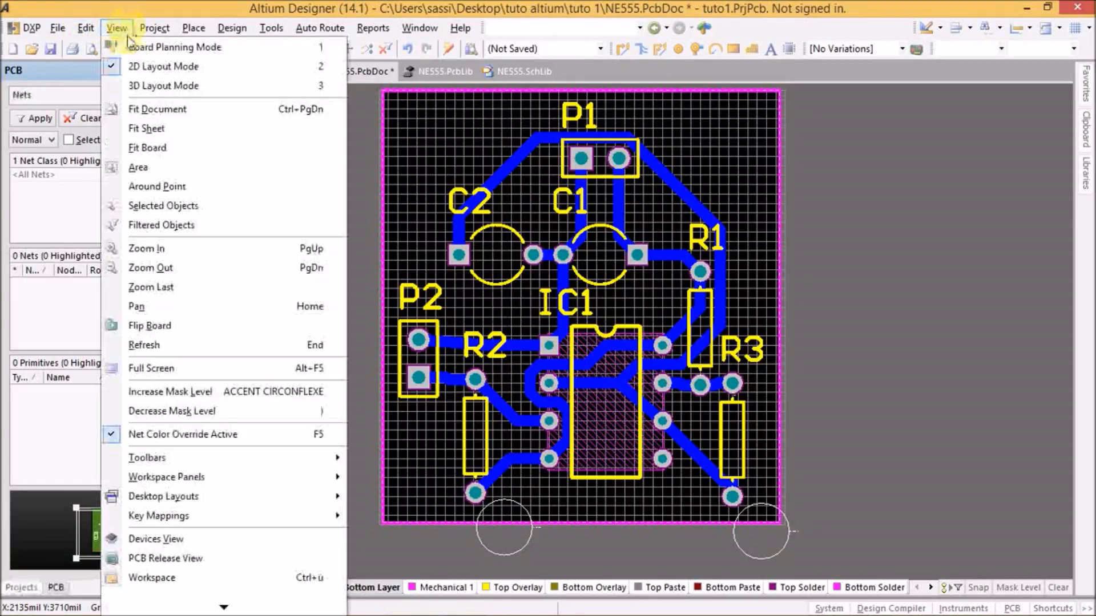
pyautogui.click(140, 87)
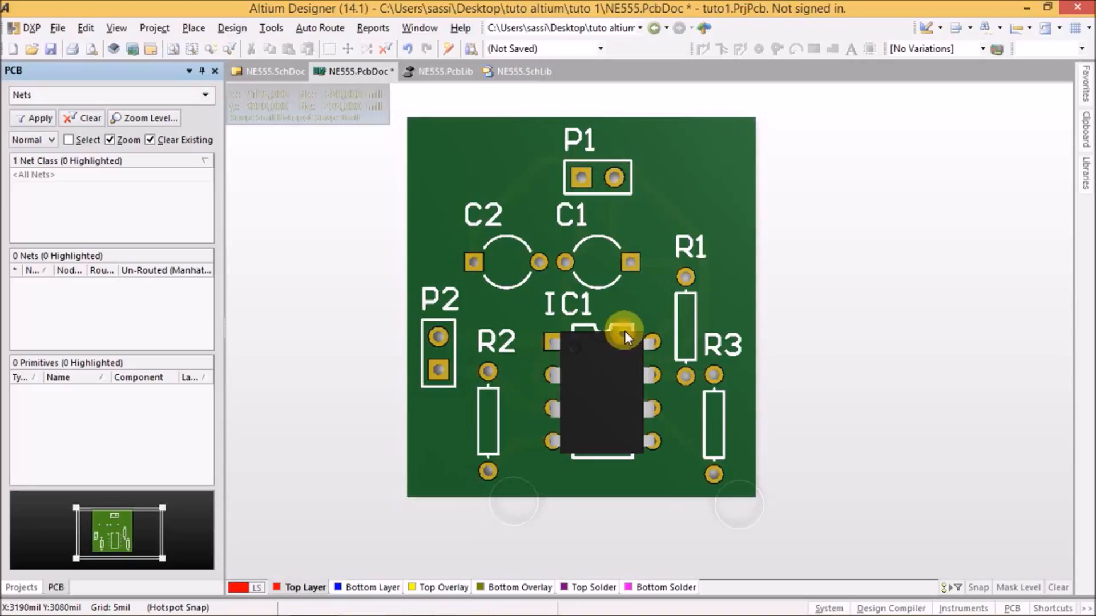
pyautogui.click(124, 28)
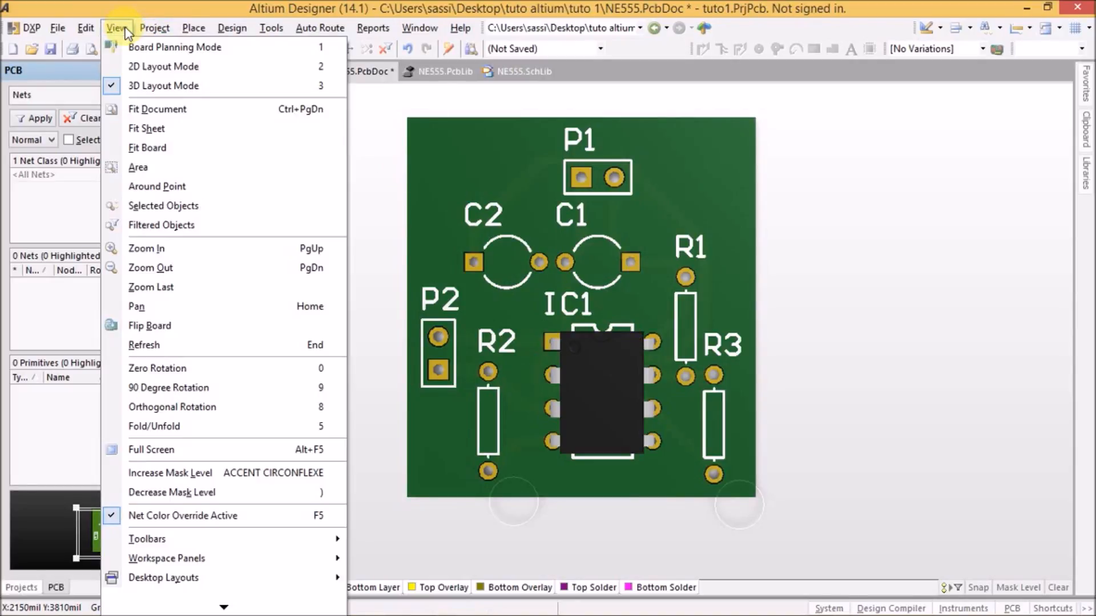
pyautogui.click(190, 334)
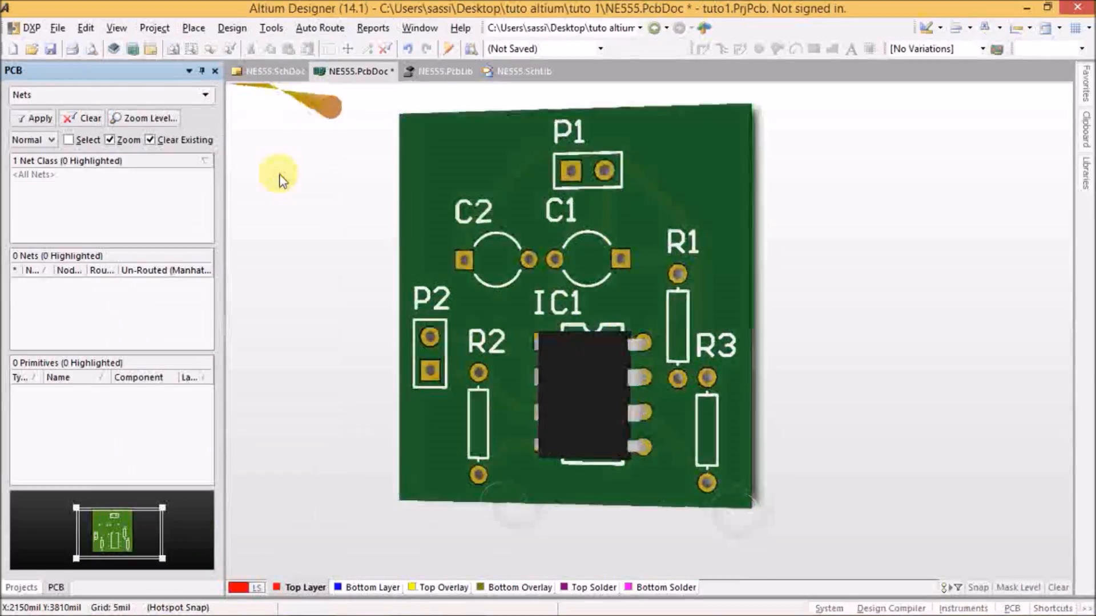
pyautogui.moveTo(986, 239); pyautogui.dragTo(1004, 233, button='right')
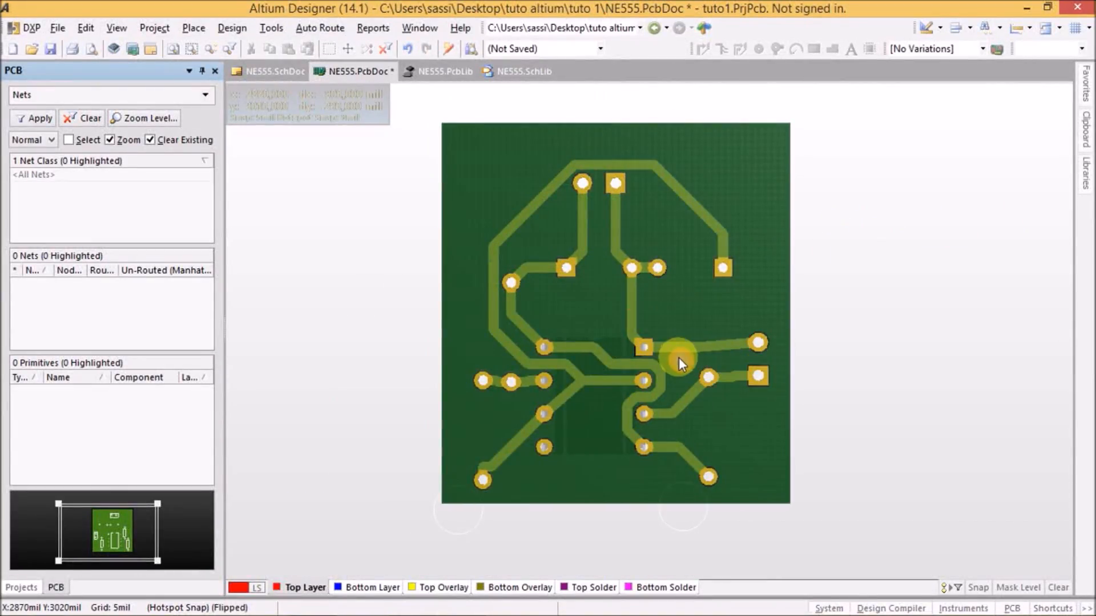
# - Flip the board back to its component side and return to 2D Layout Mode
pyautogui.click(116, 28)
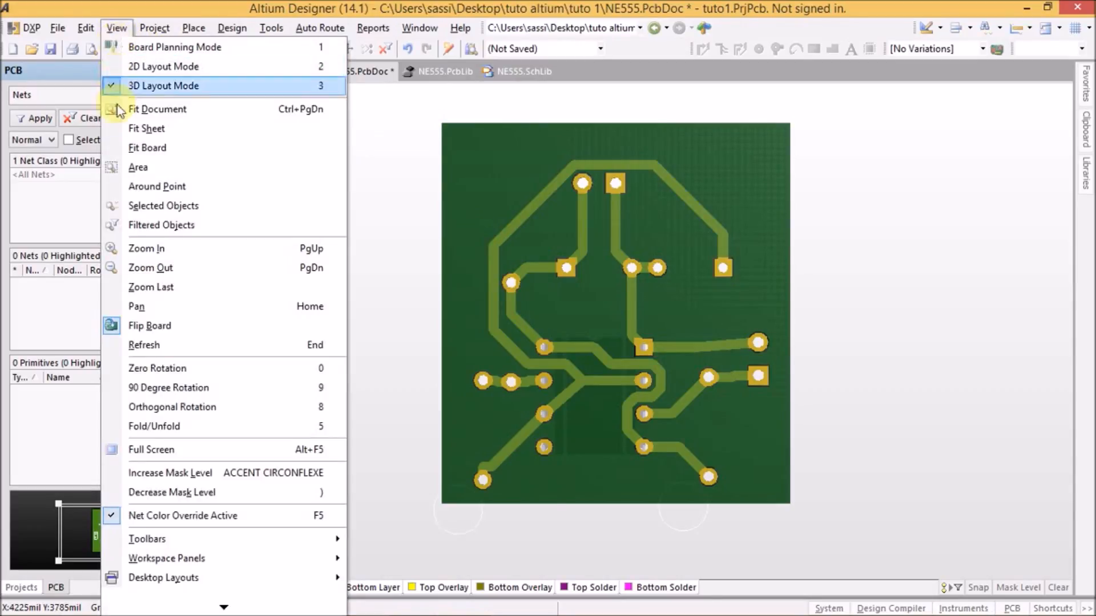
pyautogui.click(149, 325)
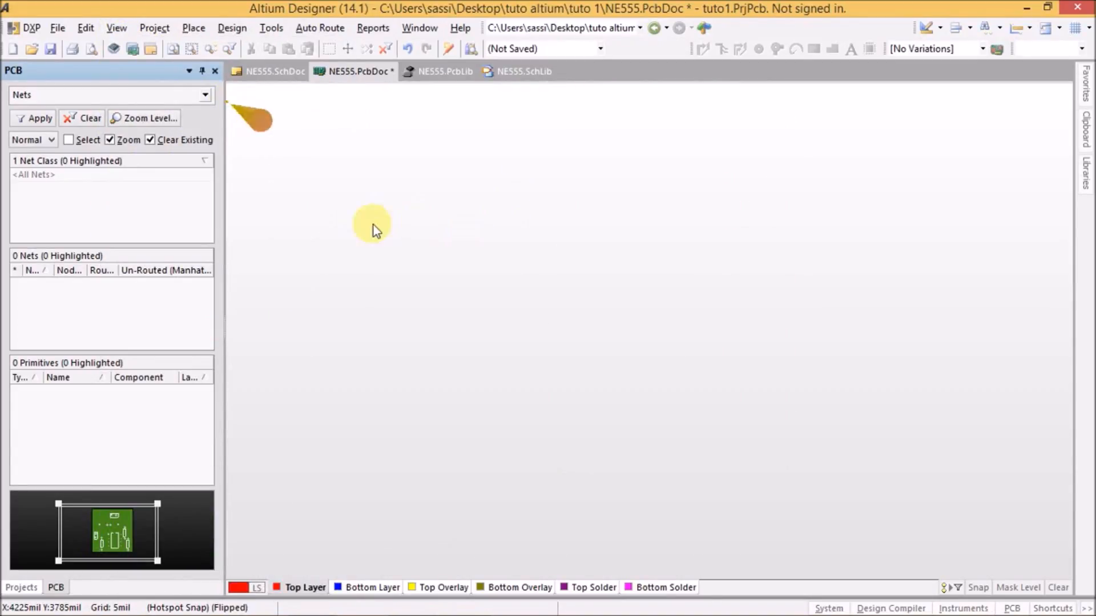
pyautogui.moveTo(755, 284); pyautogui.dragTo(837, 293, button='right')
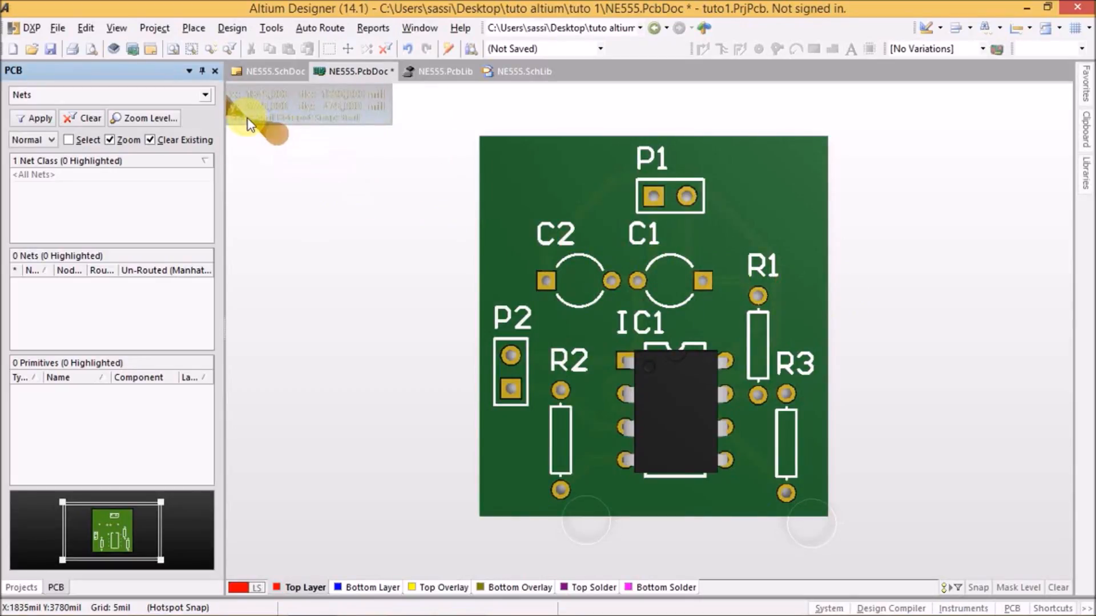
pyautogui.click(116, 28)
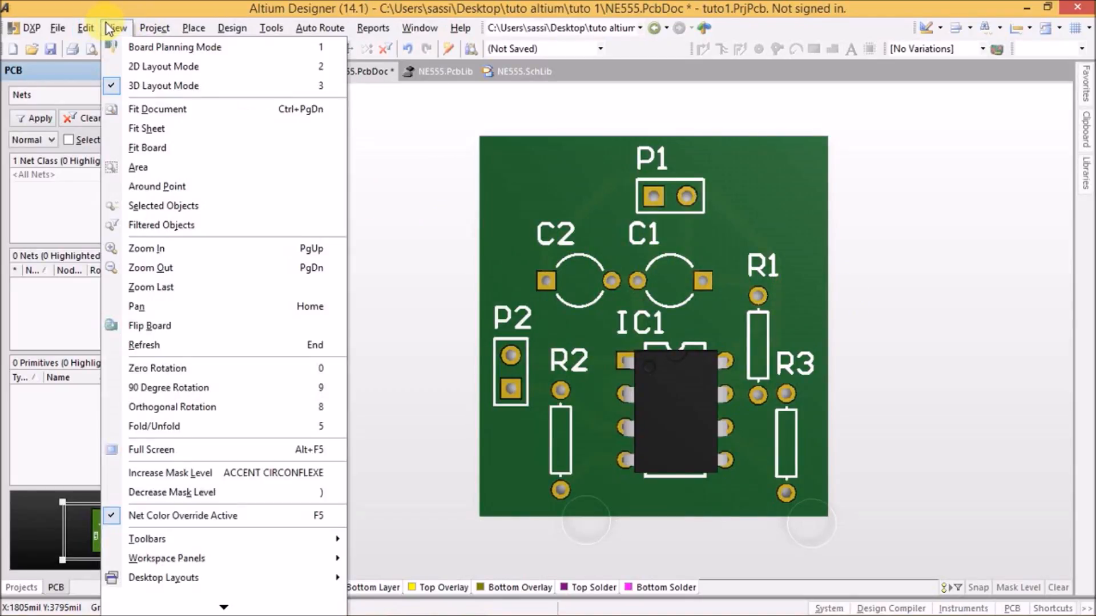
pyautogui.click(119, 67)
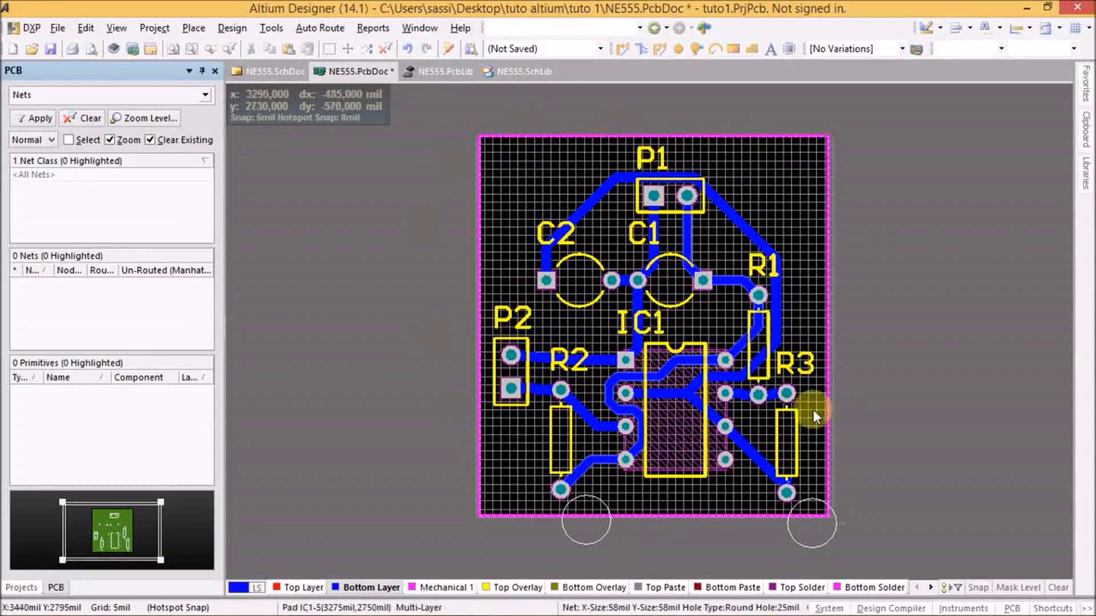
# - Open the print preview of the Final fabrication output for NE555.PcbDoc
pyautogui.click(80, 29)
pyautogui.click(80, 29)
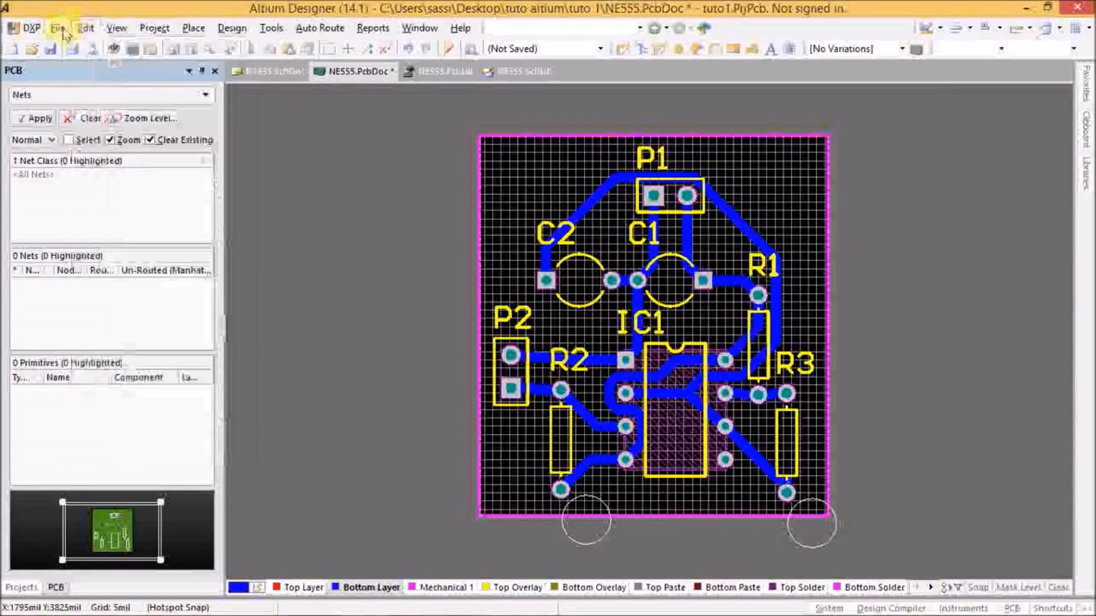
pyautogui.click(58, 29)
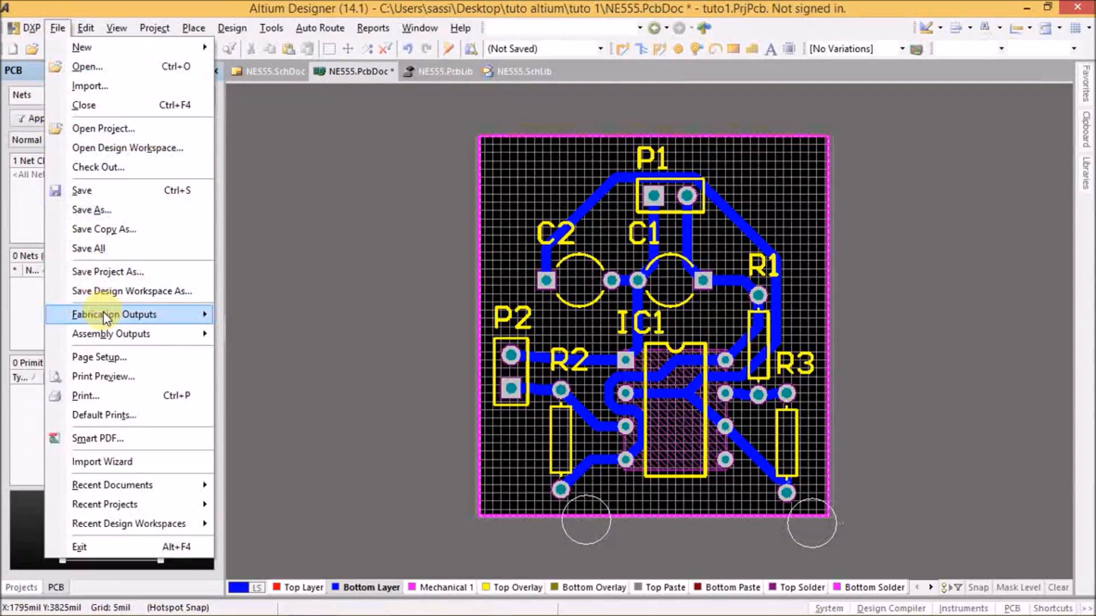
pyautogui.moveTo(105, 315)
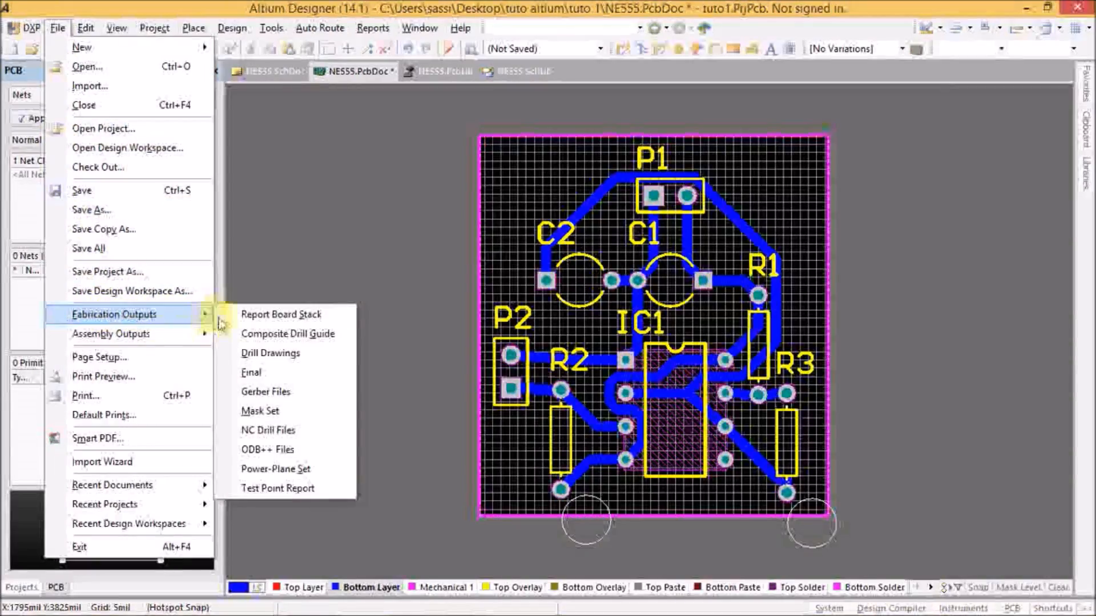
pyautogui.click(265, 369)
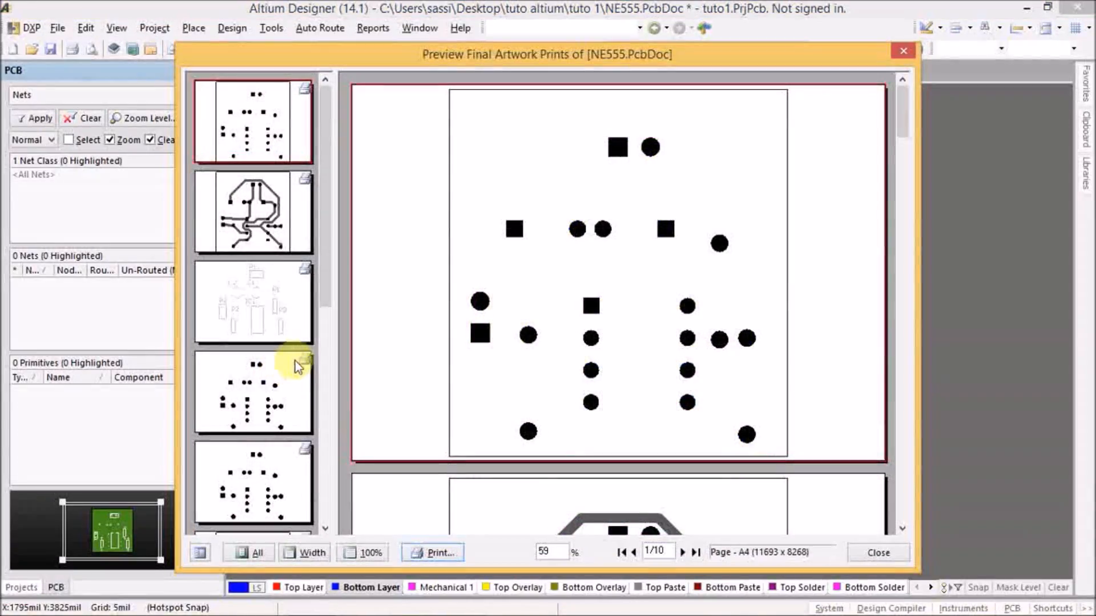
pyautogui.moveTo(323, 244); pyautogui.dragTo(314, 168)
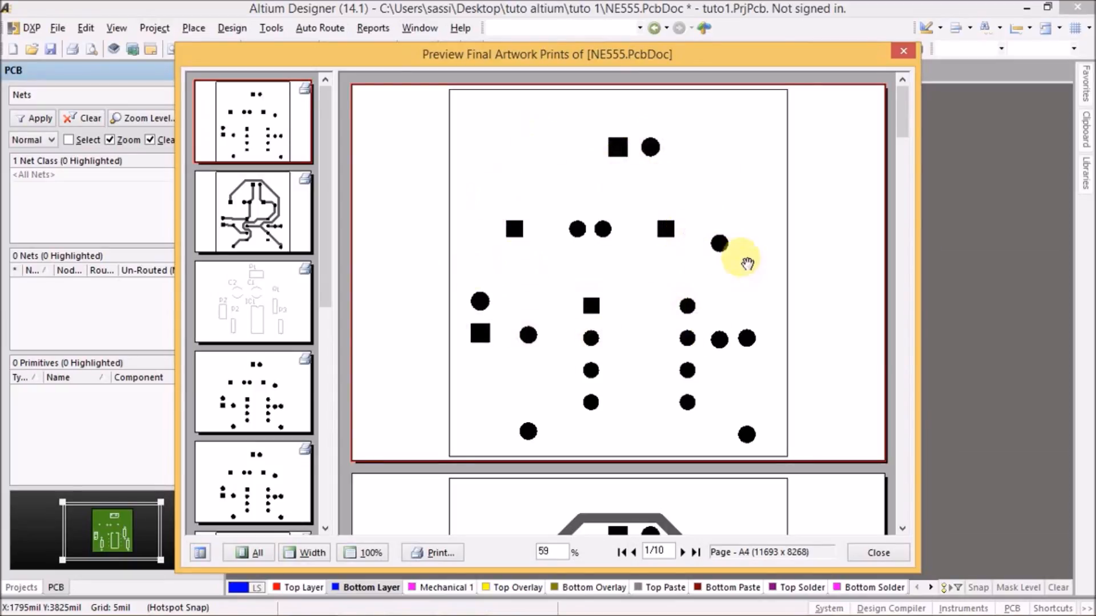
# - View the artwork pages with the bottom tracks, the component outlines and the pads on page 4
pyautogui.click(260, 227)
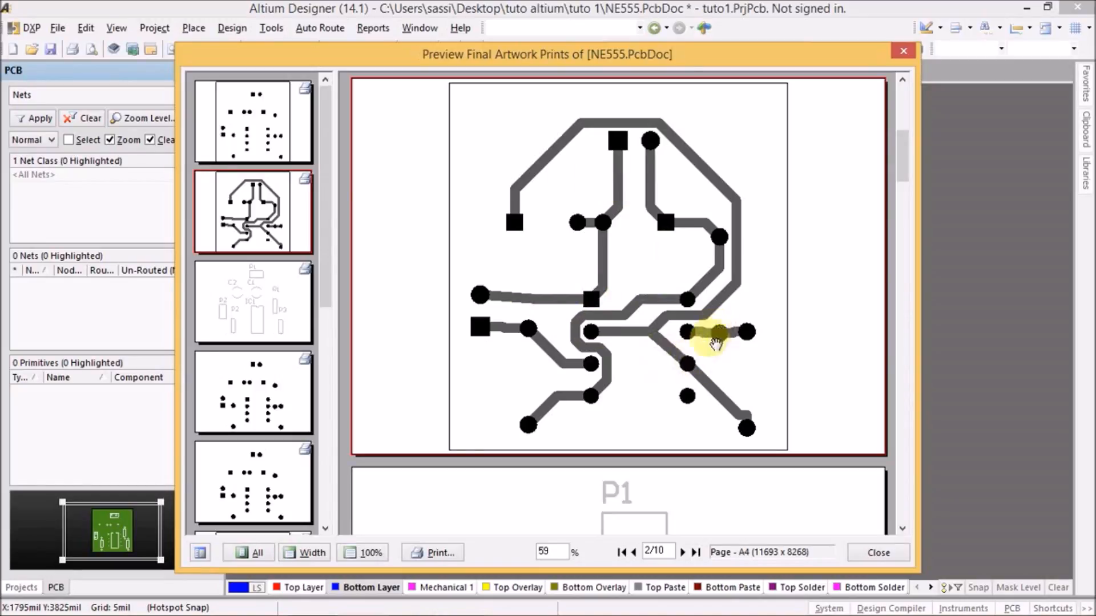
pyautogui.click(243, 297)
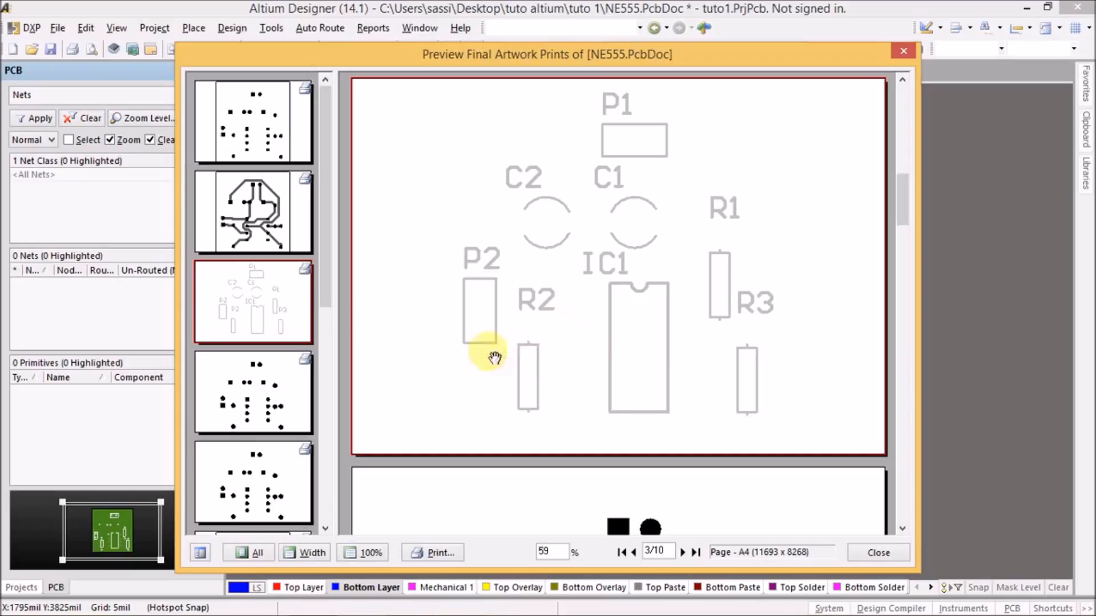
pyautogui.click(272, 391)
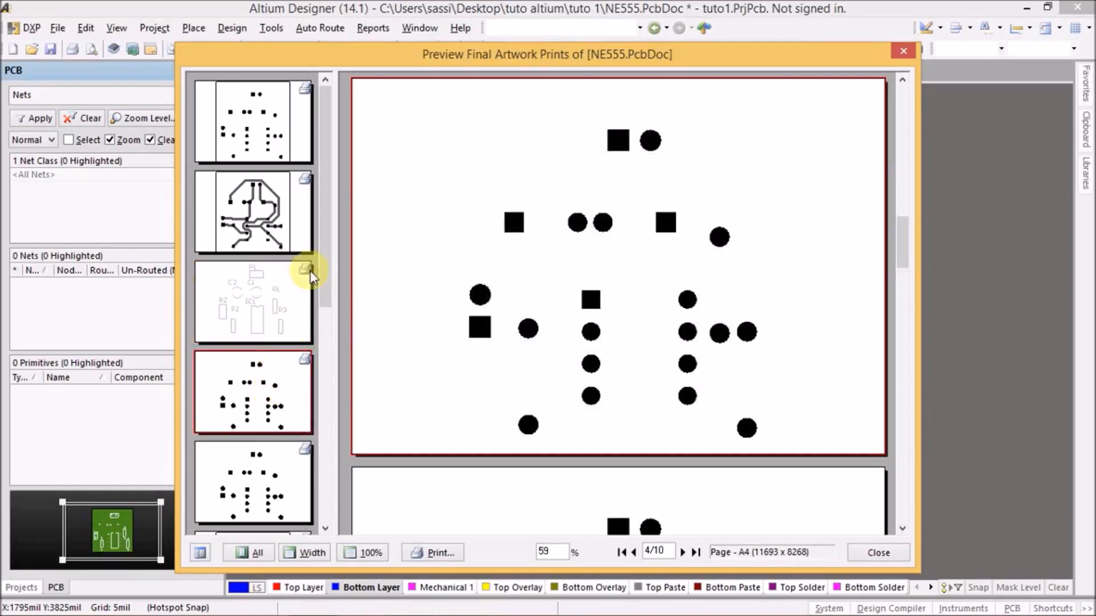
pyautogui.moveTo(325, 244); pyautogui.dragTo(306, 362)
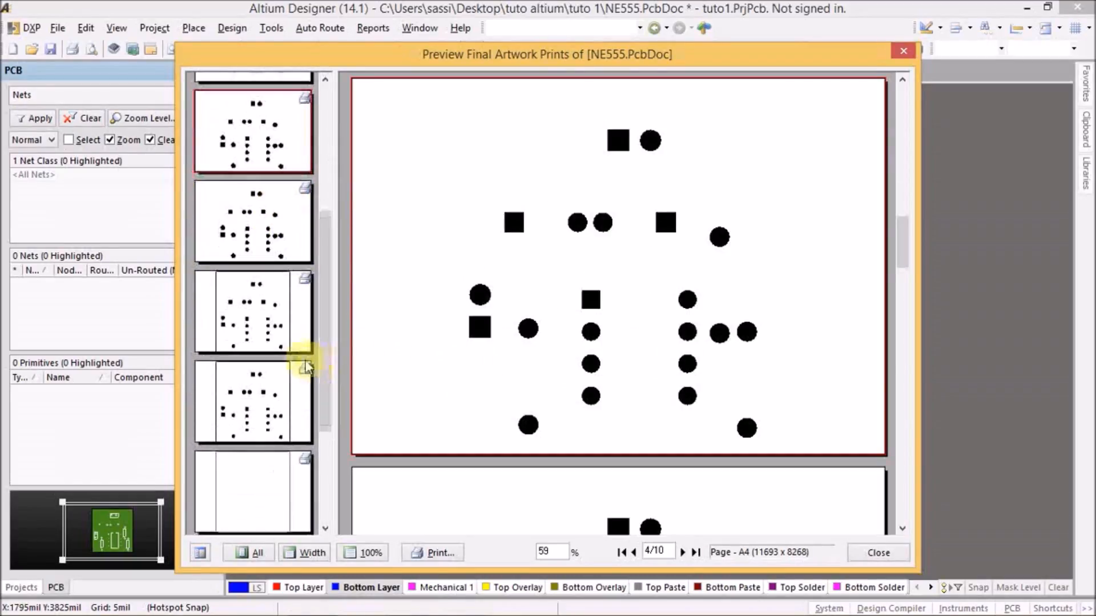
# - Look through the remaining artwork pages up to the drill symbols on pages 9 and 10, and close the preview
pyautogui.click(257, 210)
pyautogui.click(257, 325)
pyautogui.click(257, 415)
pyautogui.moveTo(326, 355); pyautogui.dragTo(315, 455)
pyautogui.click(260, 414)
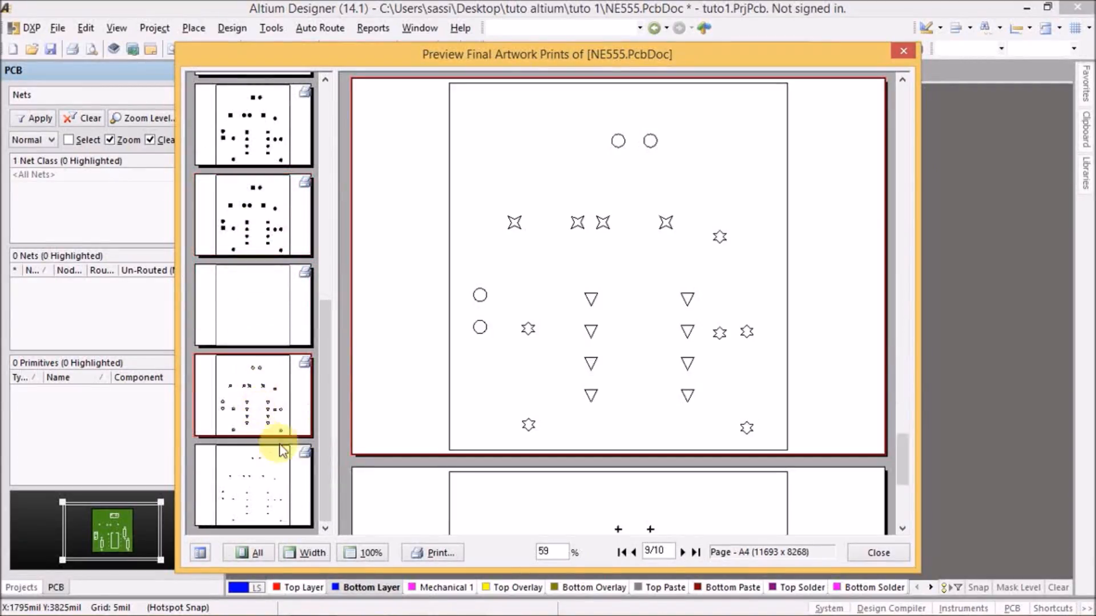
pyautogui.click(264, 485)
pyautogui.click(268, 421)
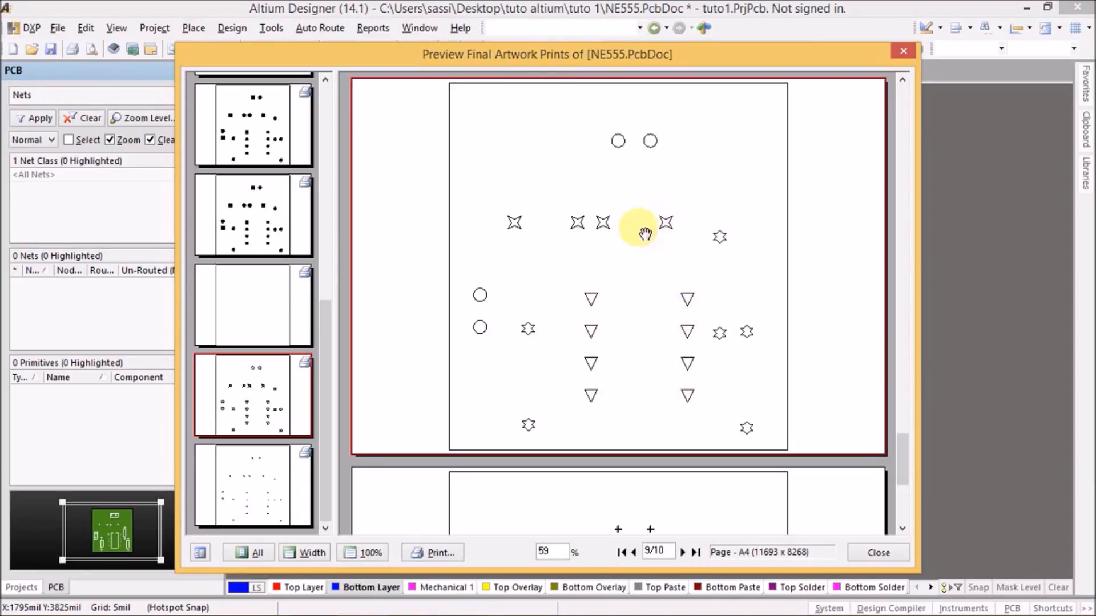
pyautogui.click(236, 485)
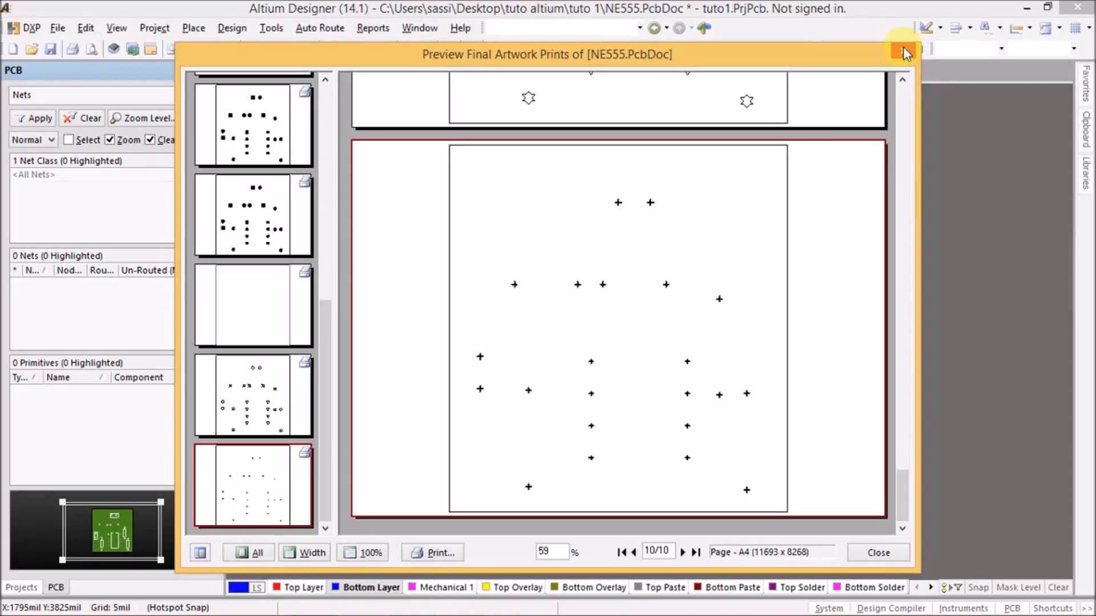
pyautogui.click(878, 552)
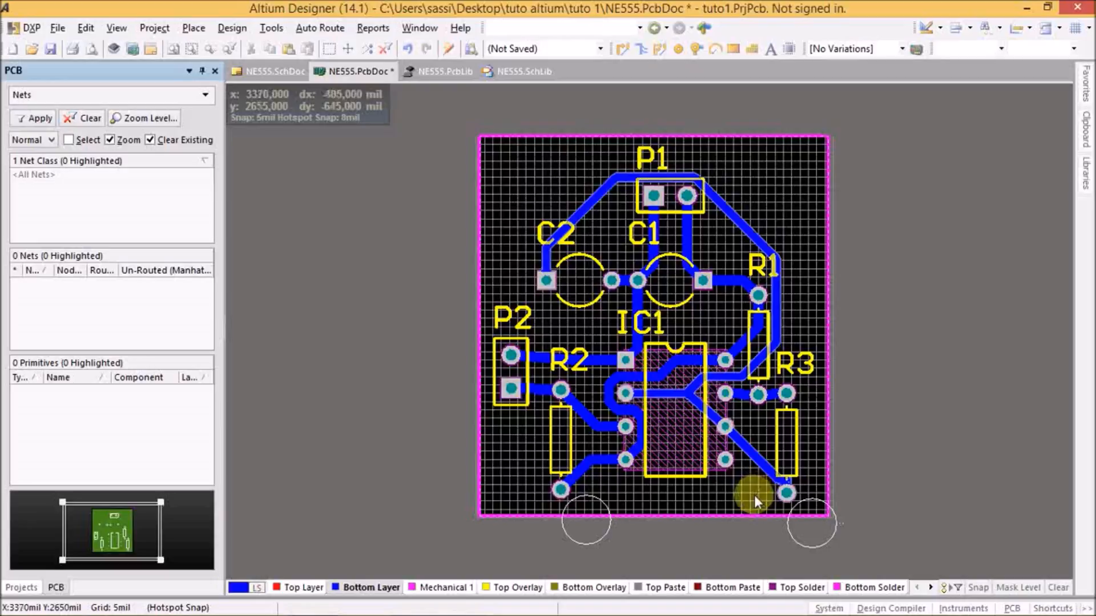
# - View the NE555 symbol in NE555.SchLib and its footprint in NE555.PcbLib
pyautogui.click(519, 71)
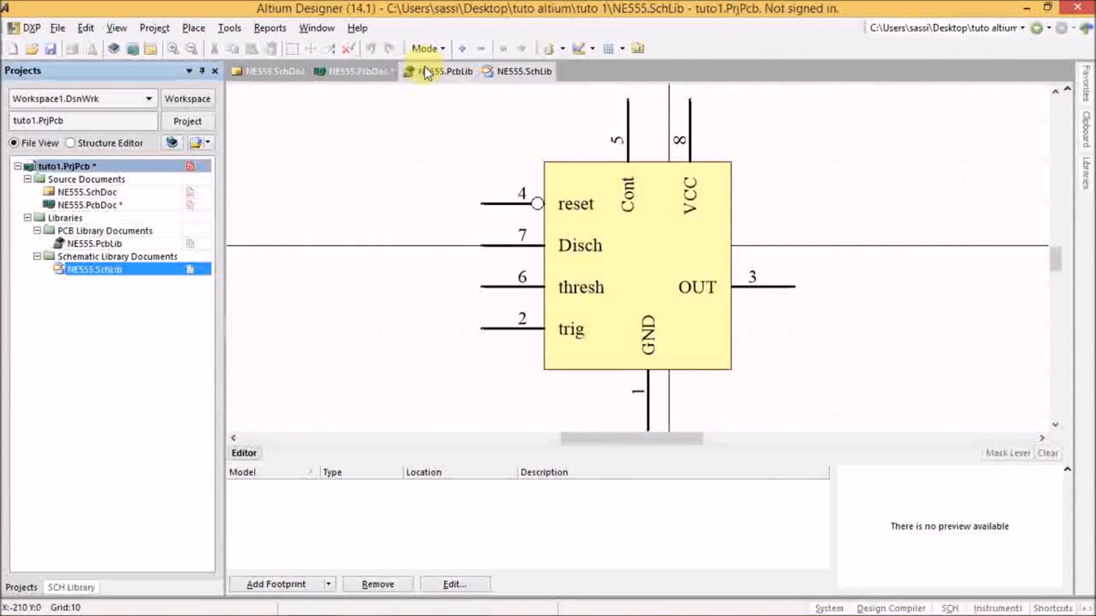
pyautogui.click(433, 71)
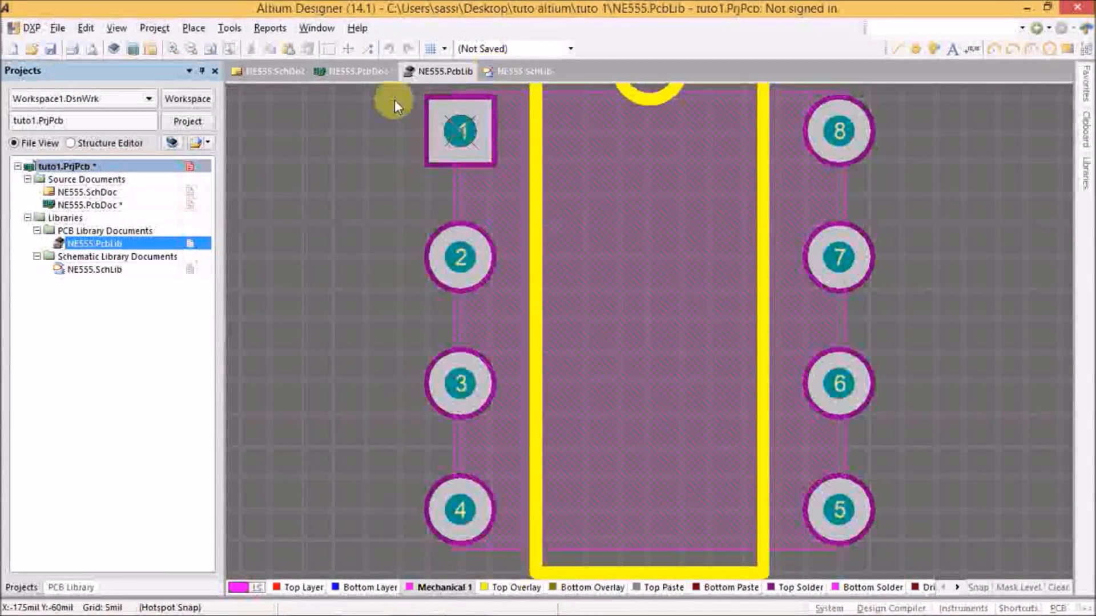
# - Look over the library symbol in NE555.SchLib, the circuit in NE555.SchDoc and the complete footprint in NE555.PcbLib
pyautogui.click(93, 270)
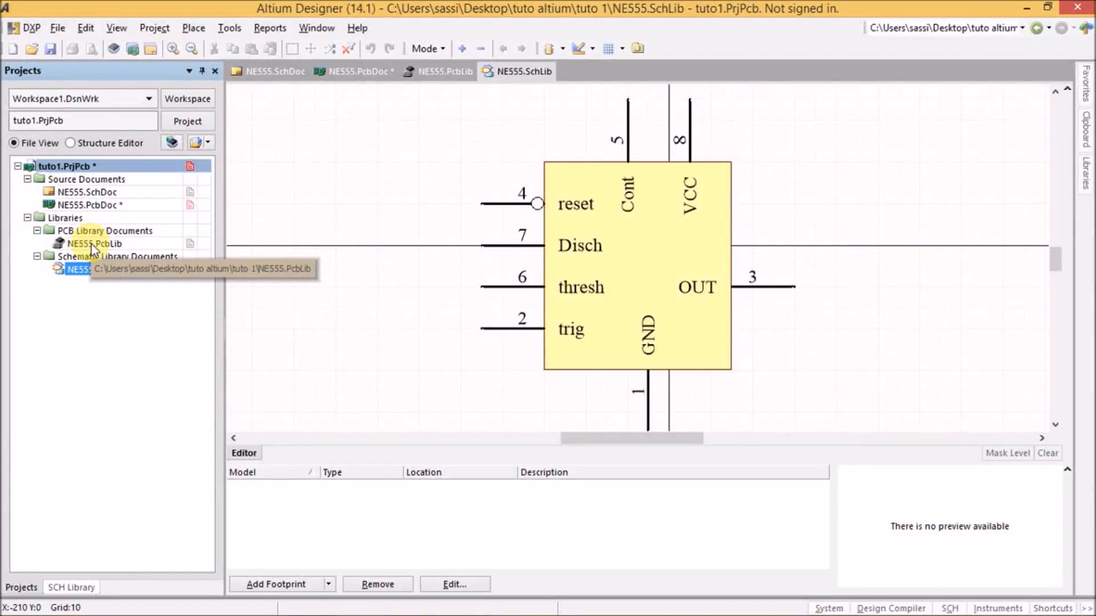
pyautogui.click(112, 194)
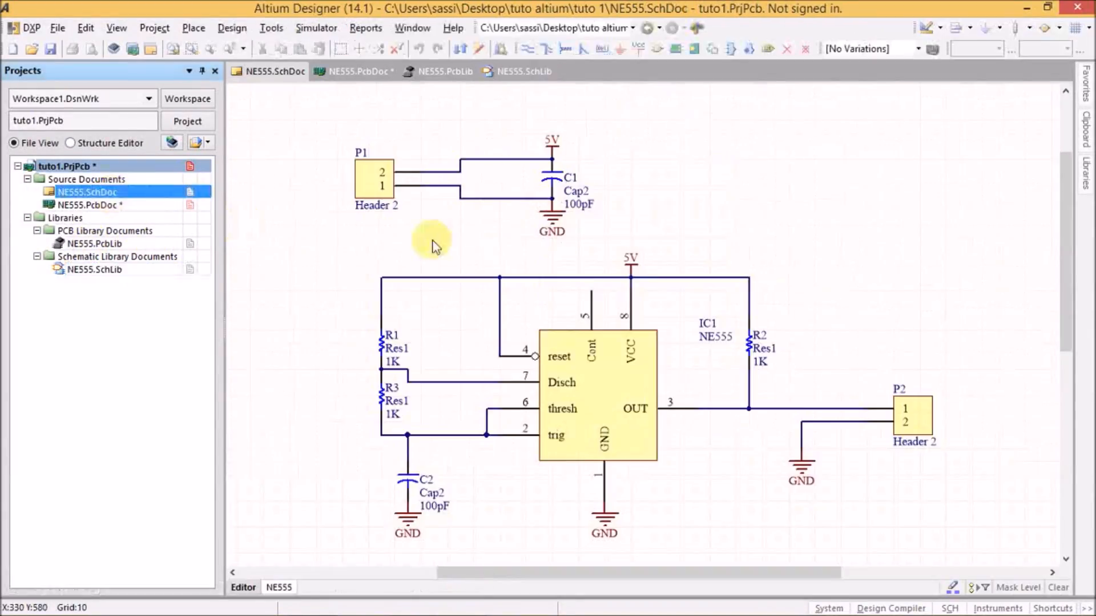
pyautogui.click(360, 71)
pyautogui.click(423, 71)
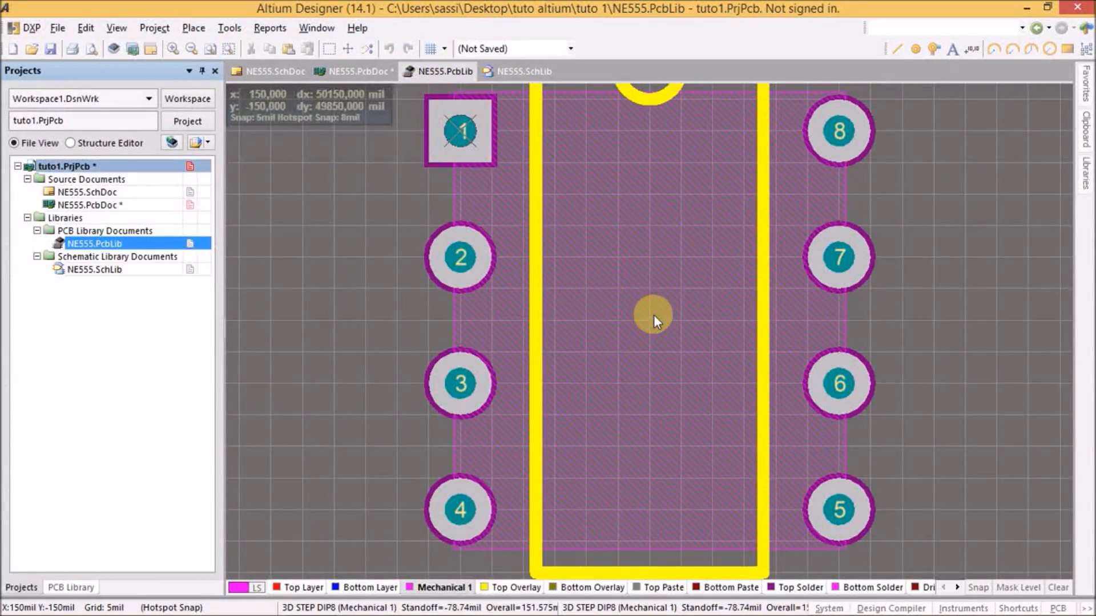
pyautogui.keyDown('ctrl'); pyautogui.scroll(-3, 653, 317); pyautogui.keyUp('ctrl')
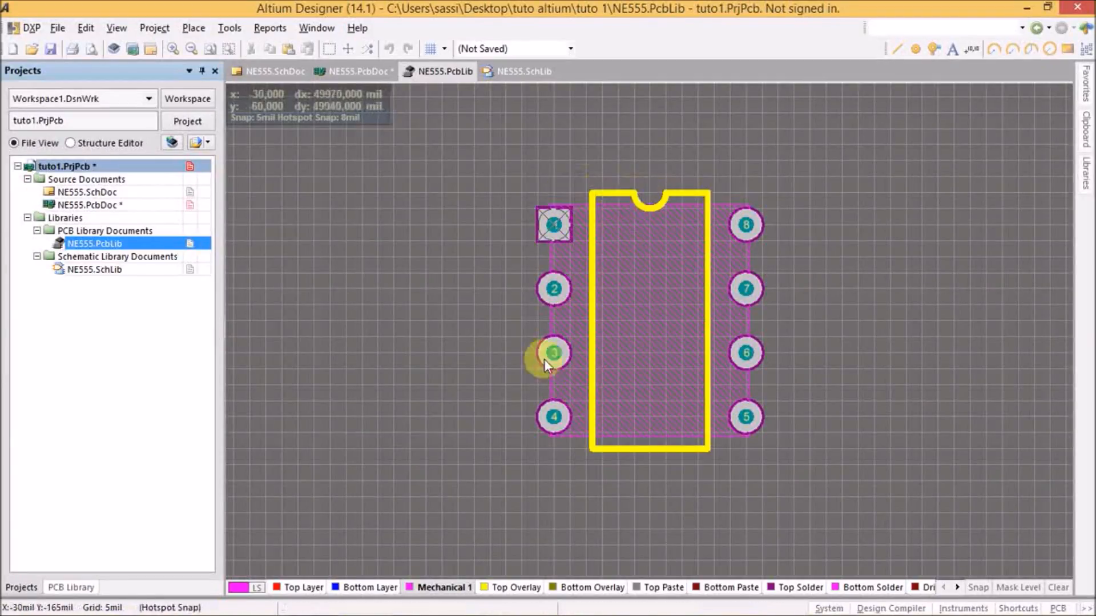
# - Display the routed board of NE555.PcbDoc in 3D and save the PCB document
pyautogui.click(344, 64)
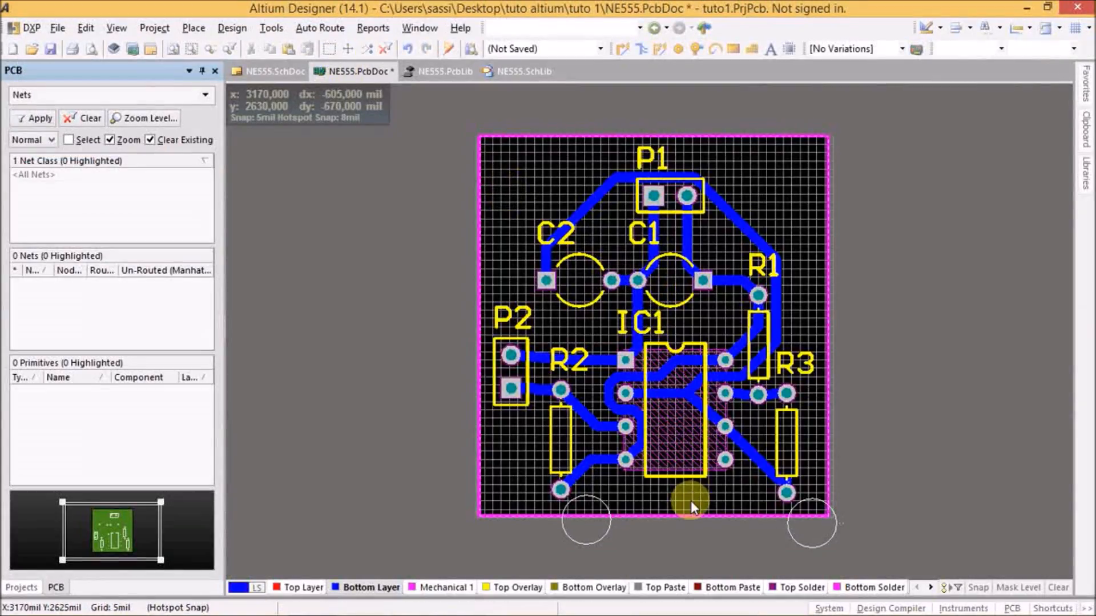
pyautogui.moveTo(690, 501); pyautogui.dragTo(695, 453, button='right')
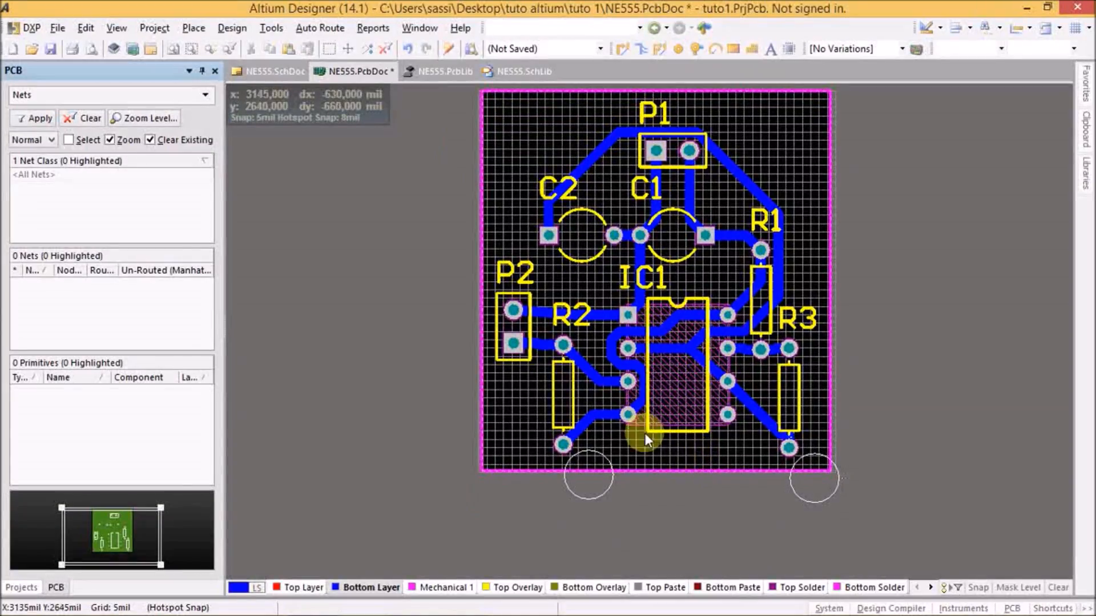
pyautogui.click(117, 28)
pyautogui.click(138, 84)
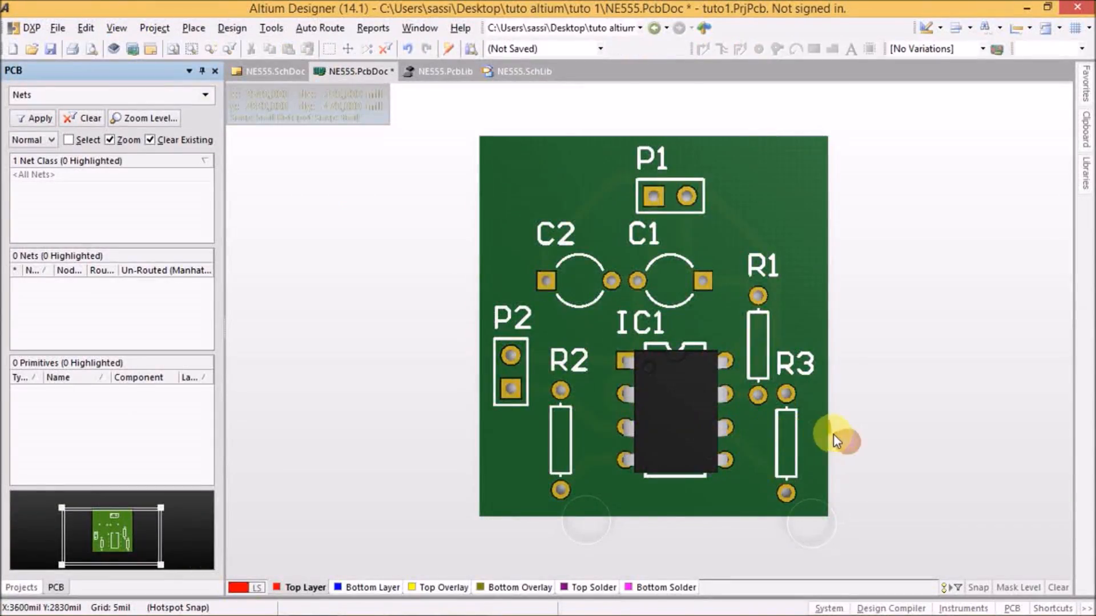
pyautogui.keyDown('shift'); pyautogui.moveTo(838, 480); pyautogui.dragTo(813, 471, button='right'); pyautogui.keyUp('shift')
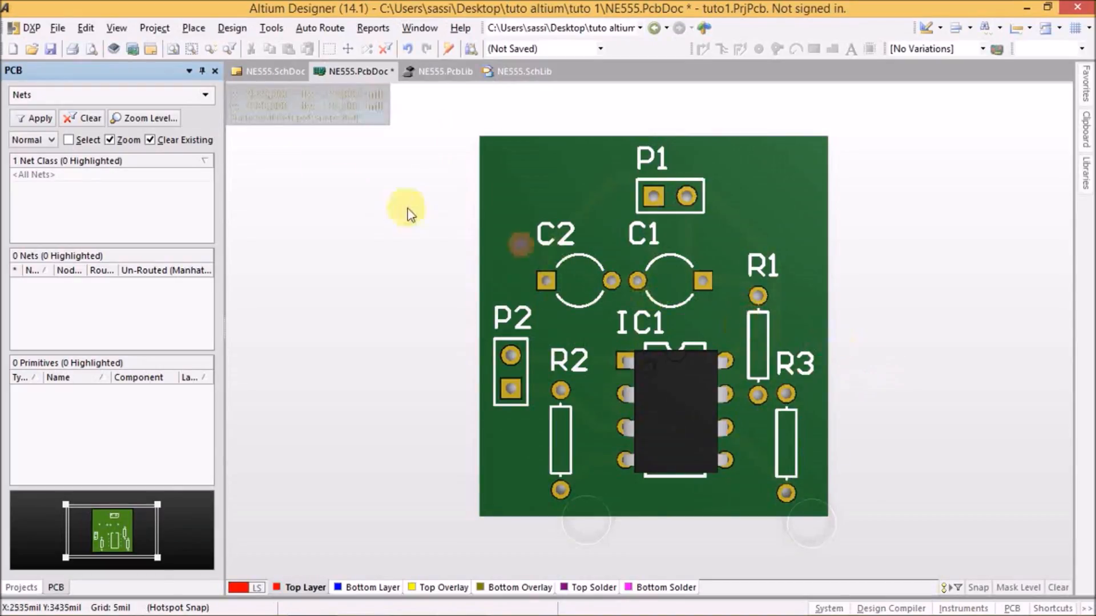
pyautogui.click(49, 51)
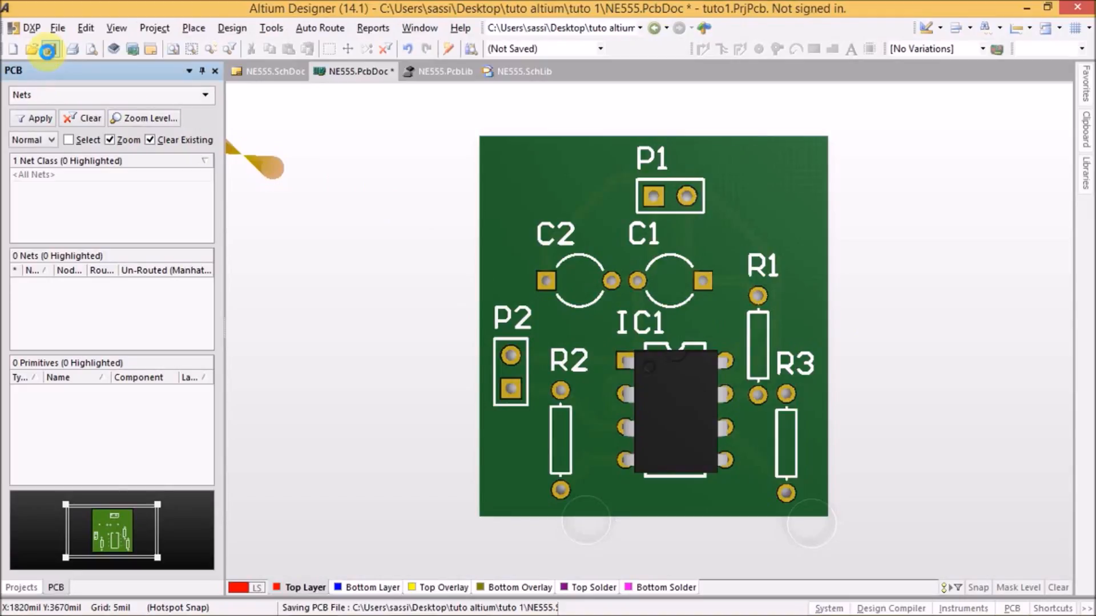